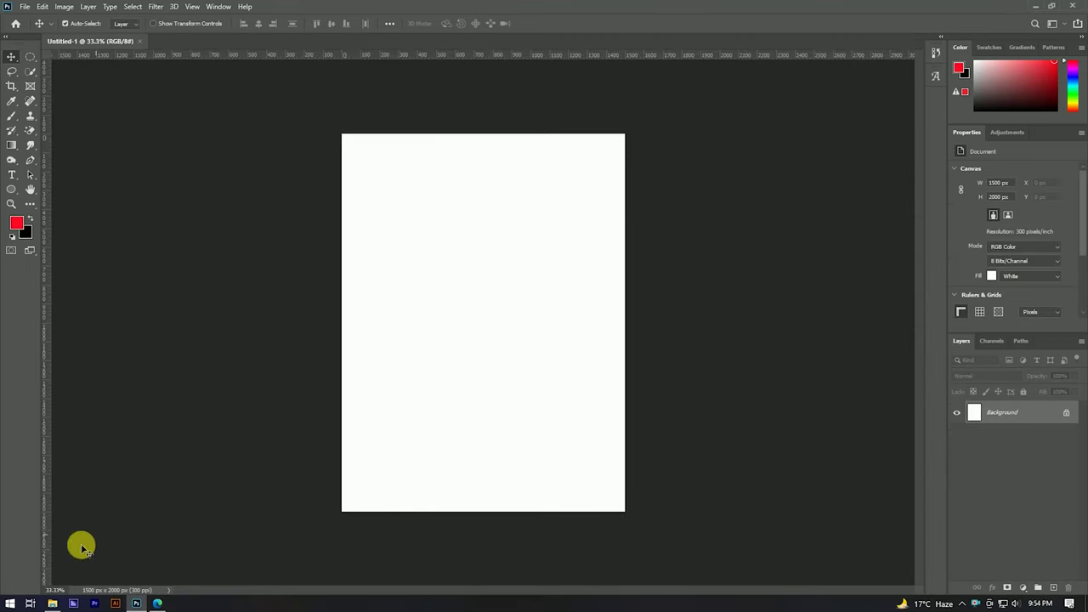
Drag Cat.jpg from the photo folder onto the blank portrait canvas
click(54, 604)
drag(799, 85, 452, 384)
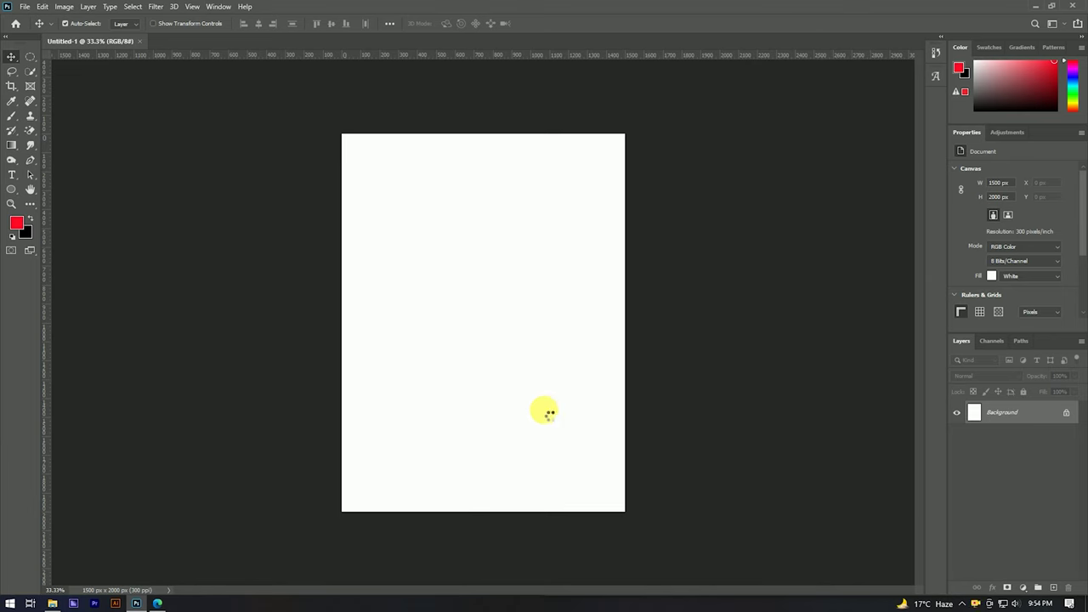
scroll(626, 427, up, 2)
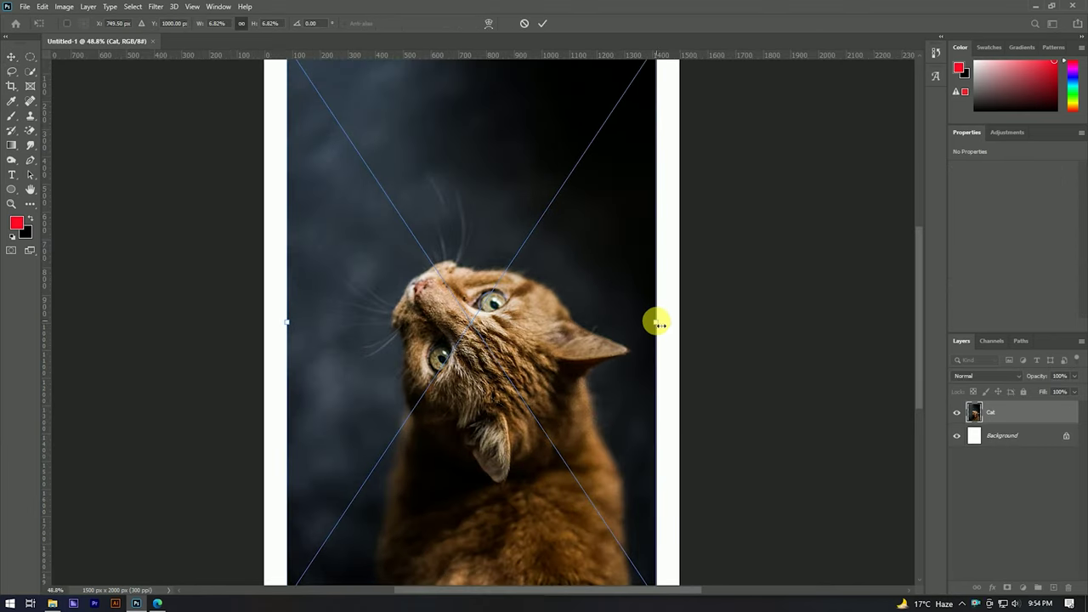
Stretch the Cat photo wider to fill the 1500×2000 canvas and commit the placement
drag(659, 323, 677, 323)
scroll(525, 253, down, 3)
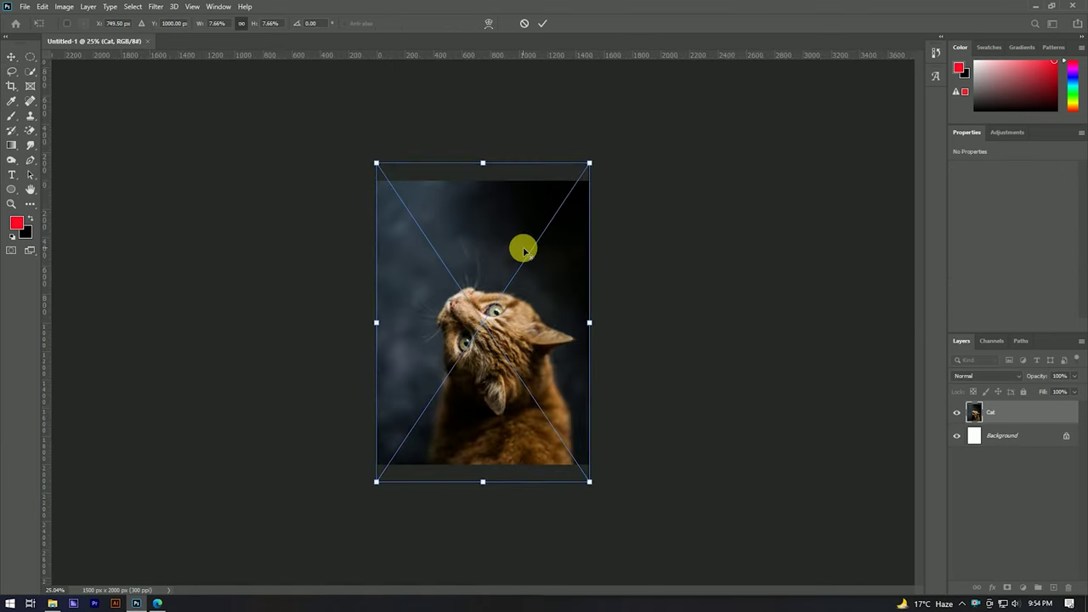
scroll(525, 253, up, 2)
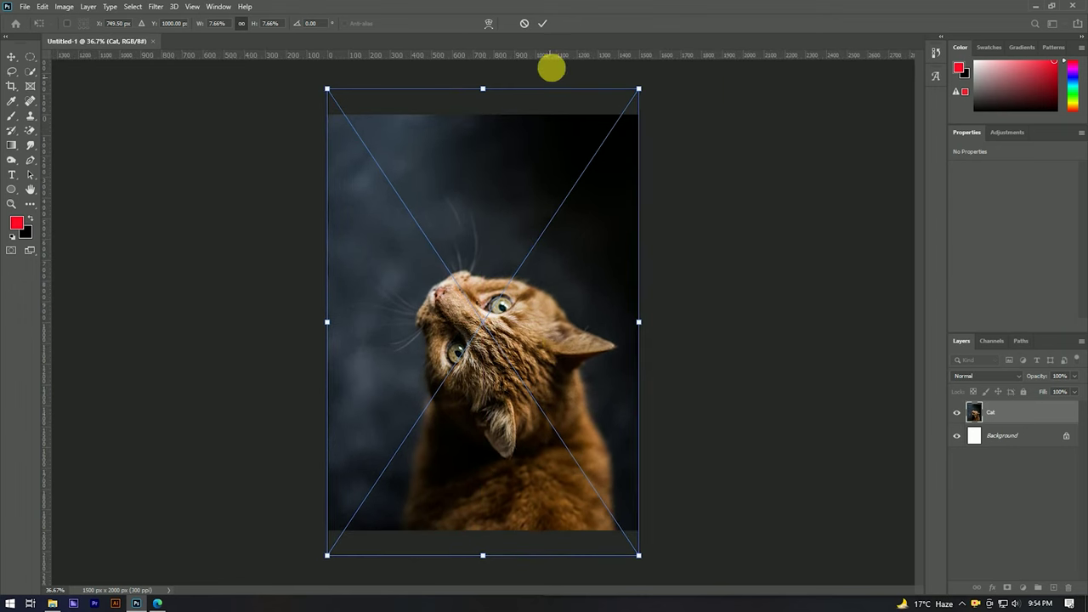
double_click(511, 284)
scroll(498, 291, up, 2)
scroll(503, 280, down, 1)
scroll(502, 280, down, 1)
right_click(1026, 419)
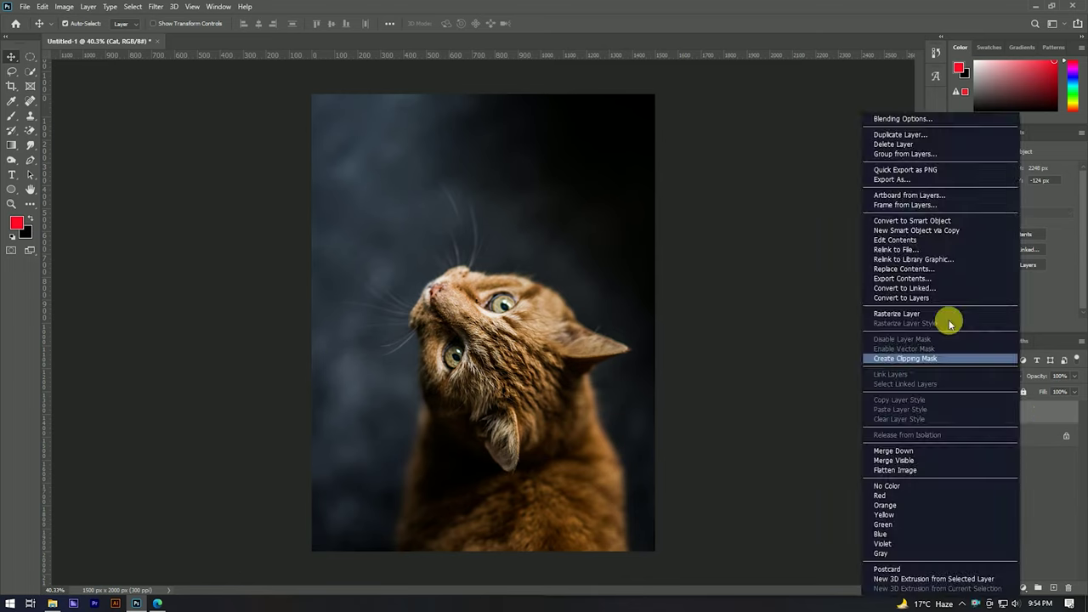
Duplicate the Cat layer as Cat copy and rasterize the copy into pixels
click(889, 134)
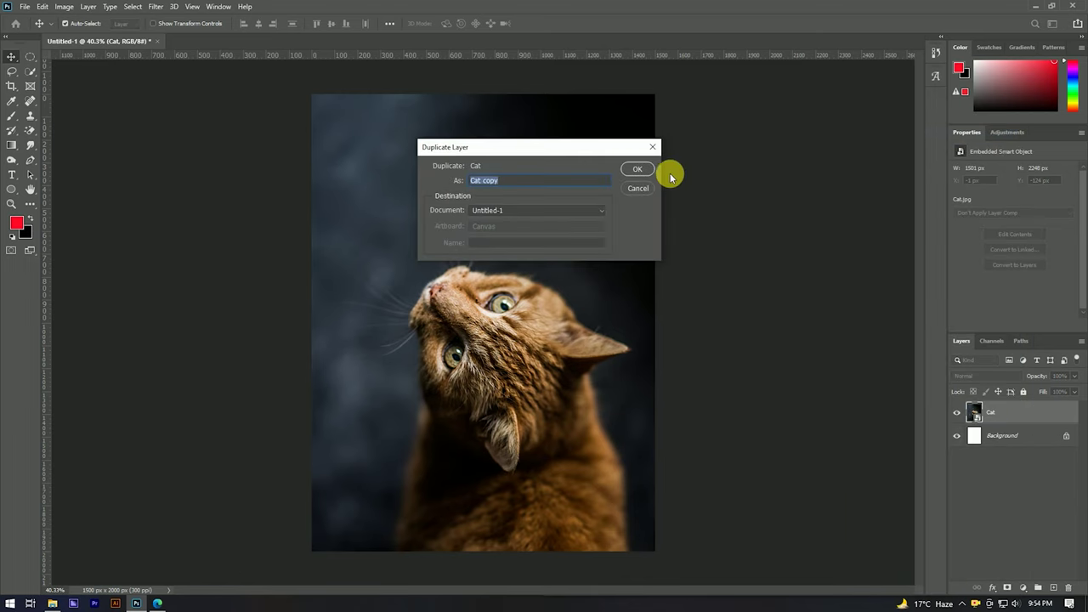
click(639, 169)
right_click(1017, 418)
click(947, 348)
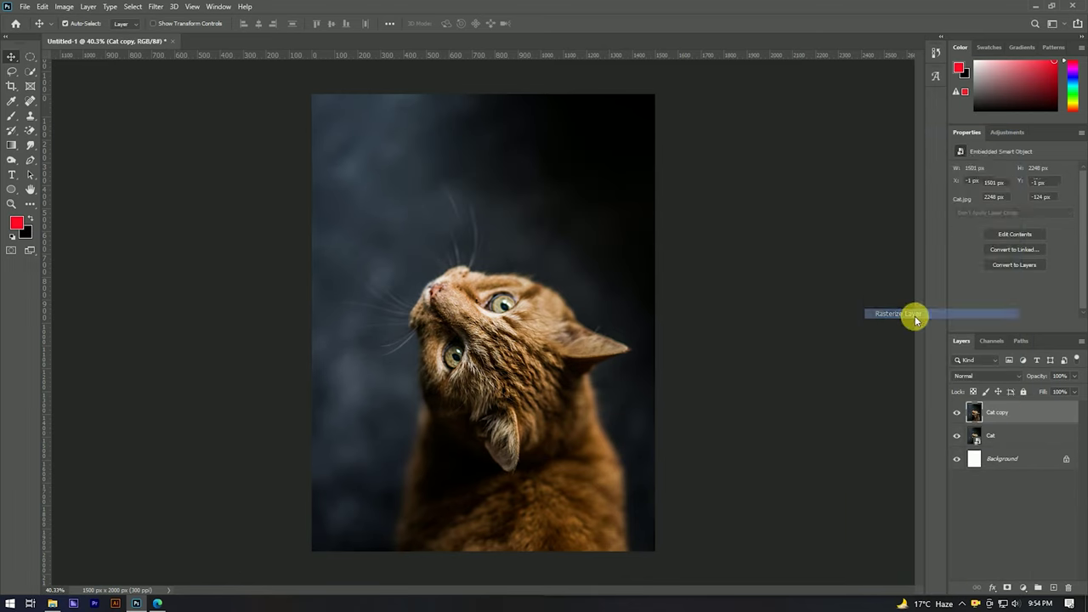
scroll(483, 280, up, 3)
scroll(483, 280, up, 2)
scroll(491, 263, down, 3)
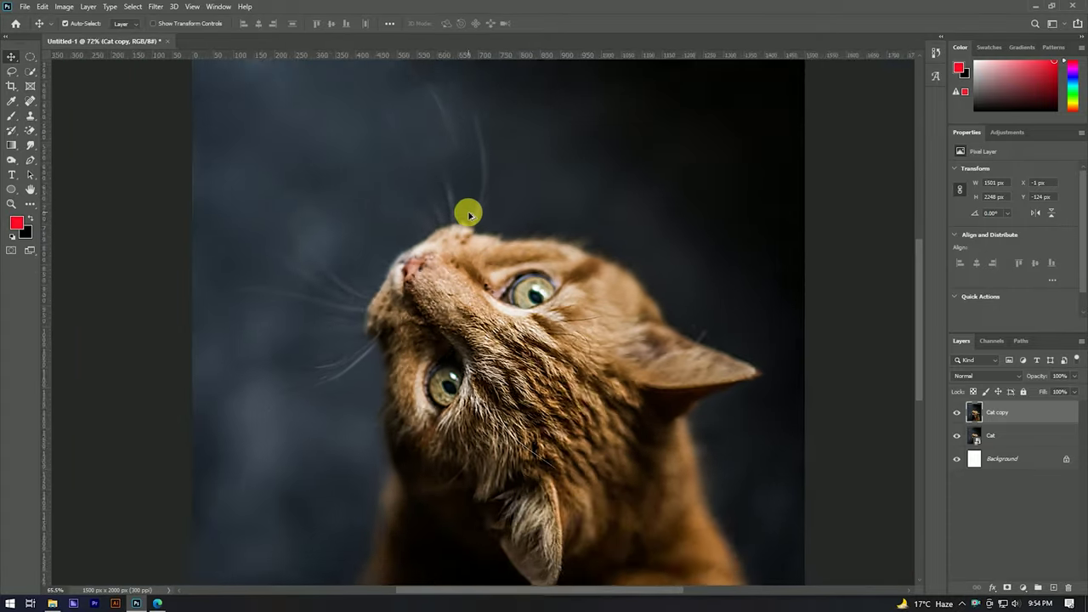
scroll(467, 211, down, 2)
scroll(490, 277, down, 1)
scroll(490, 277, up, 1)
scroll(451, 371, up, 3)
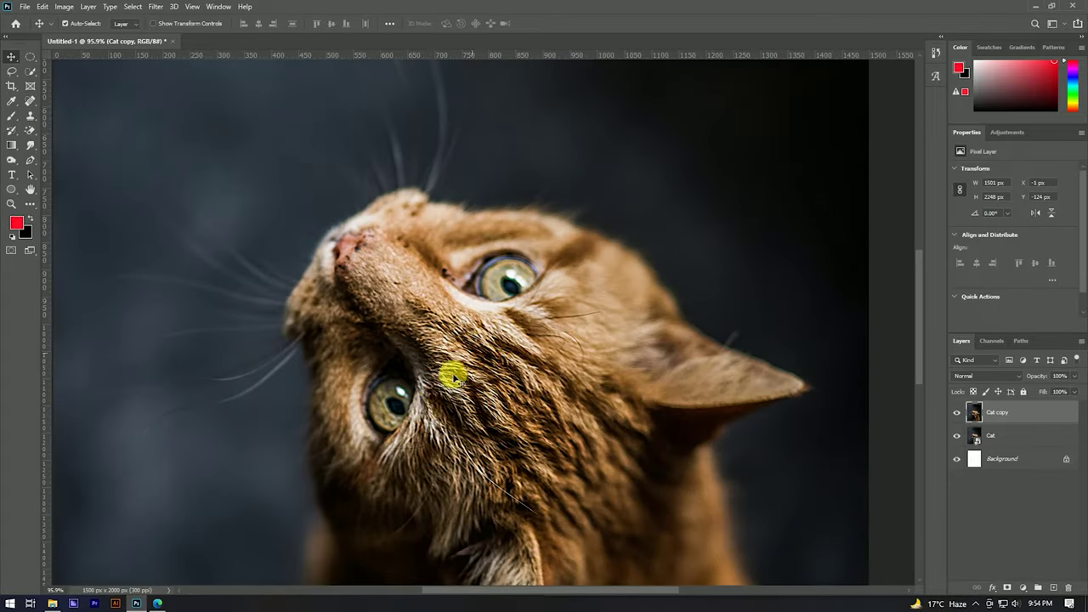
scroll(462, 323, up, 2)
scroll(433, 324, up, 2)
scroll(433, 324, up, 3)
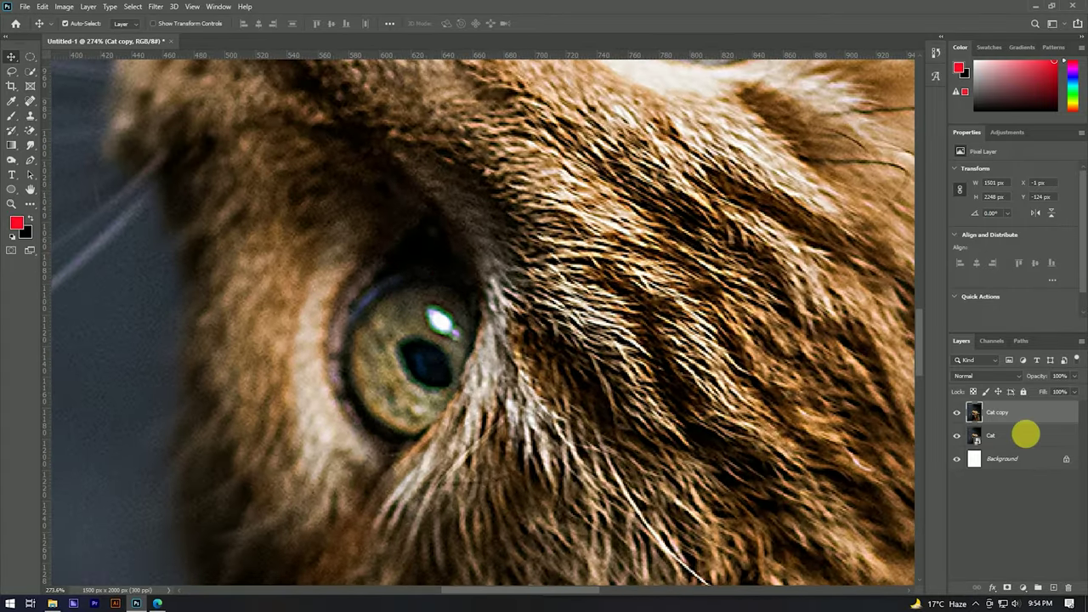
Draw elliptical marquee selections around the lower and upper cat eyes
right_click(29, 59)
click(93, 70)
mouse_move(354, 280)
mouse_down()
mouse_move(413, 383)
mouse_move(506, 443)
mouse_up()
key(alt)
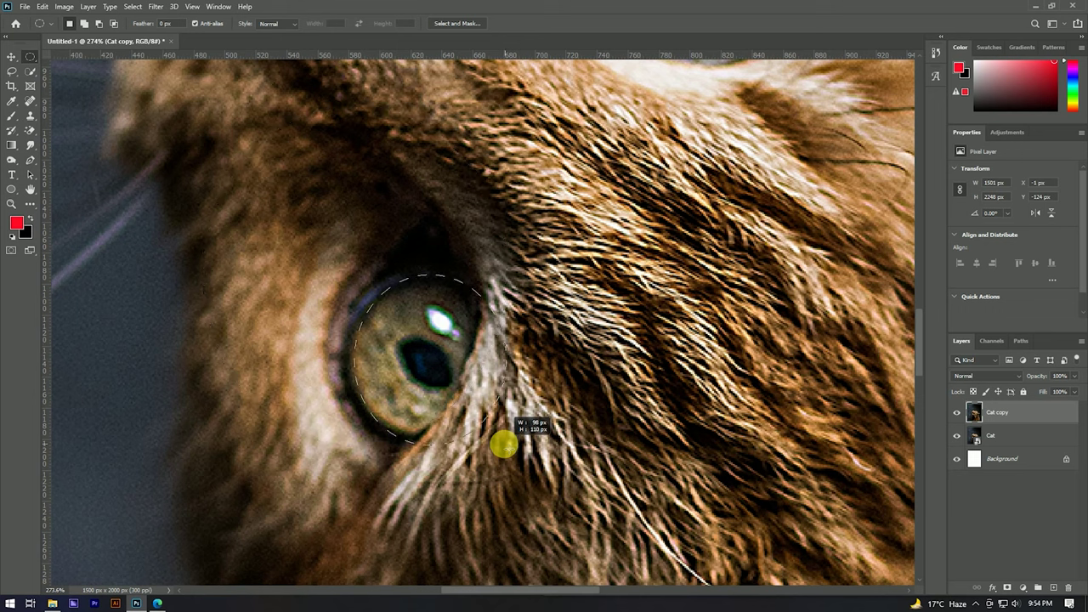
drag(503, 443, 502, 373)
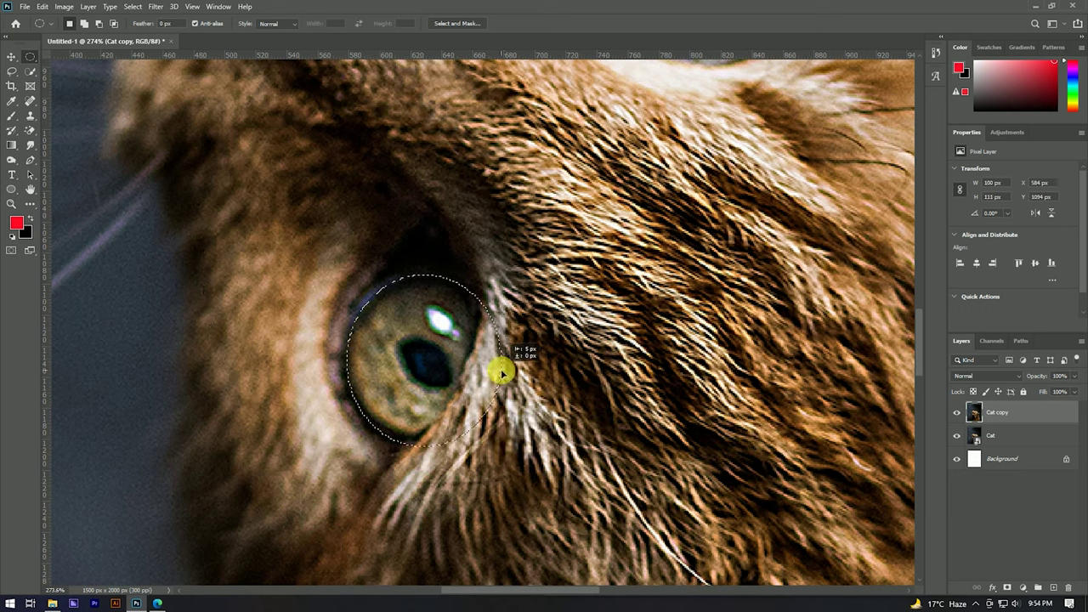
drag(502, 372, 501, 372)
scroll(482, 393, down, 3)
scroll(425, 382, down, 2)
scroll(498, 231, up, 5)
mouse_move(467, 221)
mouse_down()
mouse_move(597, 303)
mouse_move(622, 333)
mouse_move(600, 307)
mouse_up()
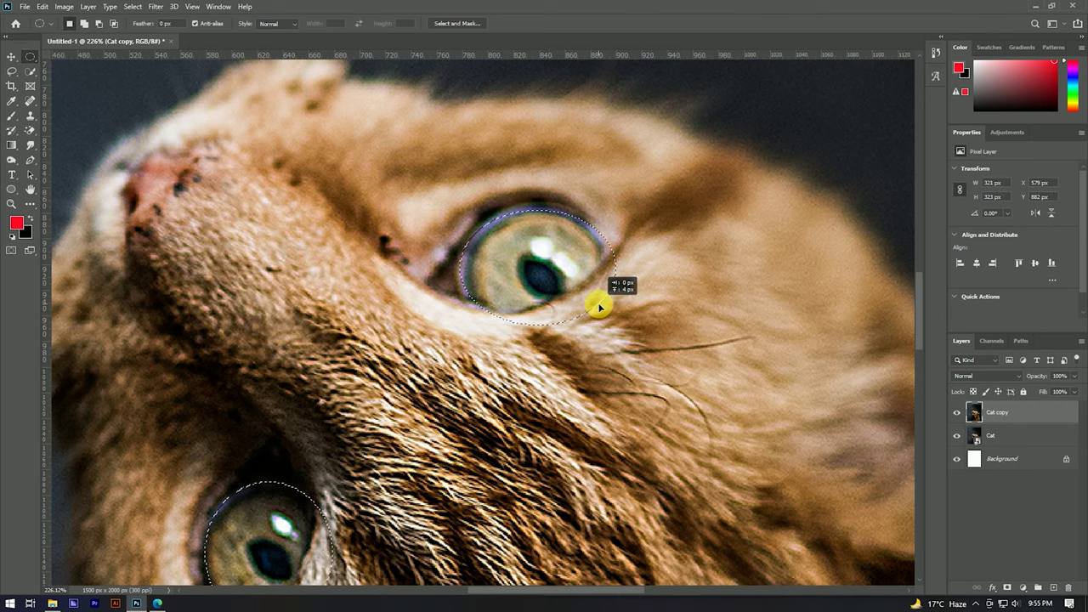
scroll(553, 267, down, 3)
Trim both eye selections along the eyelids and fur edges with the Lasso tool
click(12, 70)
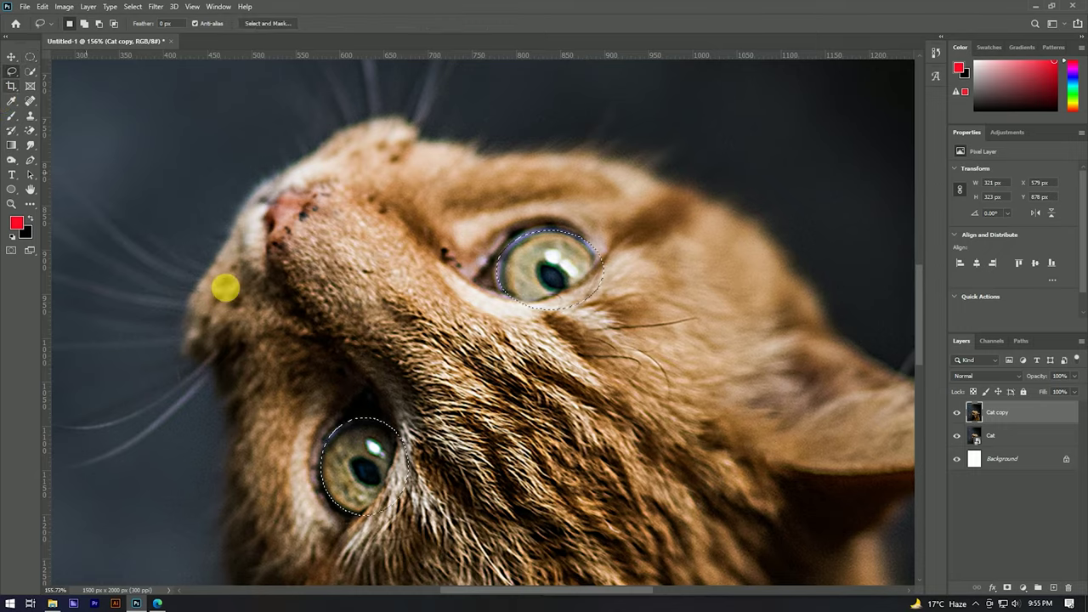
scroll(586, 247, up, 2)
scroll(587, 247, up, 2)
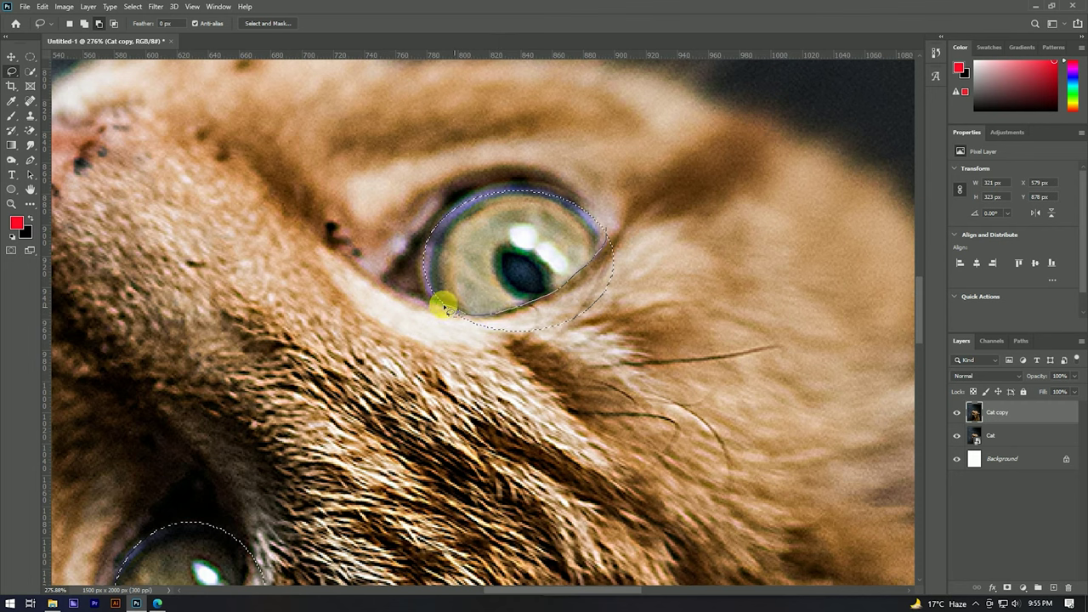
drag(537, 379, 629, 238)
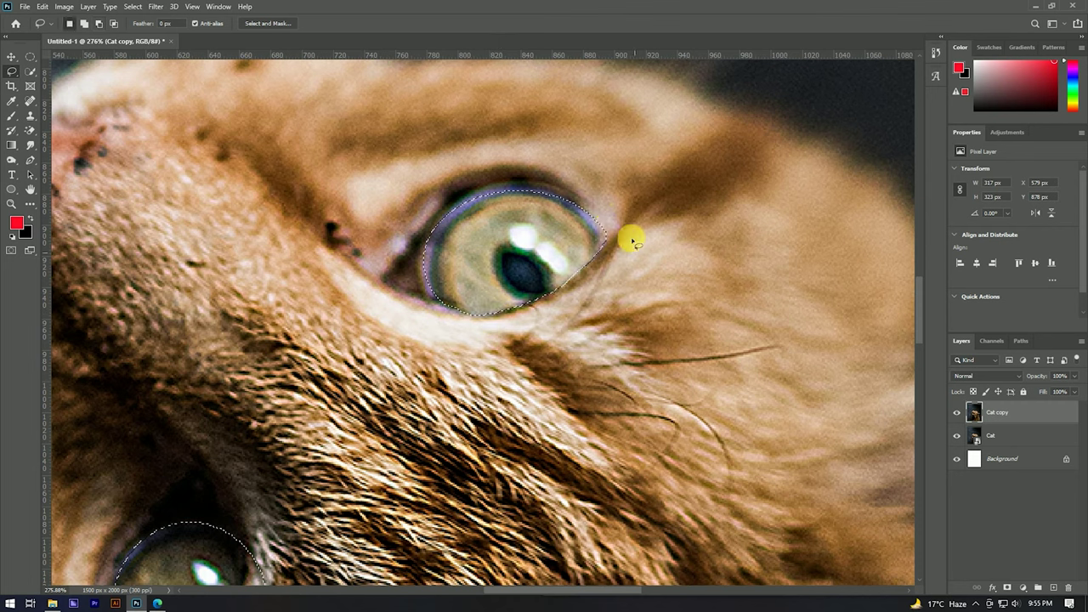
scroll(437, 368, down, 4)
scroll(364, 454, down, 1)
scroll(389, 442, up, 5)
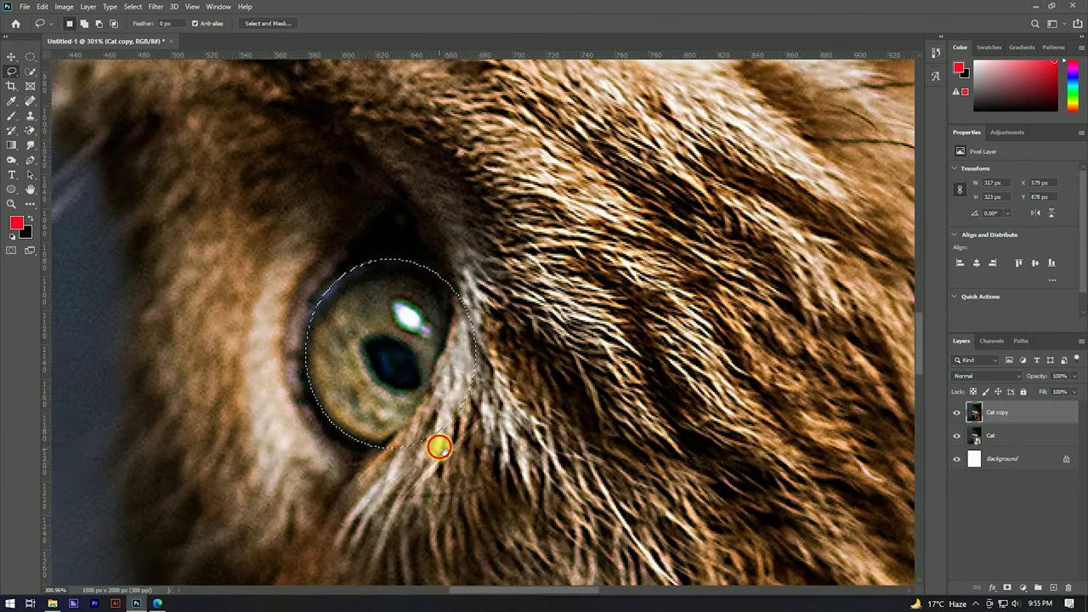
drag(436, 444, 453, 359)
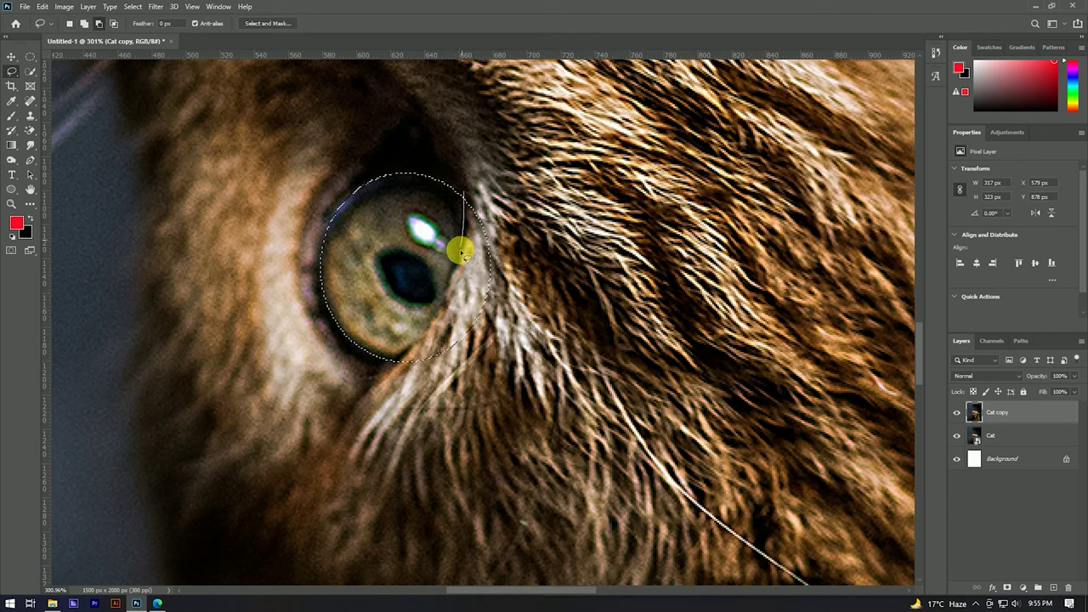
drag(376, 369, 527, 310)
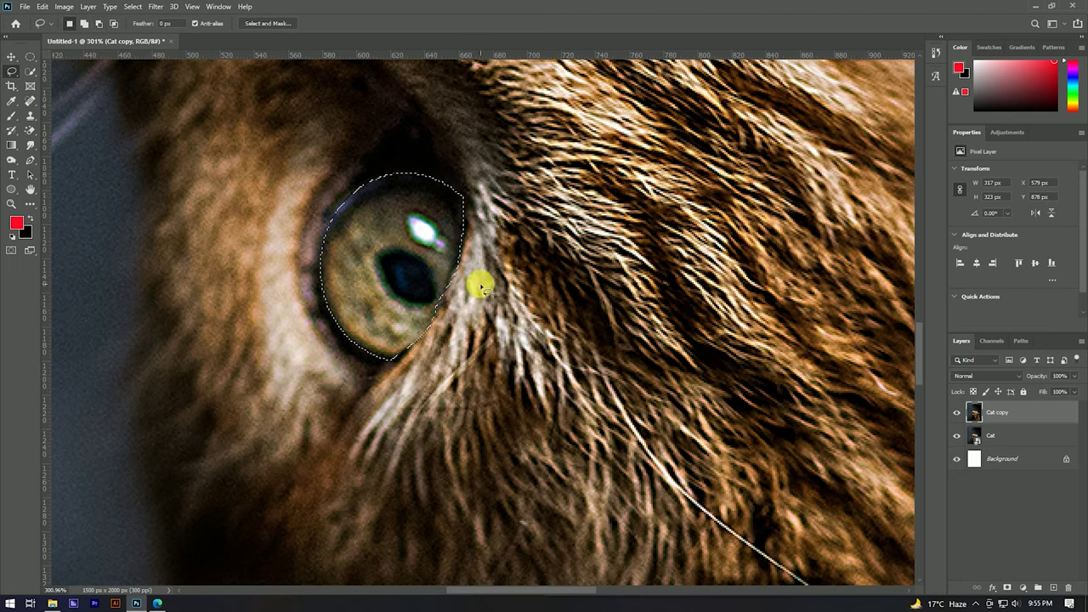
drag(465, 195, 461, 223)
scroll(462, 222, up, 2)
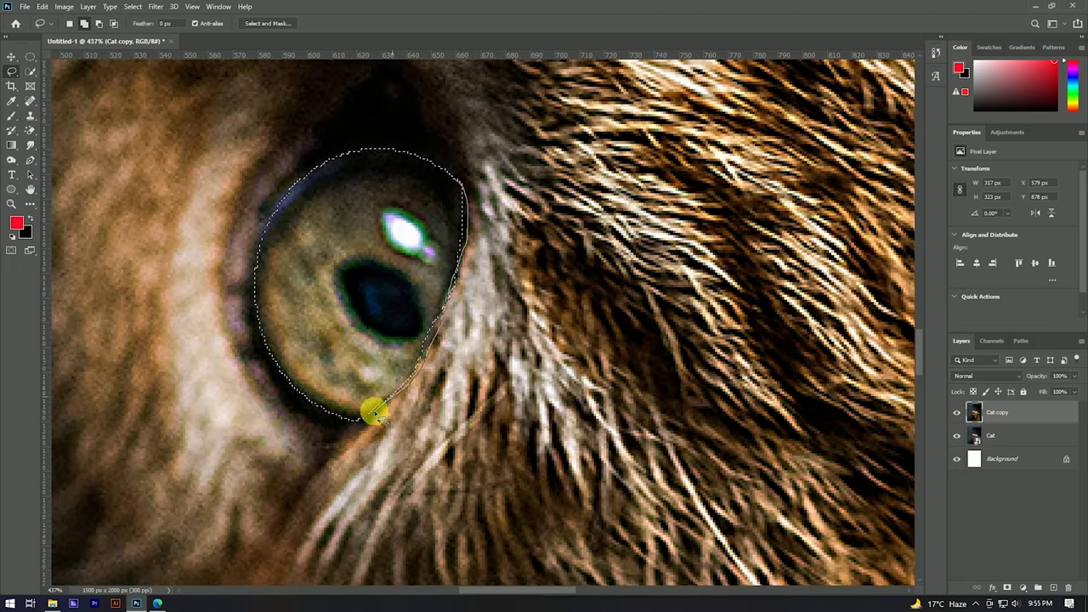
drag(384, 295, 394, 255)
scroll(393, 255, down, 5)
Set the foreground colour to a soft red, #fa1e38
click(15, 221)
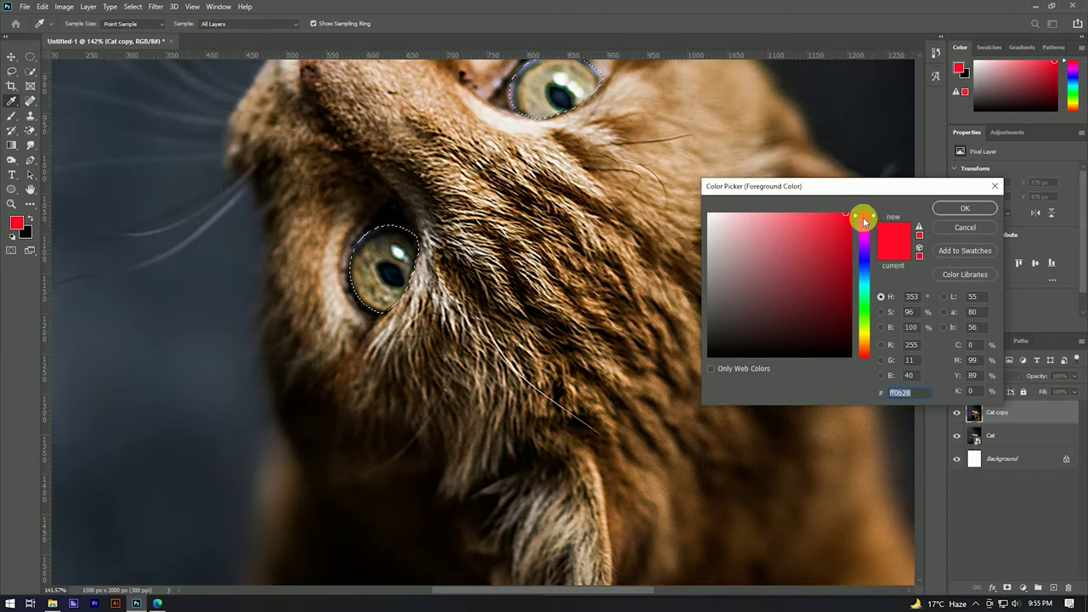
drag(856, 219, 831, 220)
click(965, 207)
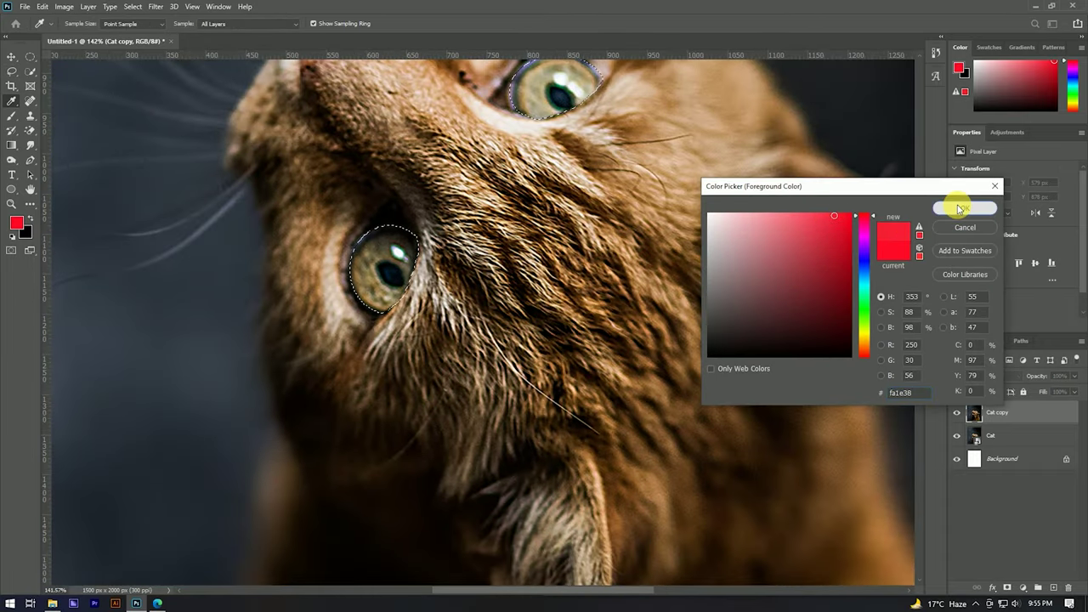
Brush solid red over the selected lower eye on a new Layer 1
click(1053, 587)
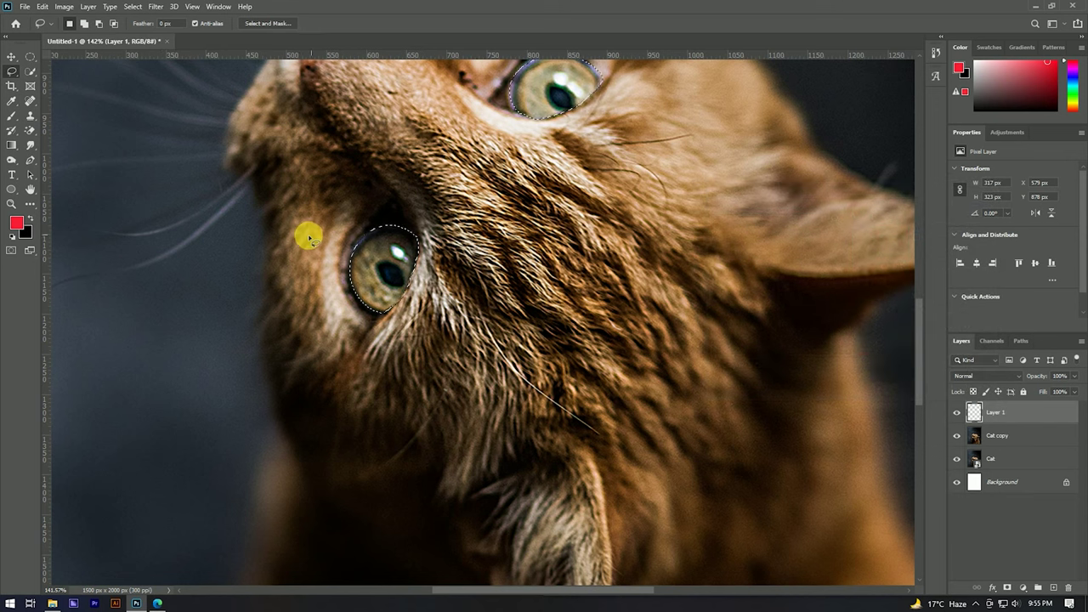
key(b)
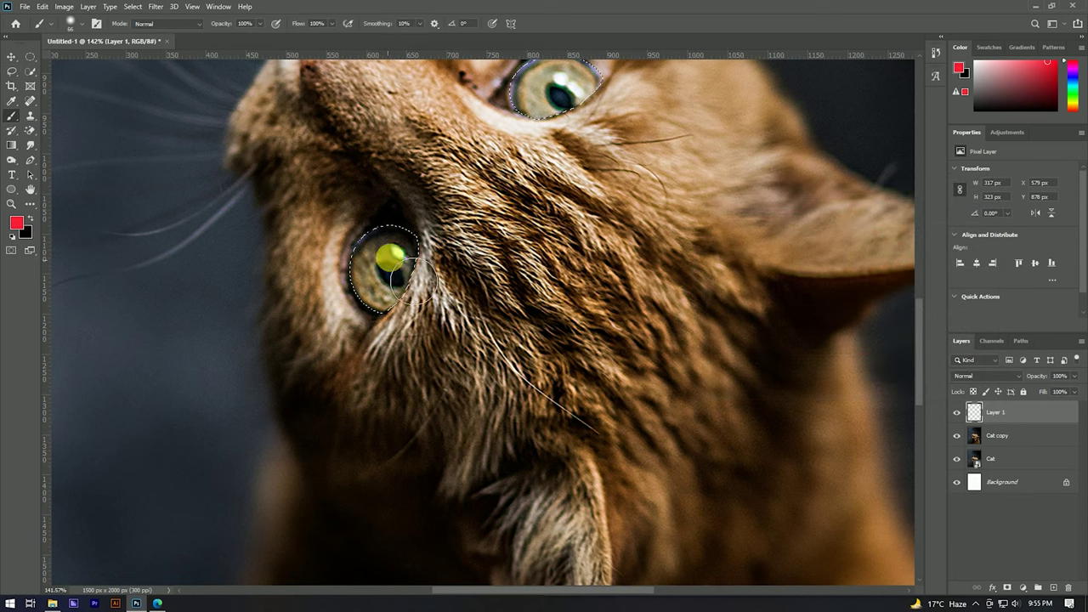
drag(372, 266, 418, 224)
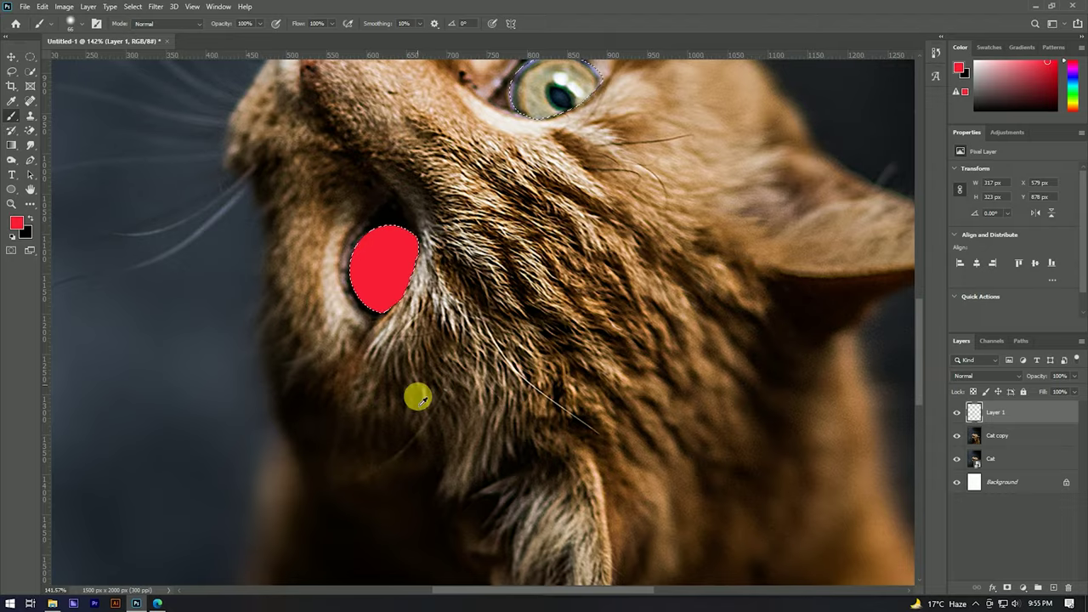
scroll(416, 384, down, 3)
scroll(544, 267, up, 2)
click(17, 224)
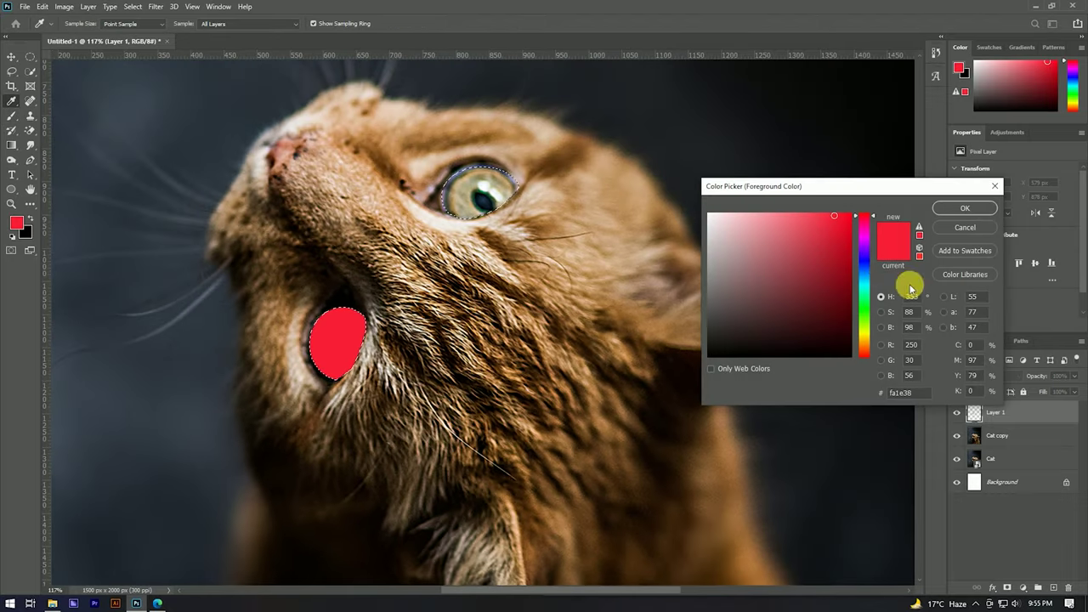
Change the foreground colour from red to a saturated cyan
click(865, 288)
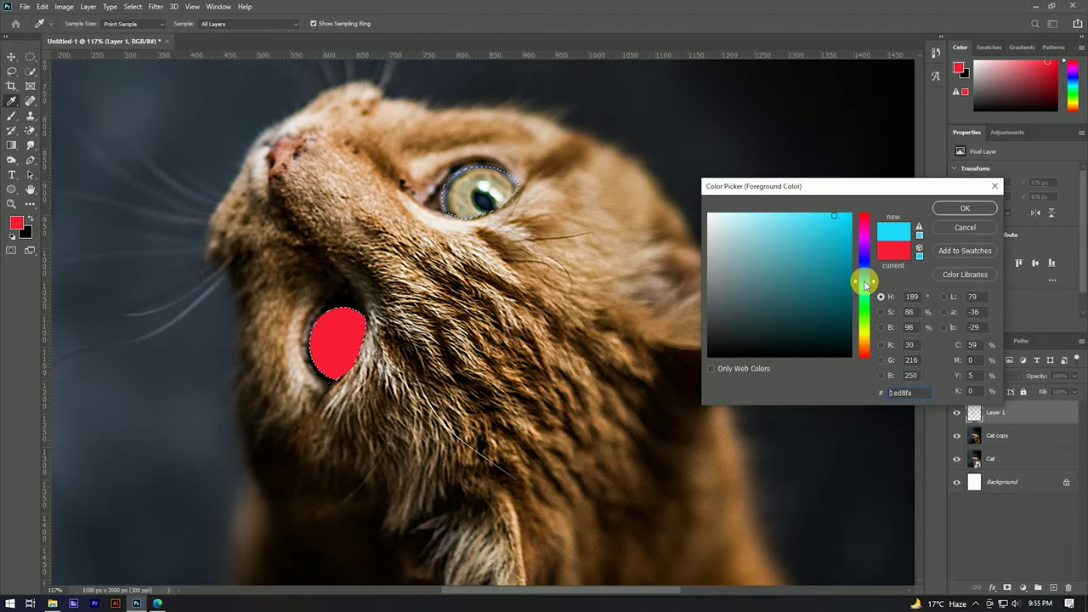
drag(865, 285, 866, 288)
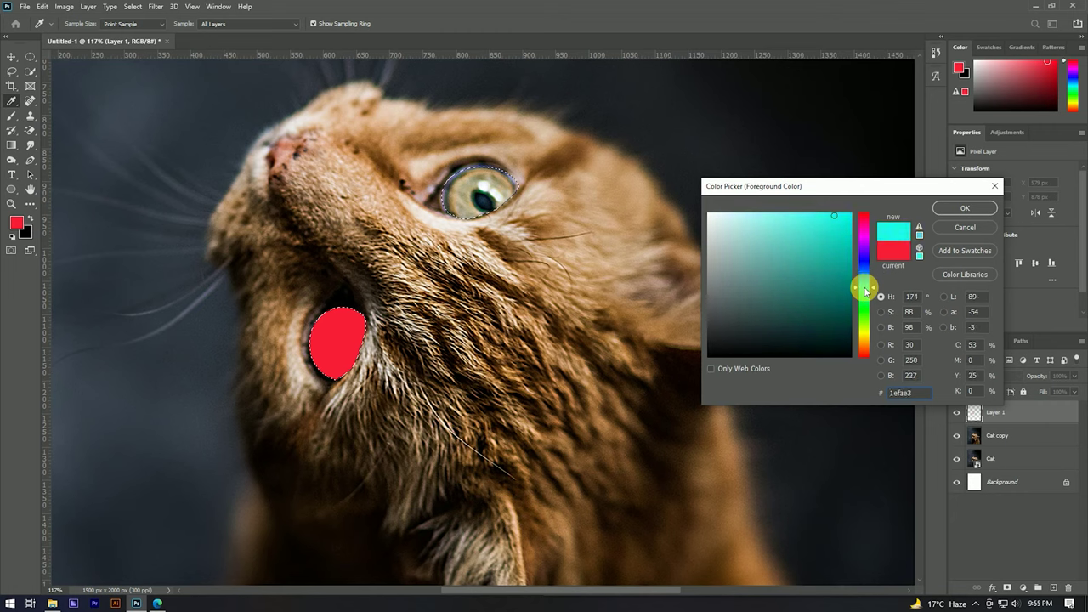
drag(835, 206, 851, 226)
mouse_move(864, 290)
mouse_down()
mouse_move(870, 278)
mouse_move(870, 292)
mouse_up()
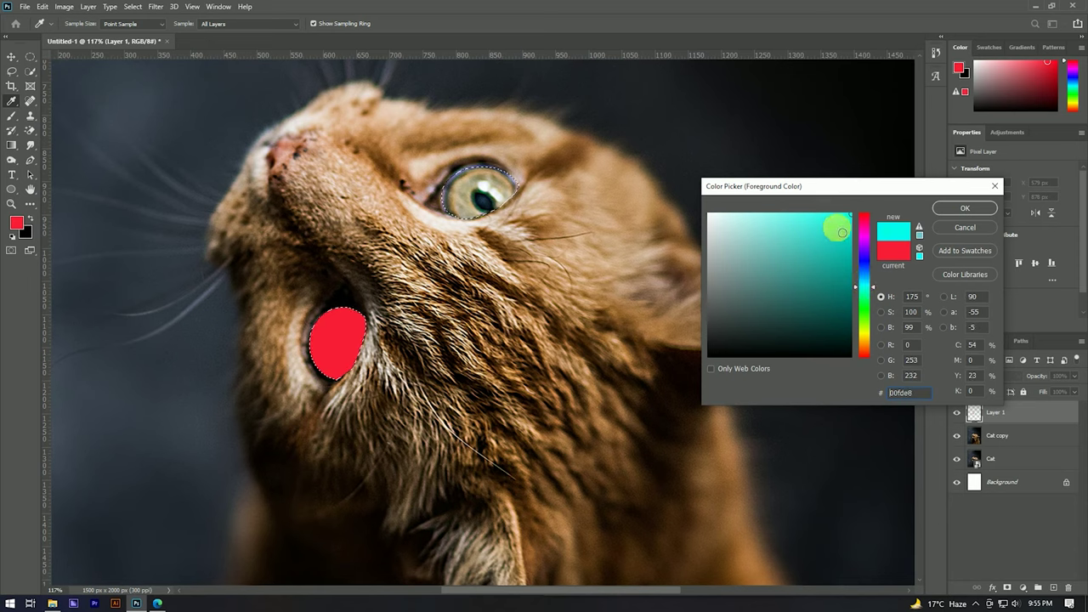
click(929, 207)
Brush cyan over the upper eye, then deselect
key(b)
drag(451, 200, 512, 190)
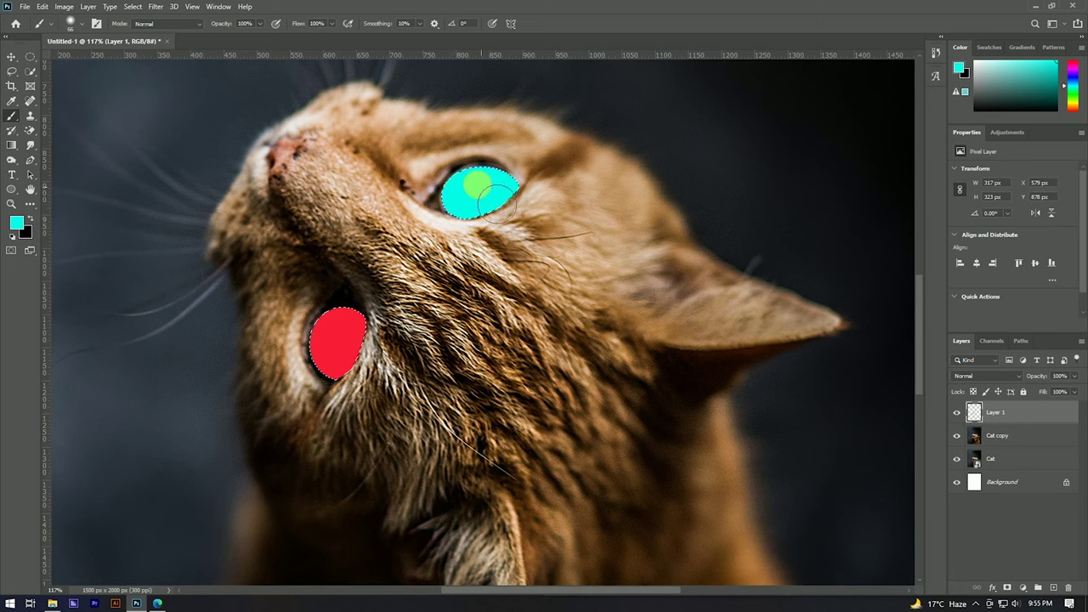
key(ctrl+d)
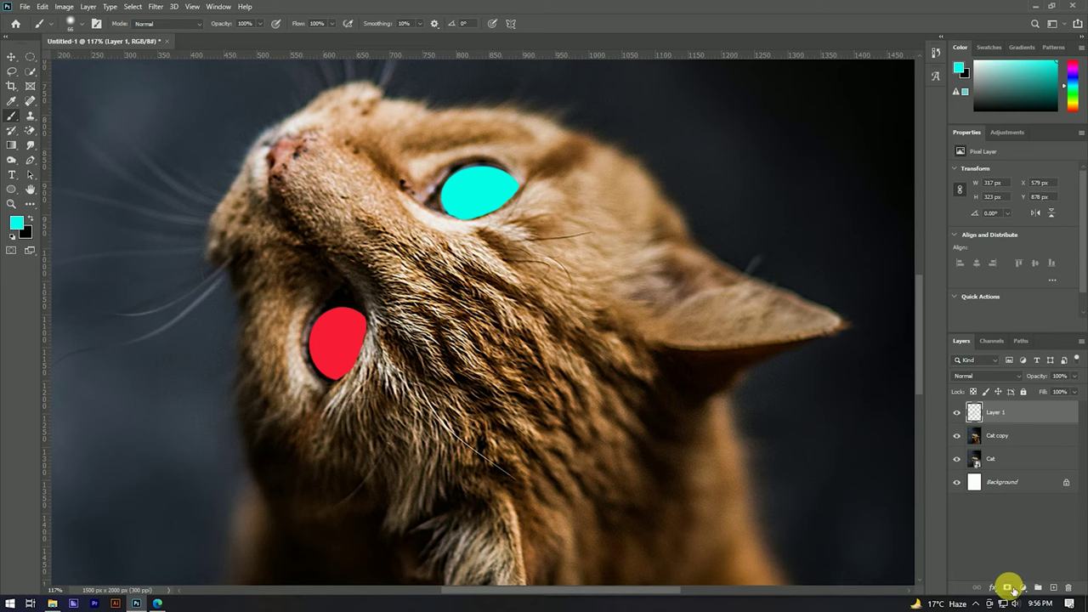
Switch Layer 1 to the Overlay blend mode and make Cat copy the active layer
click(979, 376)
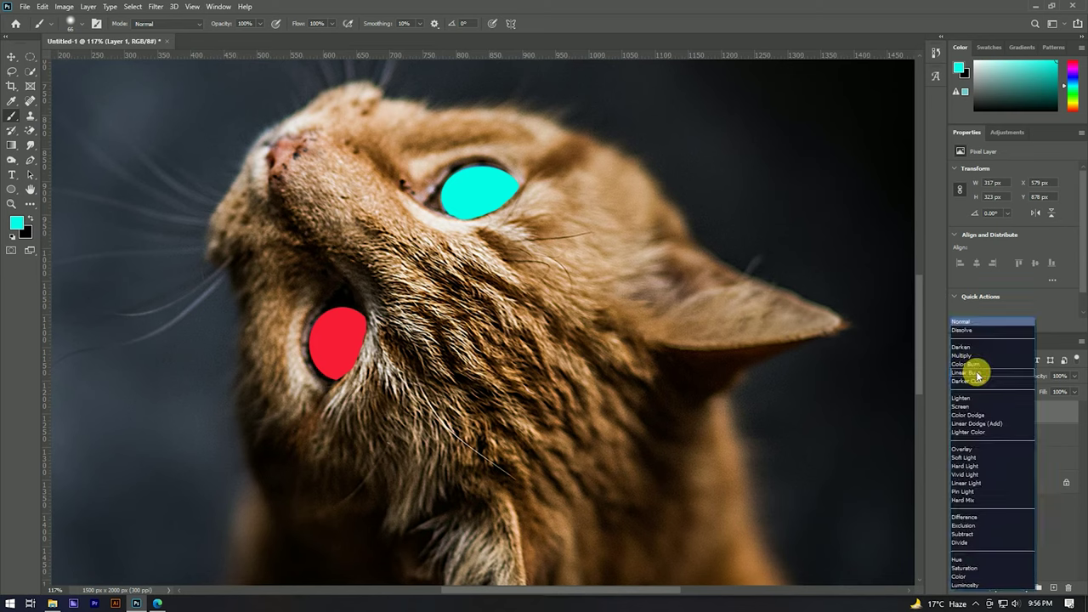
click(971, 449)
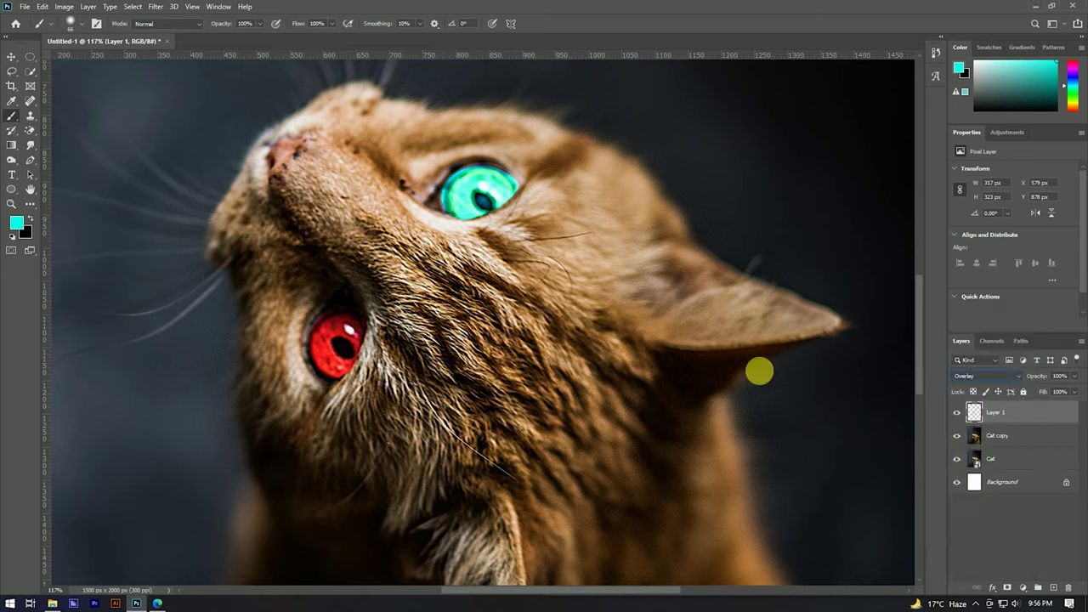
click(12, 56)
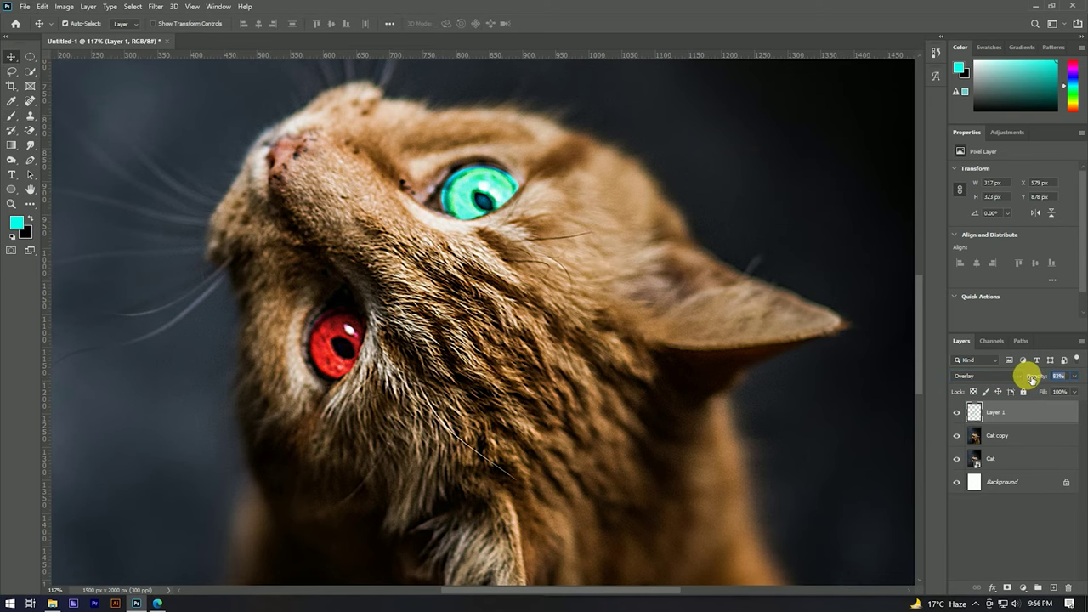
click(573, 300)
scroll(572, 300, down, 2)
scroll(575, 298, down, 2)
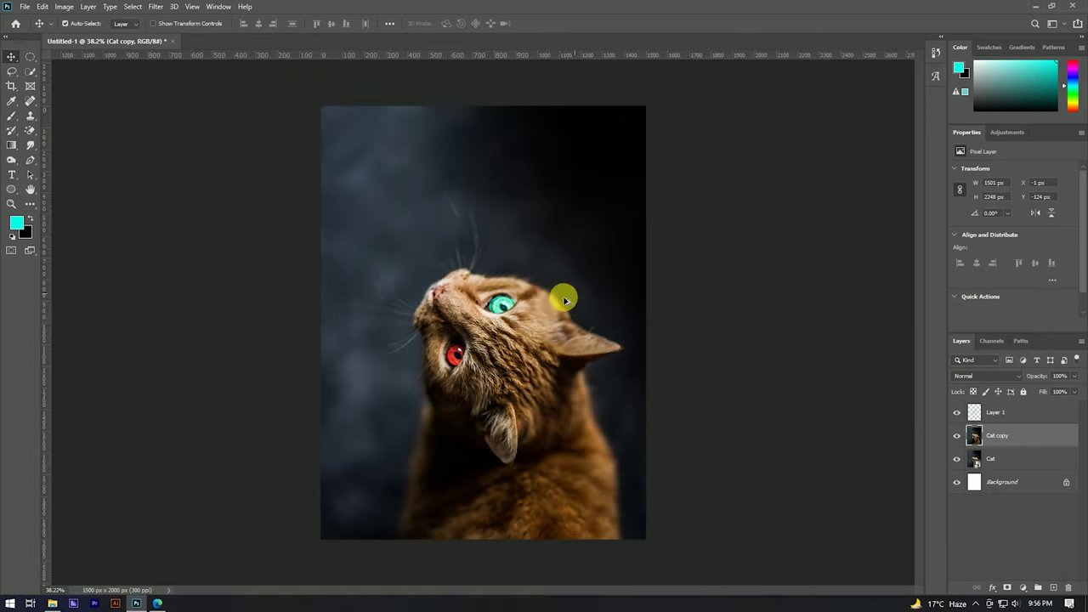
Add a layer mask to Cat copy and pick the Brush tool
scroll(578, 294, up, 3)
click(1006, 587)
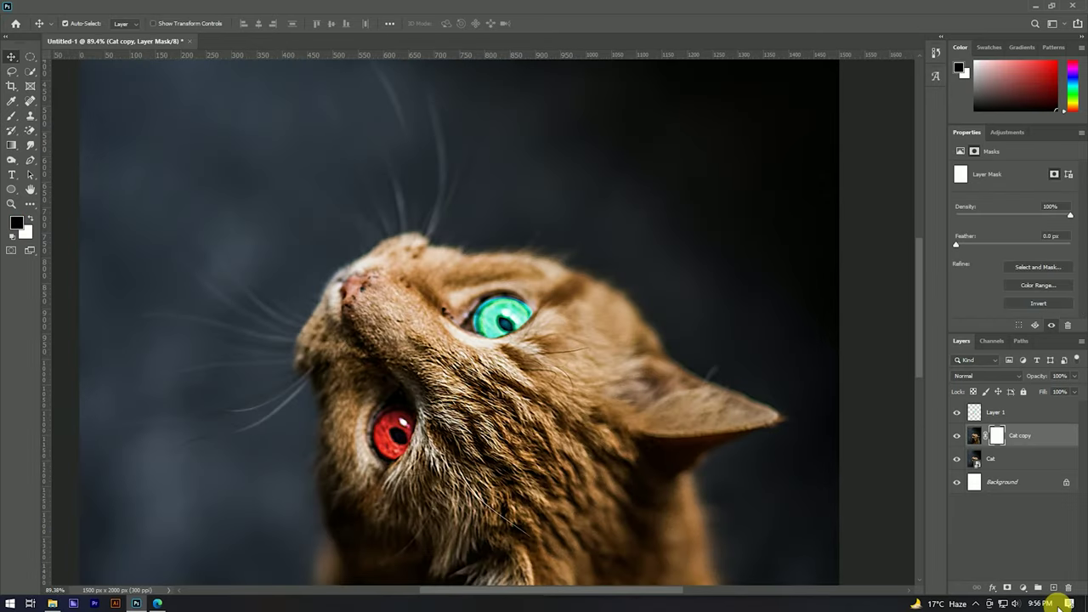
scroll(578, 306, up, 2)
scroll(586, 289, up, 3)
key(b)
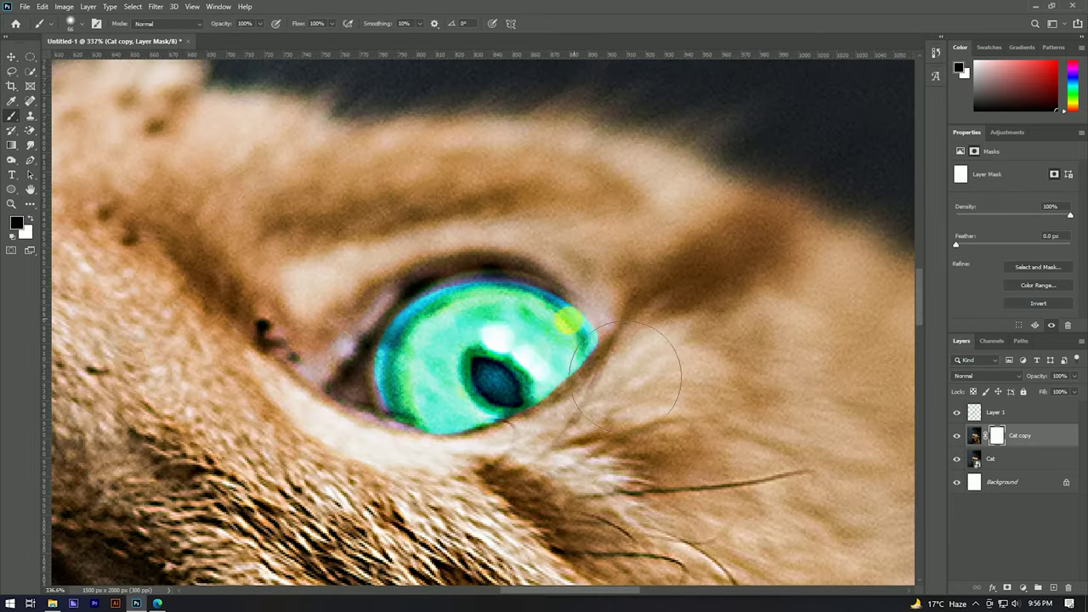
scroll(585, 319, down, 1)
scroll(587, 318, down, 3)
scroll(591, 316, up, 2)
scroll(590, 312, down, 1)
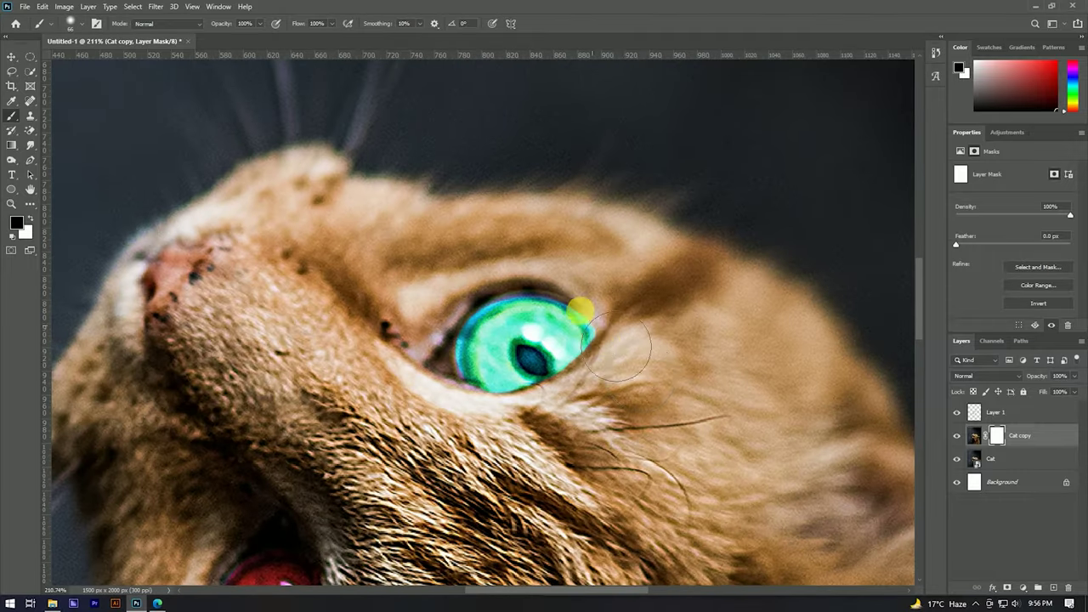
scroll(587, 308, down, 2)
scroll(580, 306, up, 1)
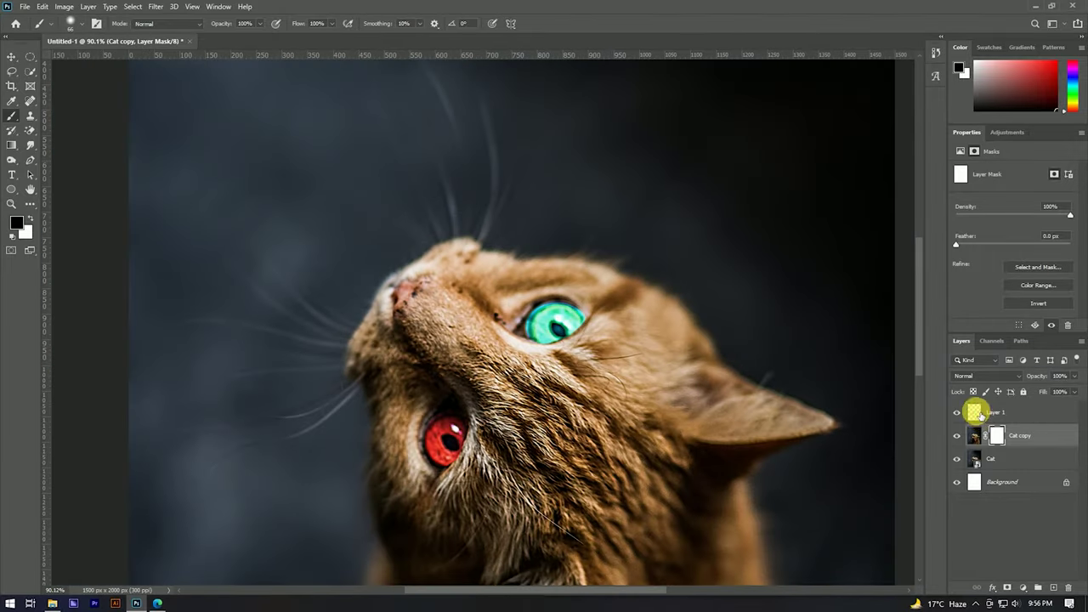
click(993, 414)
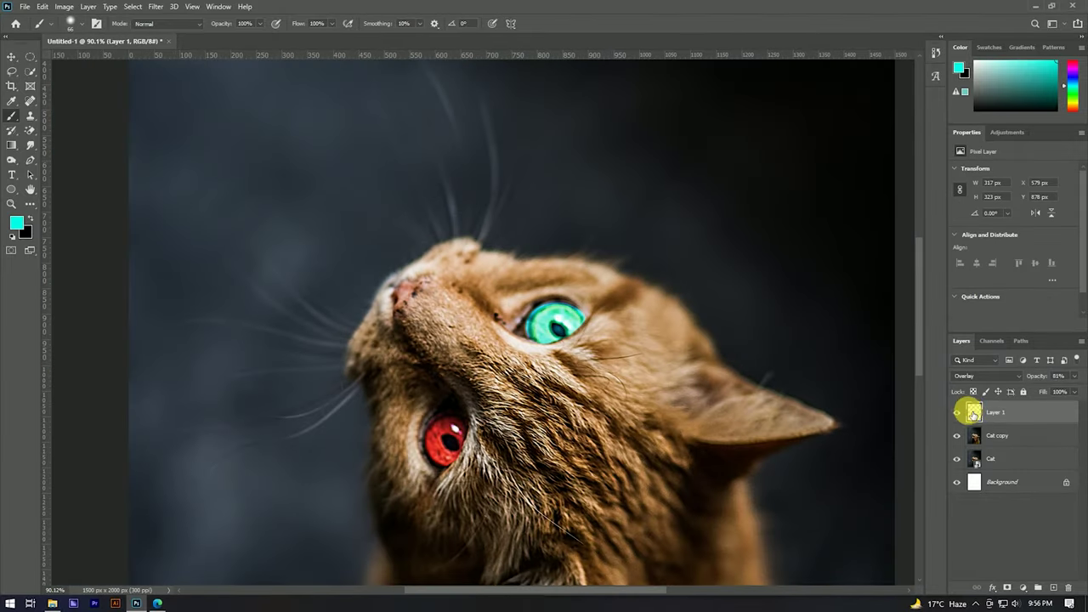
Load Layer 1's painted eye pixels as a selection and set the foreground colour to blue
ctrl+click(975, 411)
click(17, 223)
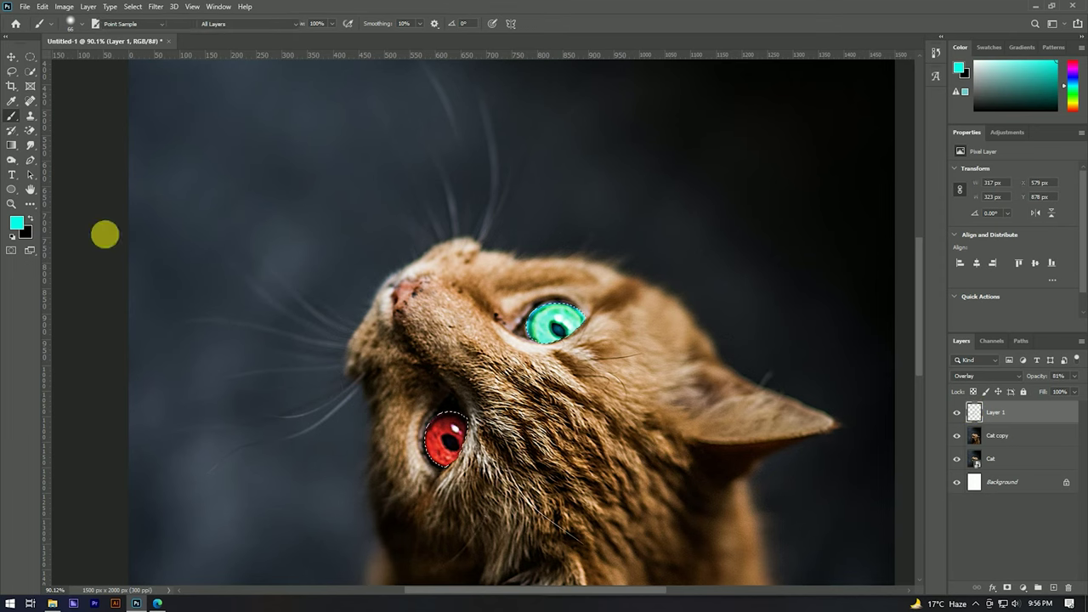
drag(863, 285, 863, 272)
click(850, 211)
click(942, 210)
key(b)
scroll(604, 274, up, 3)
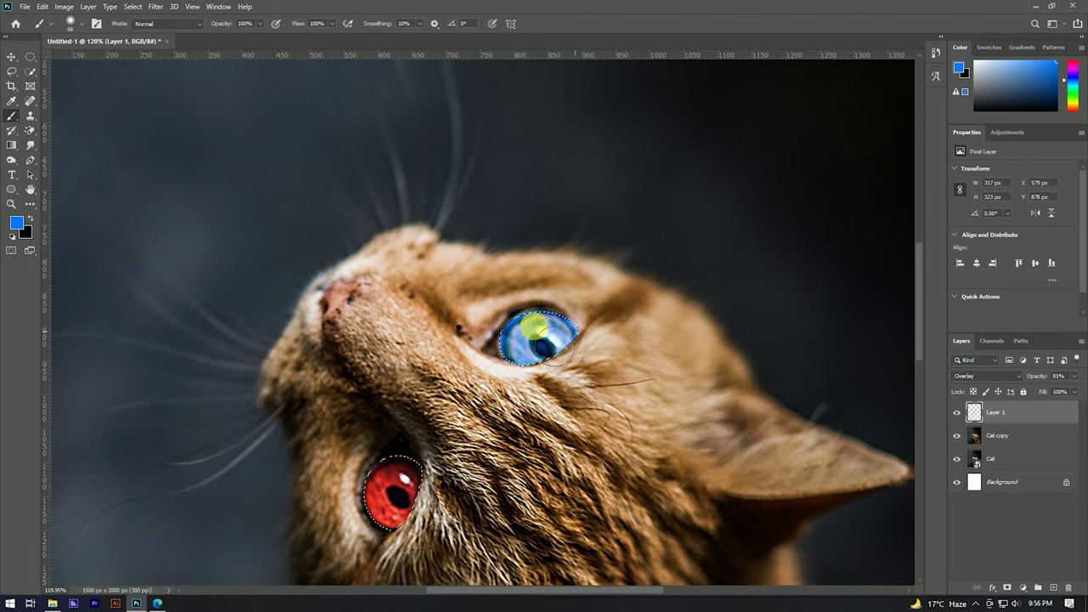
Repaint the upper eye deep blue #004eff and add a layer mask to Layer 1
click(16, 222)
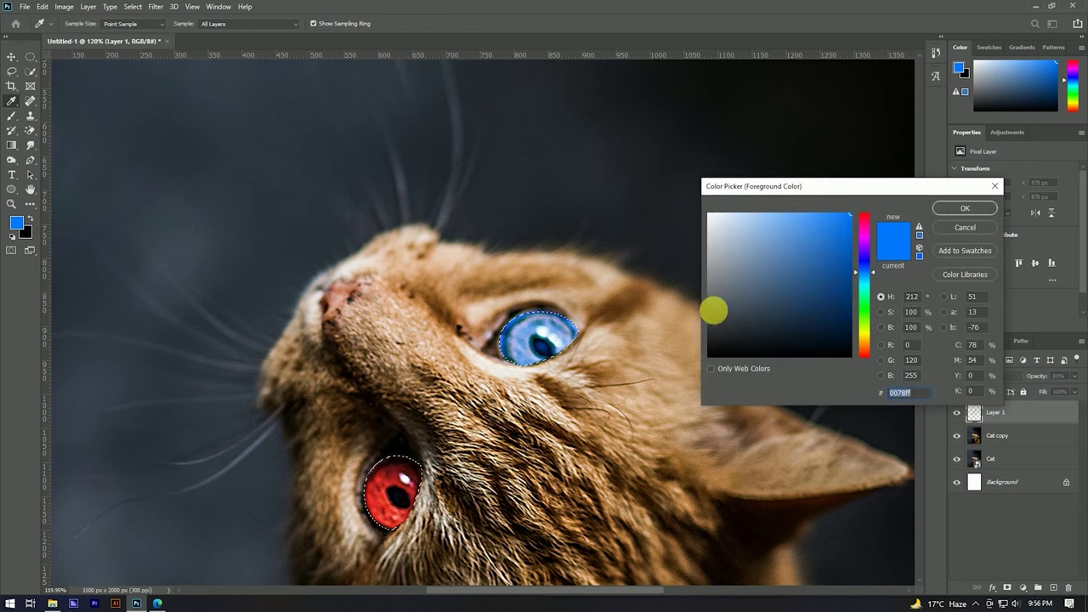
drag(865, 277, 864, 268)
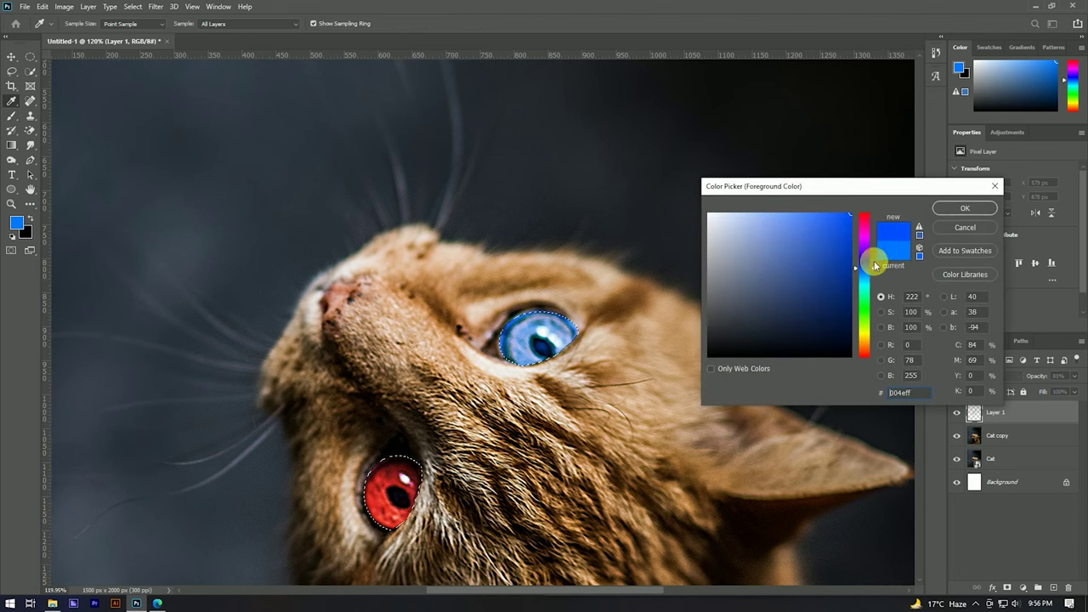
click(942, 212)
drag(519, 337, 506, 344)
scroll(527, 331, down, 5)
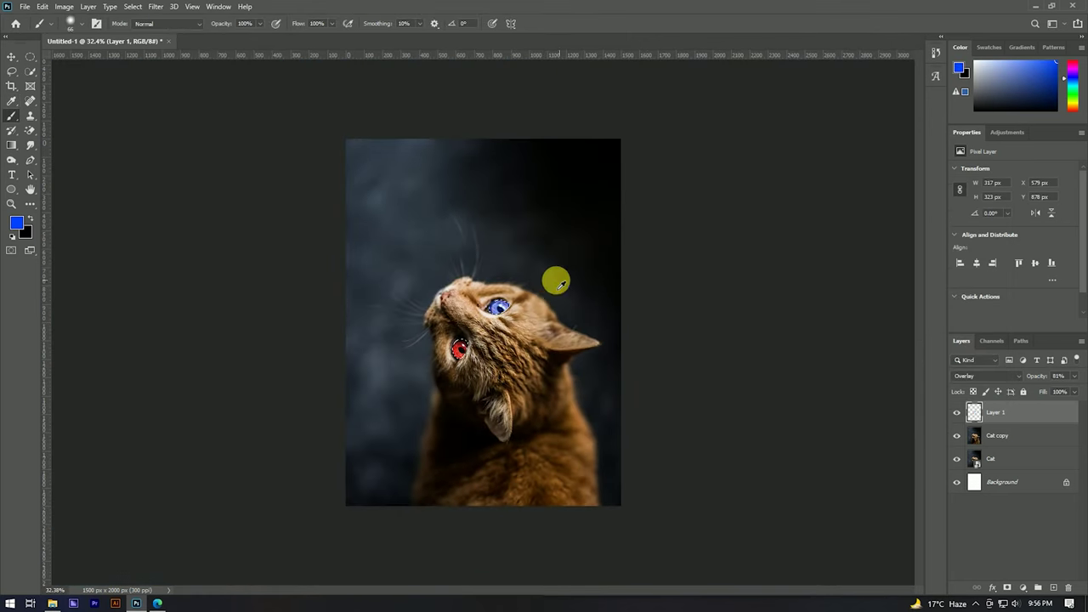
scroll(498, 303, up, 1)
scroll(510, 303, up, 4)
scroll(561, 306, up, 1)
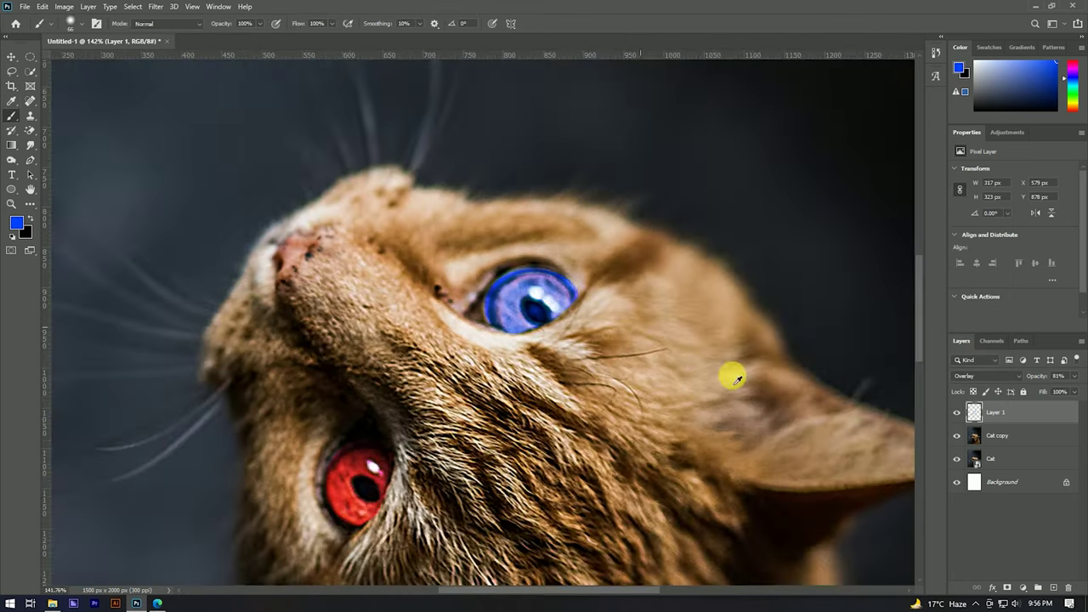
click(1008, 587)
scroll(510, 297, up, 2)
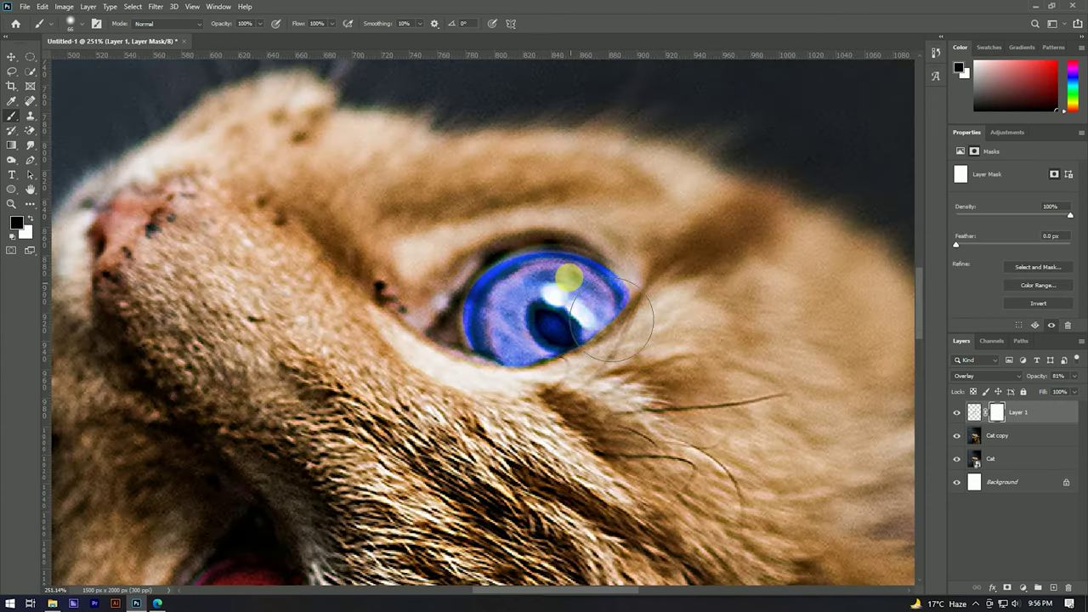
Mask the red spill off the fur beside the lower eye with a small brush
scroll(544, 293, down, 2)
scroll(527, 315, up, 1)
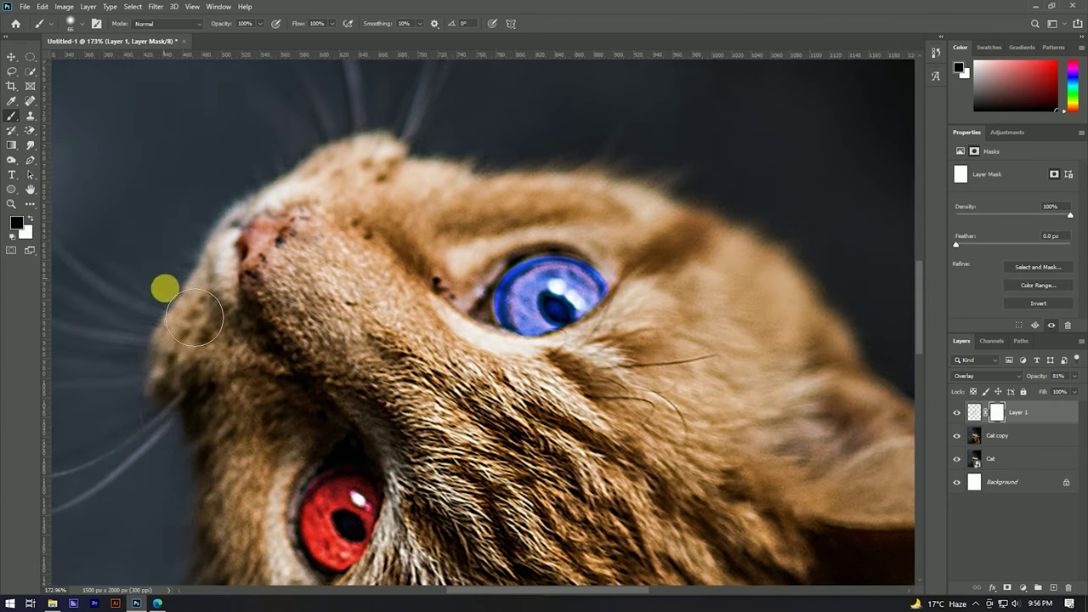
scroll(377, 435, up, 2)
scroll(451, 290, up, 1)
alt+right_click(459, 335)
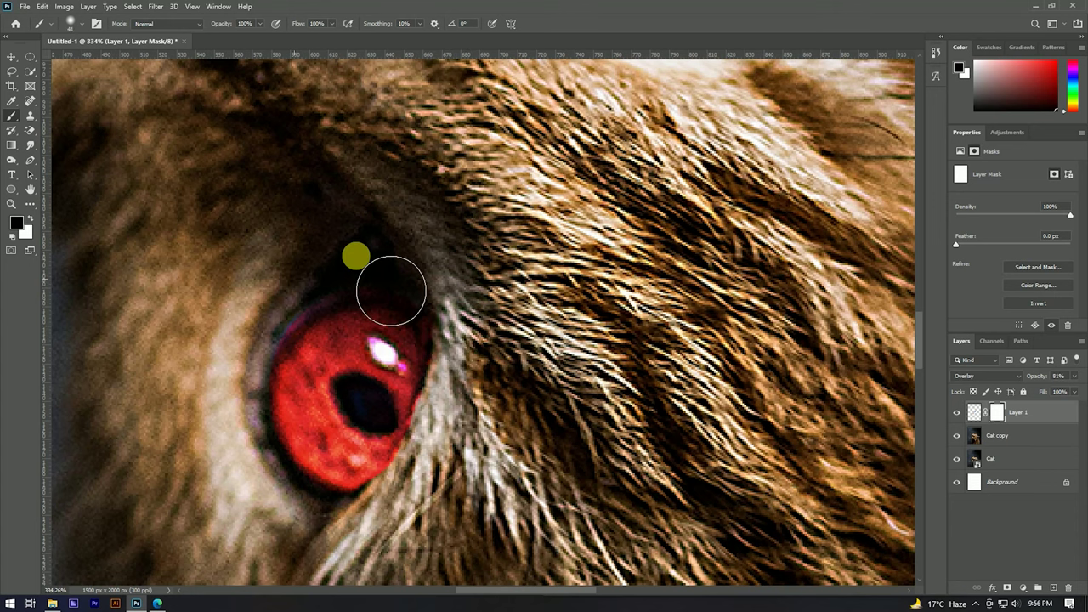
drag(464, 302, 497, 343)
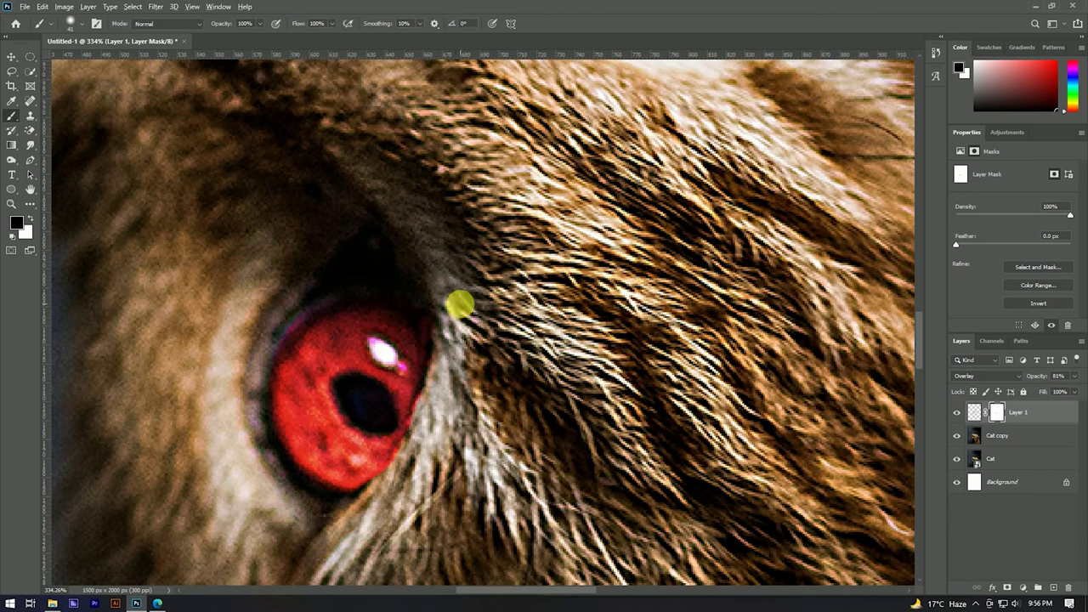
alt+right_click(459, 303)
Mask the blue spill along the upper eye's iris edge and rim
scroll(472, 419, down, 1)
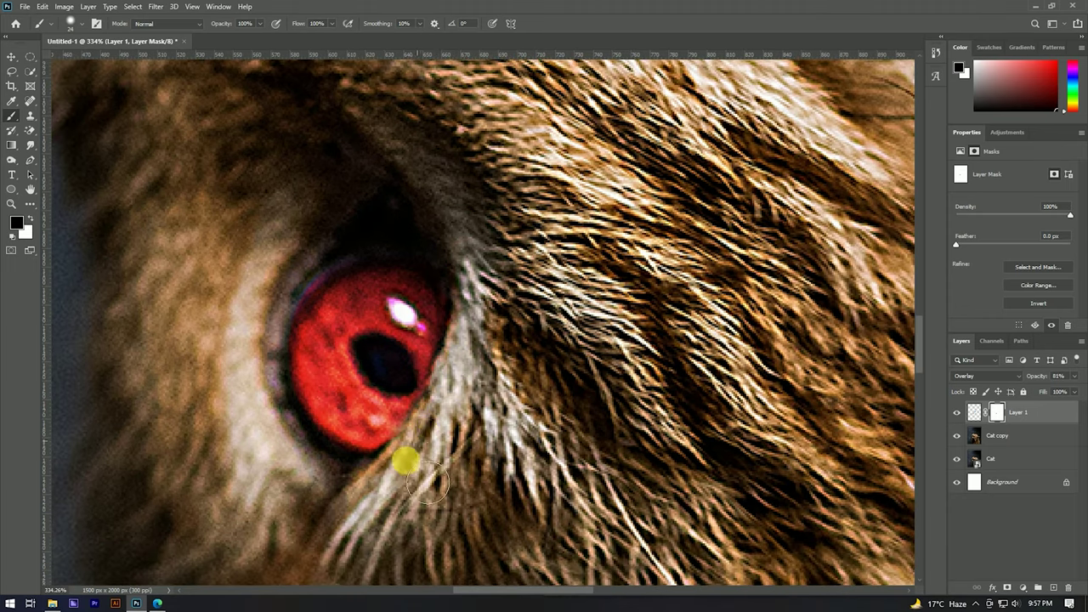
scroll(408, 417, down, 3)
scroll(520, 254, up, 2)
scroll(520, 254, up, 3)
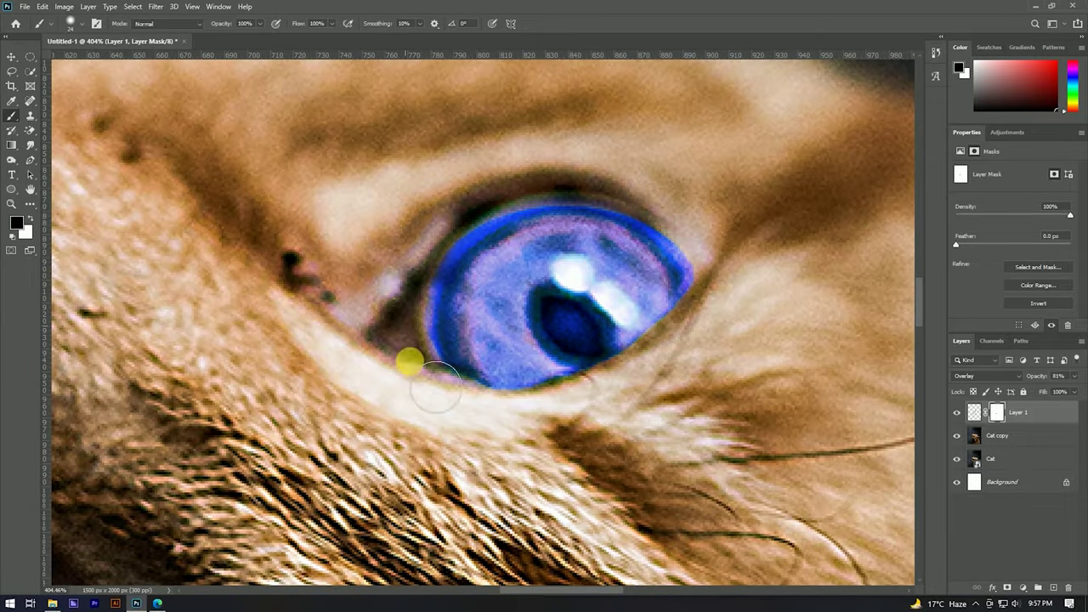
mouse_move(412, 343)
mouse_down()
mouse_move(414, 384)
mouse_move(406, 310)
mouse_move(539, 274)
mouse_move(605, 285)
mouse_move(678, 309)
mouse_move(699, 338)
mouse_move(698, 389)
mouse_move(657, 302)
mouse_move(699, 338)
mouse_move(663, 398)
mouse_up()
scroll(476, 408, up, 2)
mouse_move(366, 358)
mouse_down()
mouse_move(502, 249)
mouse_move(641, 264)
mouse_move(675, 317)
mouse_move(669, 303)
mouse_up()
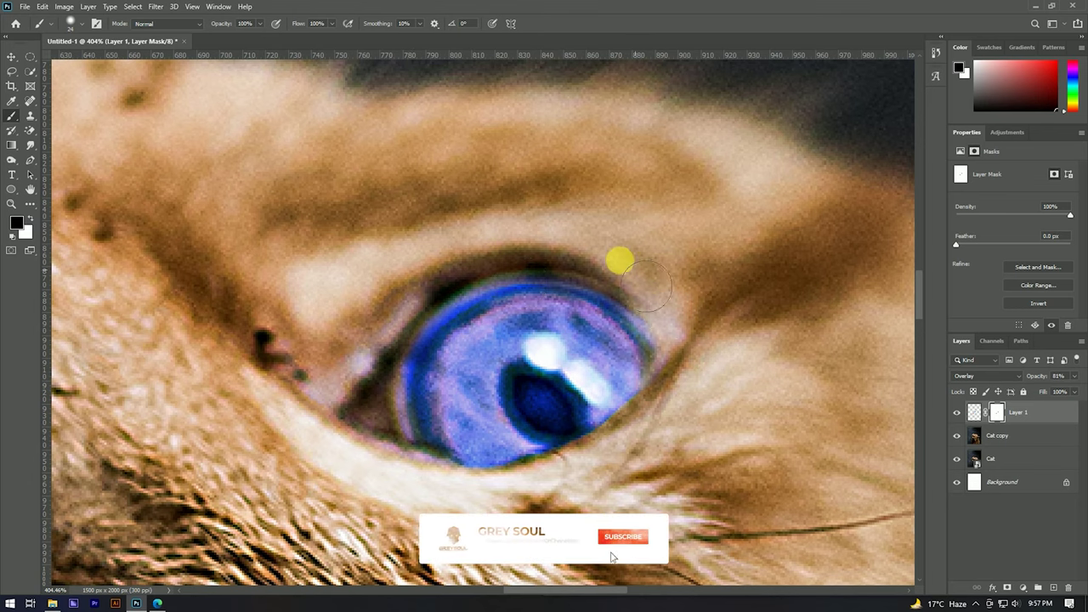
scroll(637, 272, down, 4)
scroll(606, 244, down, 3)
scroll(604, 243, down, 3)
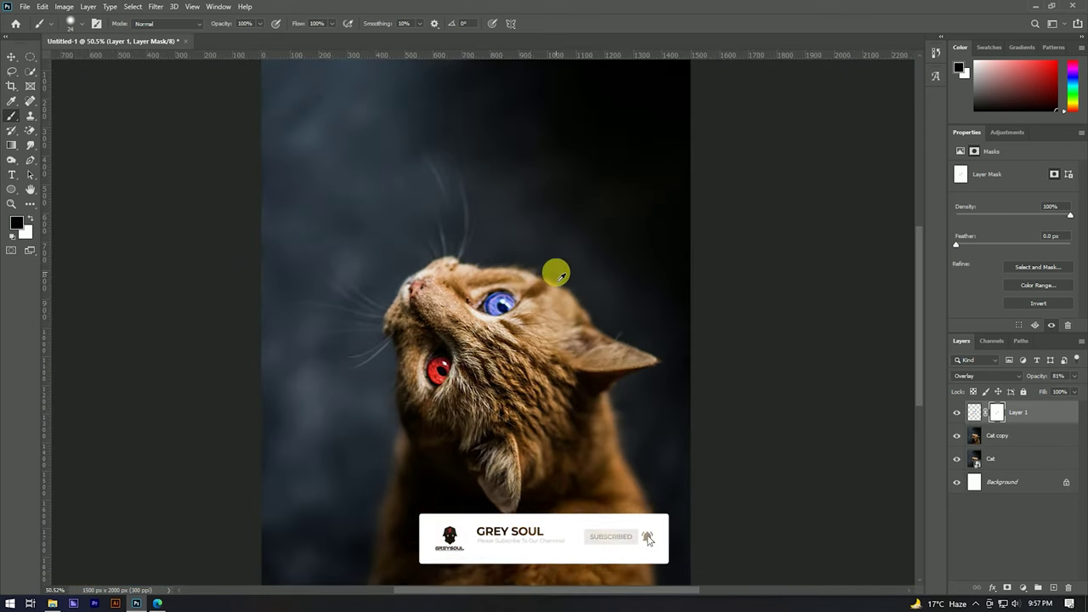
Drag butterfly2.png from the Cat_photo_editing folder onto the cat photo
key(v)
click(53, 602)
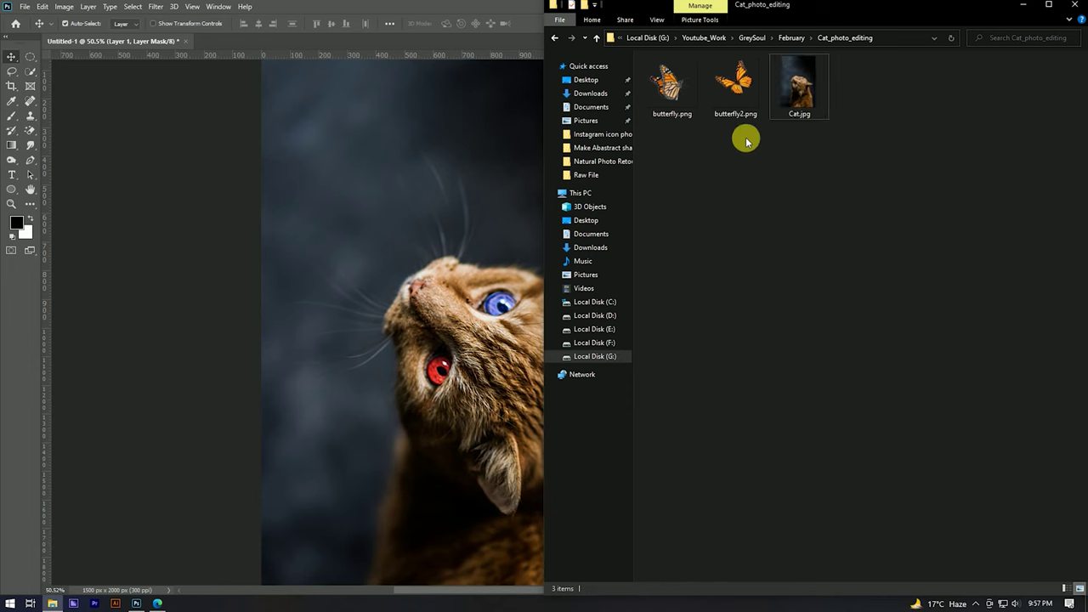
drag(736, 85, 403, 187)
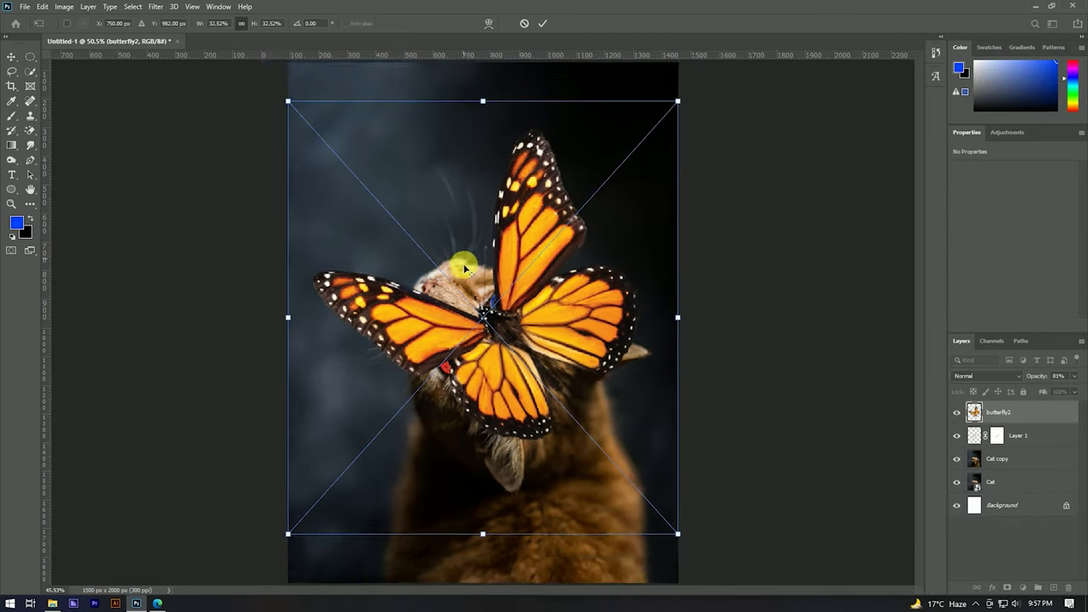
Shrink the butterfly to about 13%, rotate it about 76° above the cat's head, and commit
scroll(465, 269, down, 2)
mouse_move(605, 321)
mouse_down()
mouse_move(529, 313)
mouse_move(500, 340)
mouse_move(479, 254)
mouse_up()
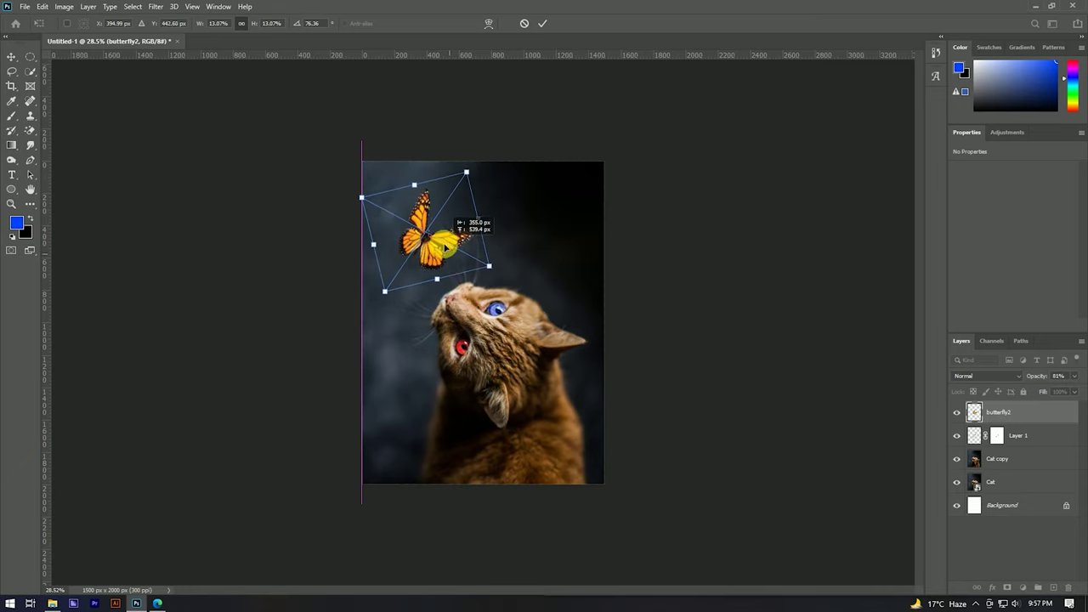
drag(493, 254, 489, 240)
click(542, 25)
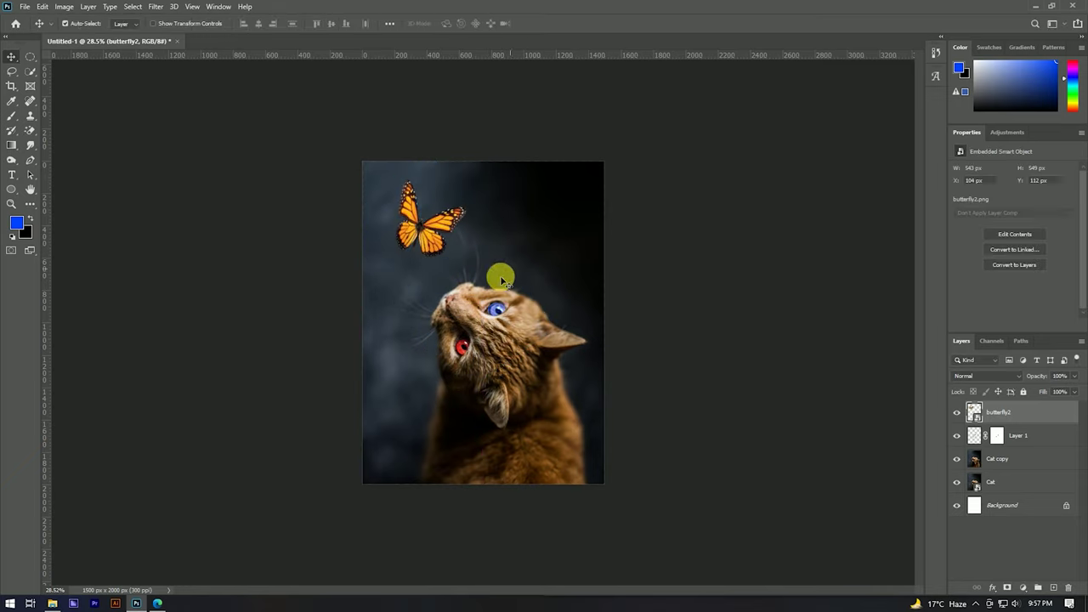
scroll(501, 285, up, 2)
scroll(506, 293, up, 2)
scroll(517, 302, down, 2)
scroll(459, 246, up, 1)
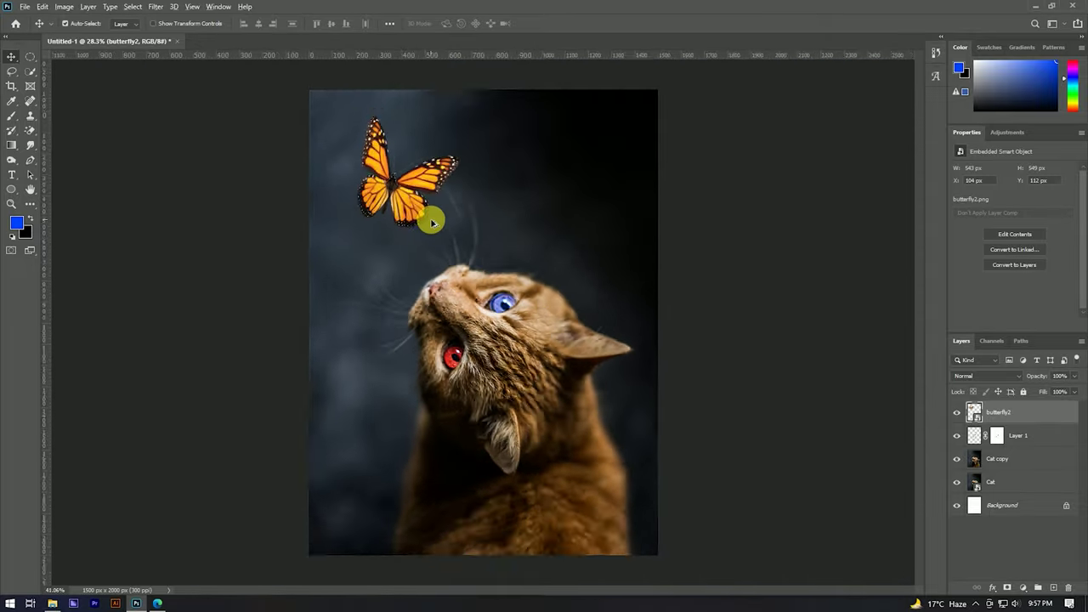
scroll(493, 255, up, 2)
click(997, 458)
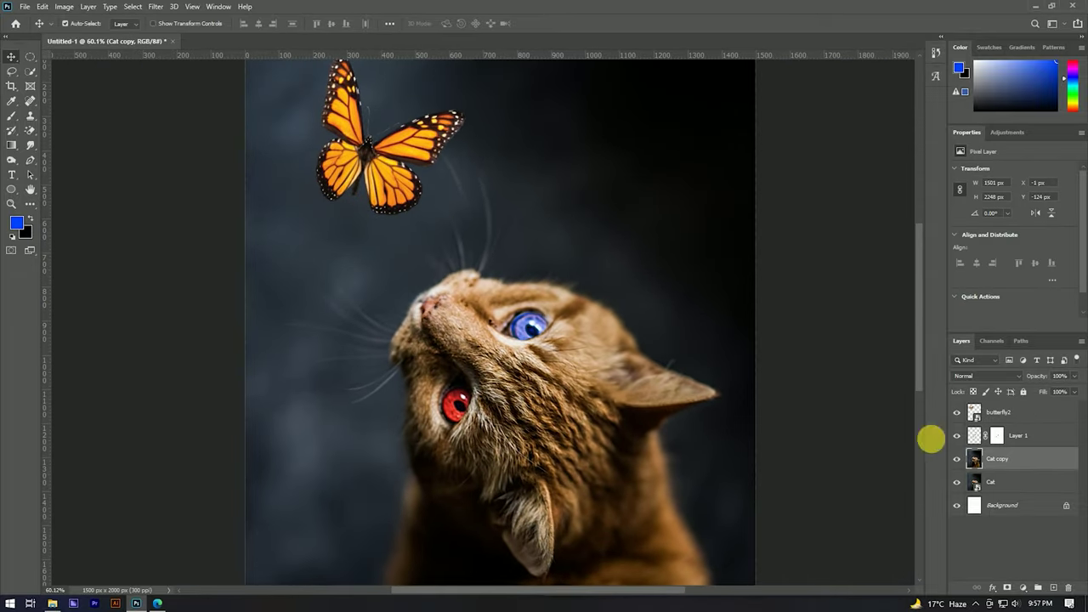
Launch the SkinFiner filter and apply its Smoothing-High preset
click(154, 10)
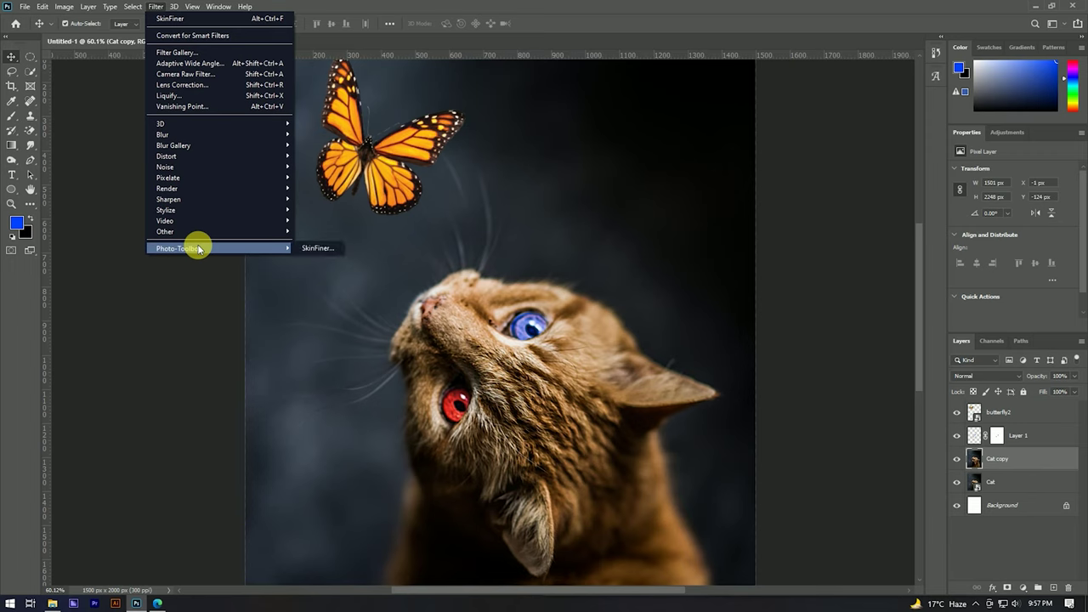
click(302, 248)
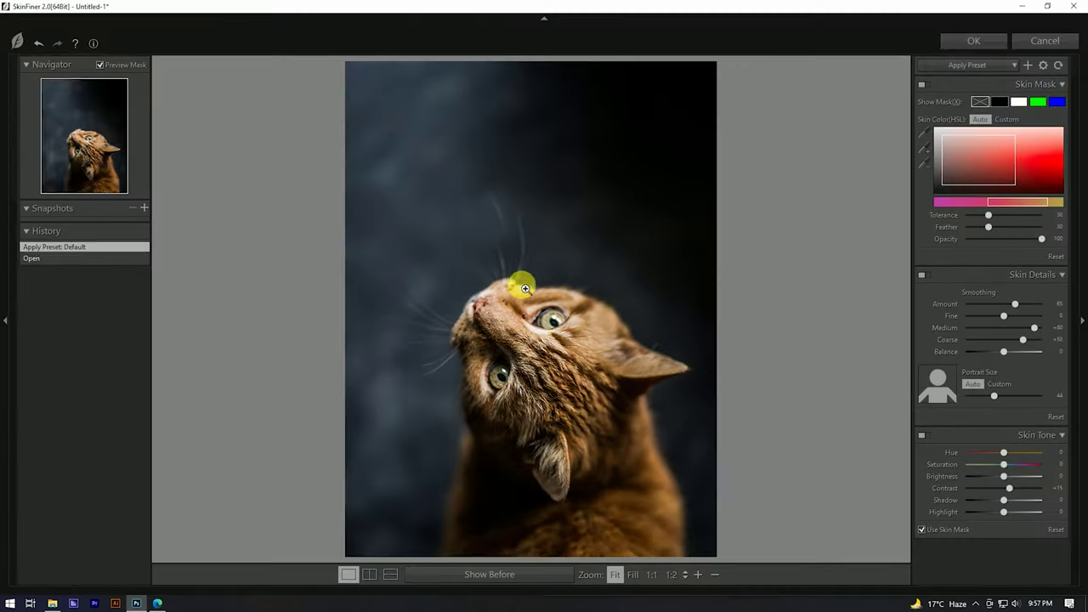
click(969, 66)
click(967, 107)
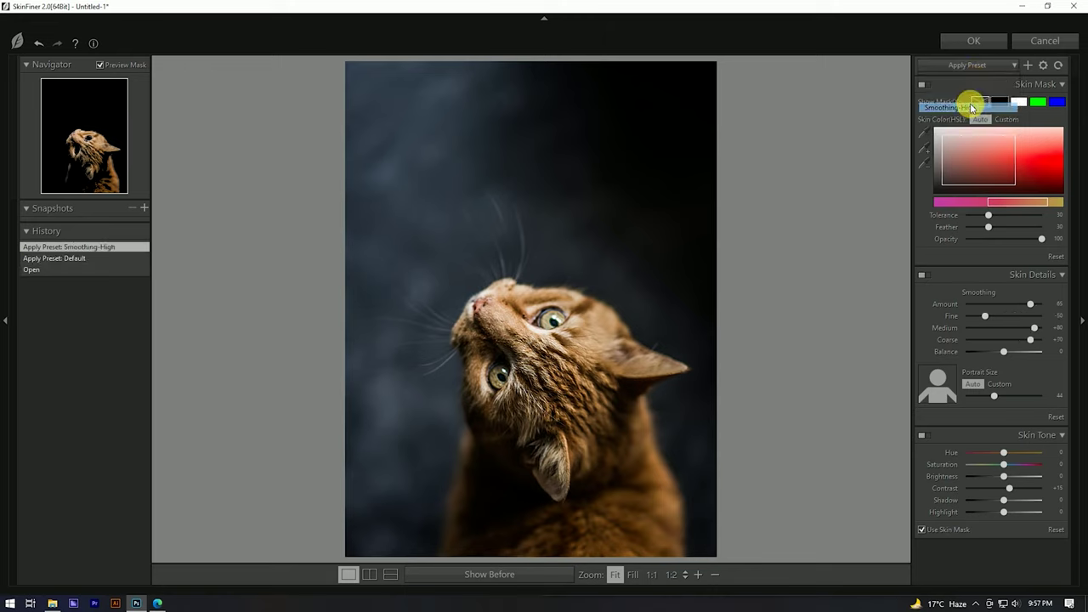
Set Feather 44, Fine +52, boost skin tone saturation, Amount 100, and apply
drag(1002, 229, 999, 227)
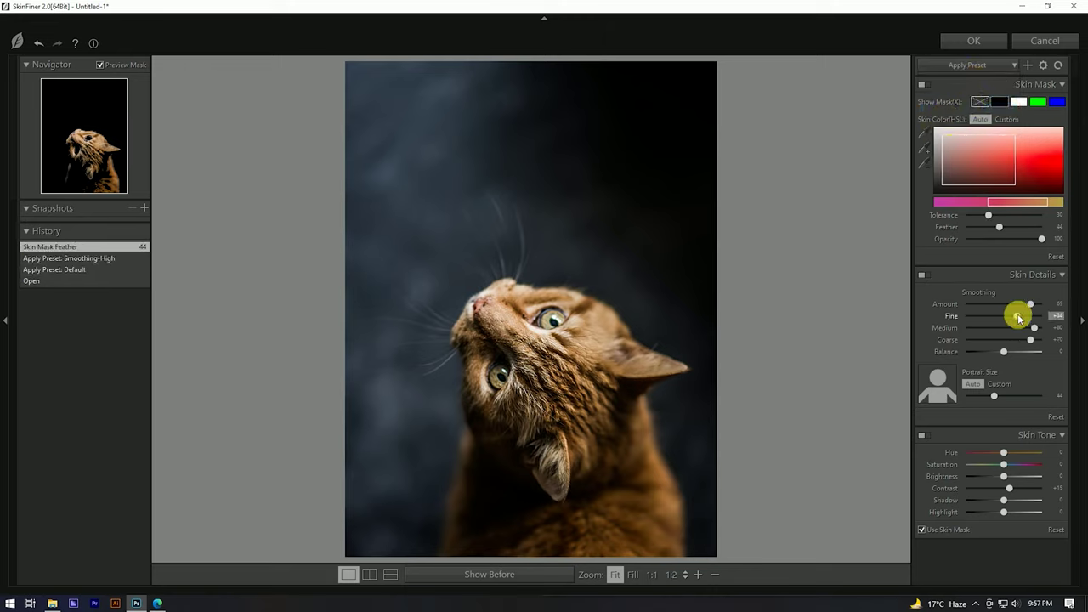
drag(1023, 317, 1023, 316)
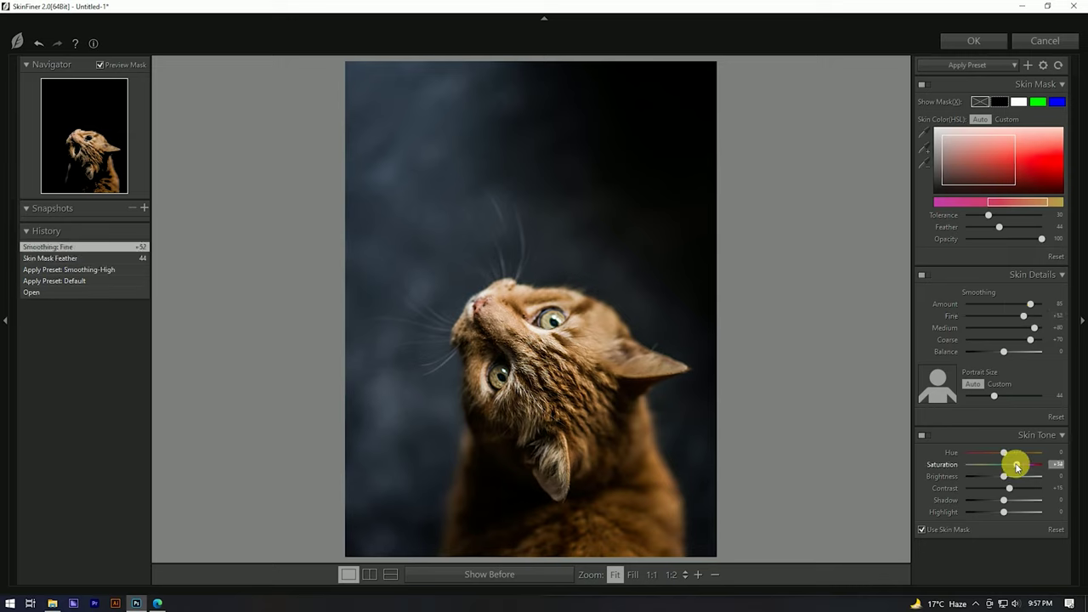
mouse_move(1019, 466)
mouse_down()
mouse_move(1013, 490)
mouse_move(994, 503)
mouse_move(1020, 513)
mouse_up()
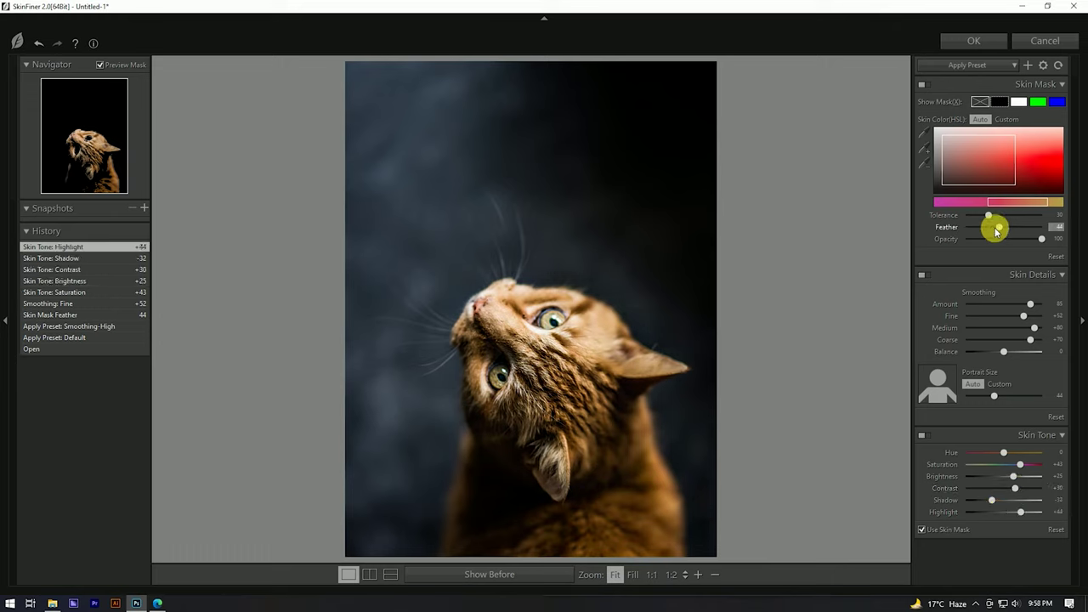
click(1040, 304)
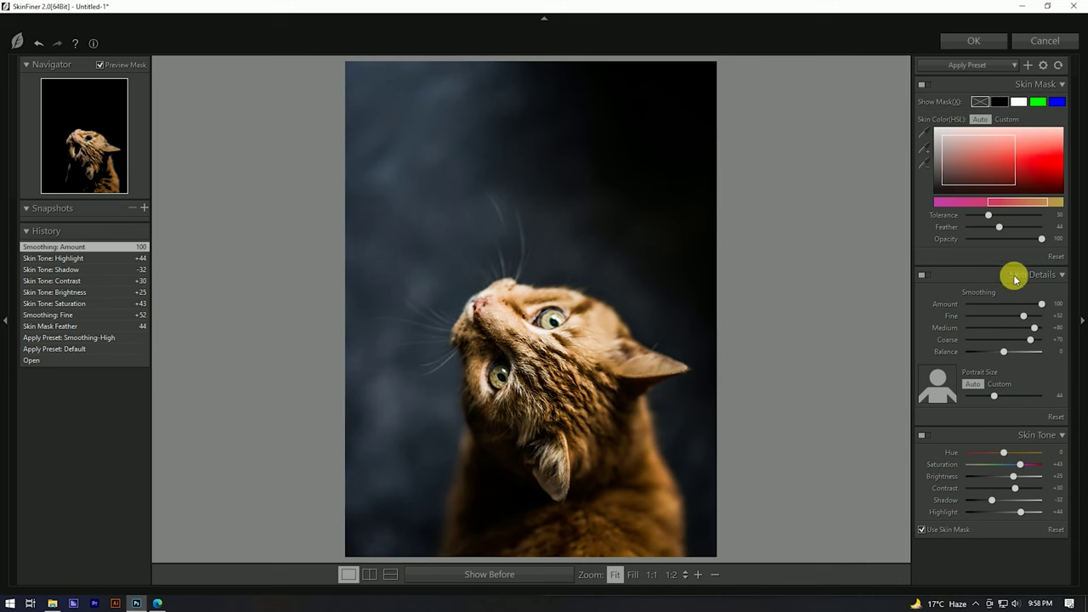
click(978, 43)
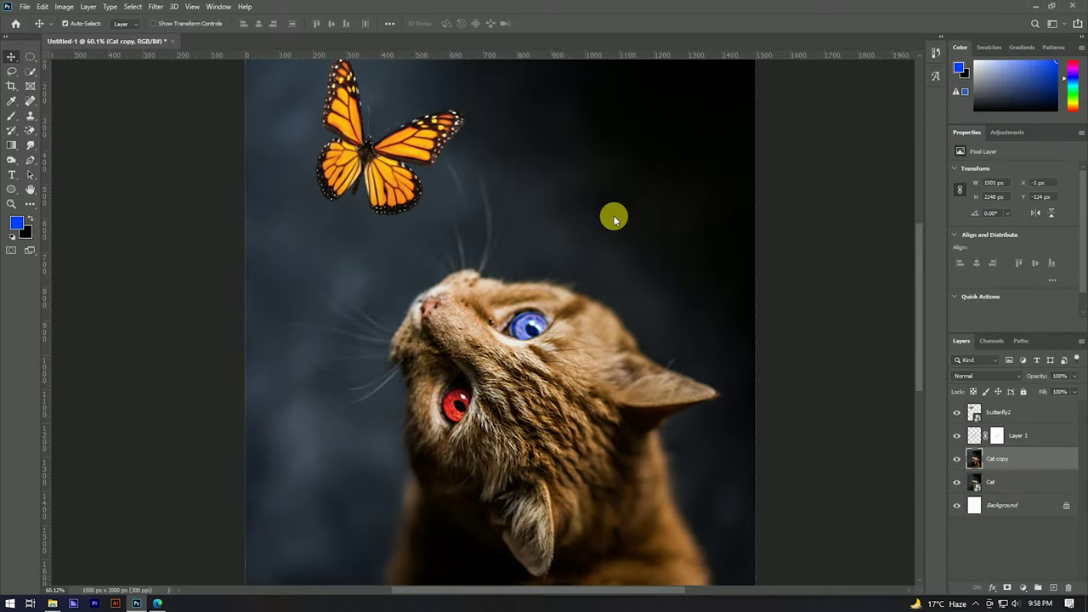
Convert the Cat copy layer into a smart object
scroll(525, 255, down, 2)
scroll(522, 245, down, 3)
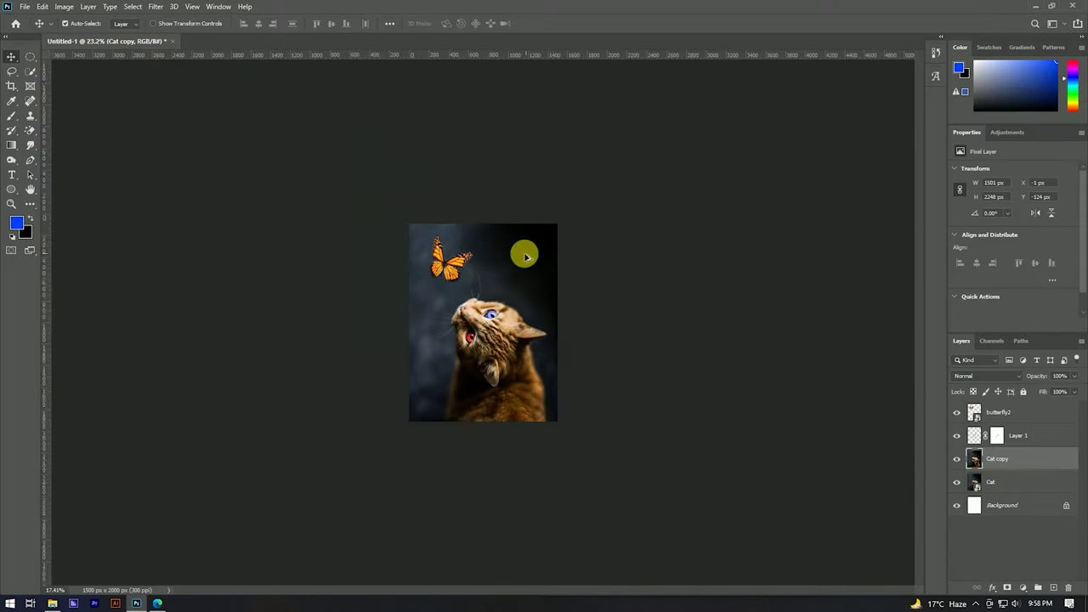
scroll(476, 241, up, 4)
scroll(515, 306, up, 2)
scroll(516, 299, up, 1)
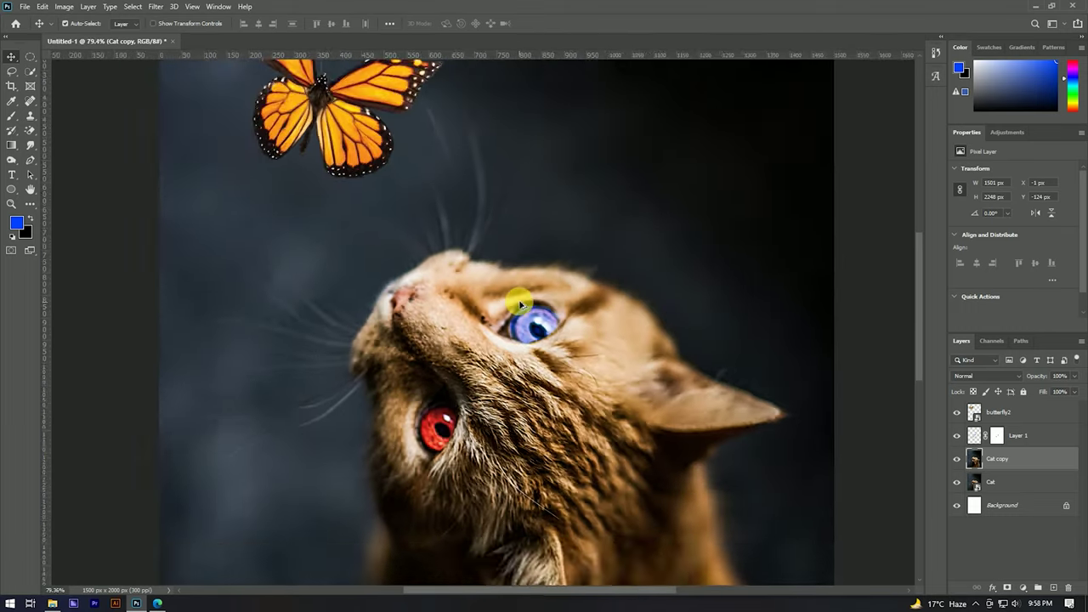
scroll(521, 299, down, 3)
scroll(521, 299, down, 1)
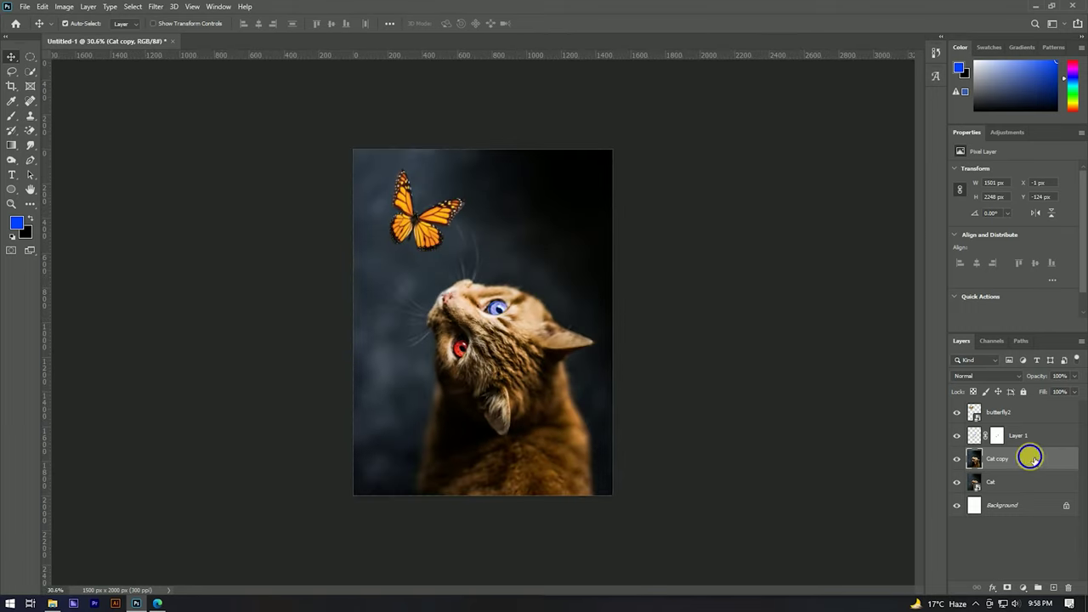
right_click(1030, 457)
click(921, 272)
Grade Cat copy in Camera Raw: cooler temperature, more contrast, saturation +14, vignette -33
click(155, 7)
click(184, 75)
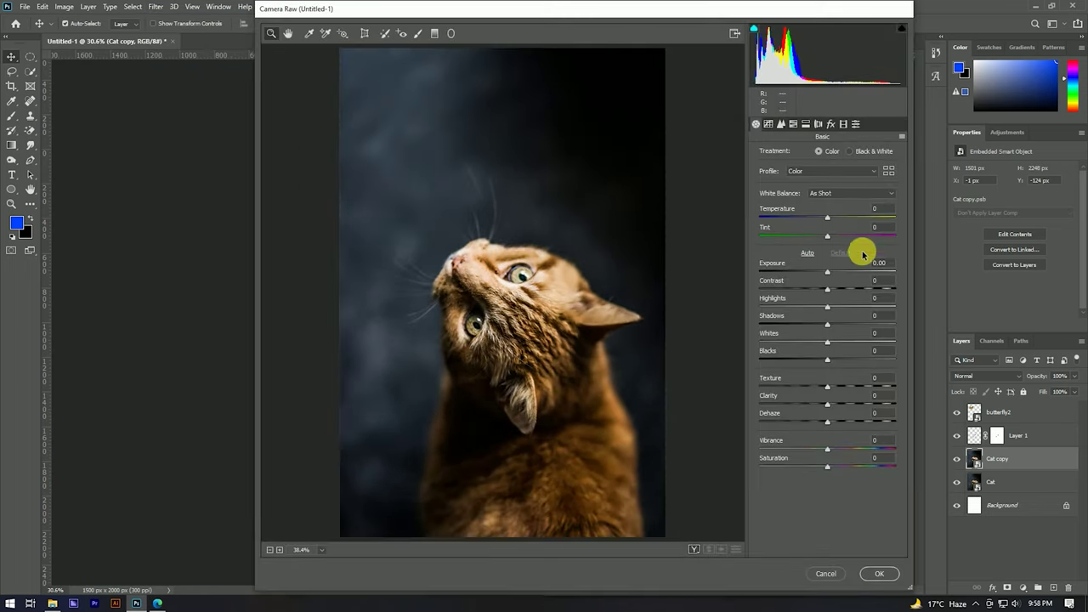
drag(830, 221, 821, 219)
mouse_move(827, 290)
mouse_down()
mouse_move(851, 290)
mouse_move(841, 290)
mouse_up()
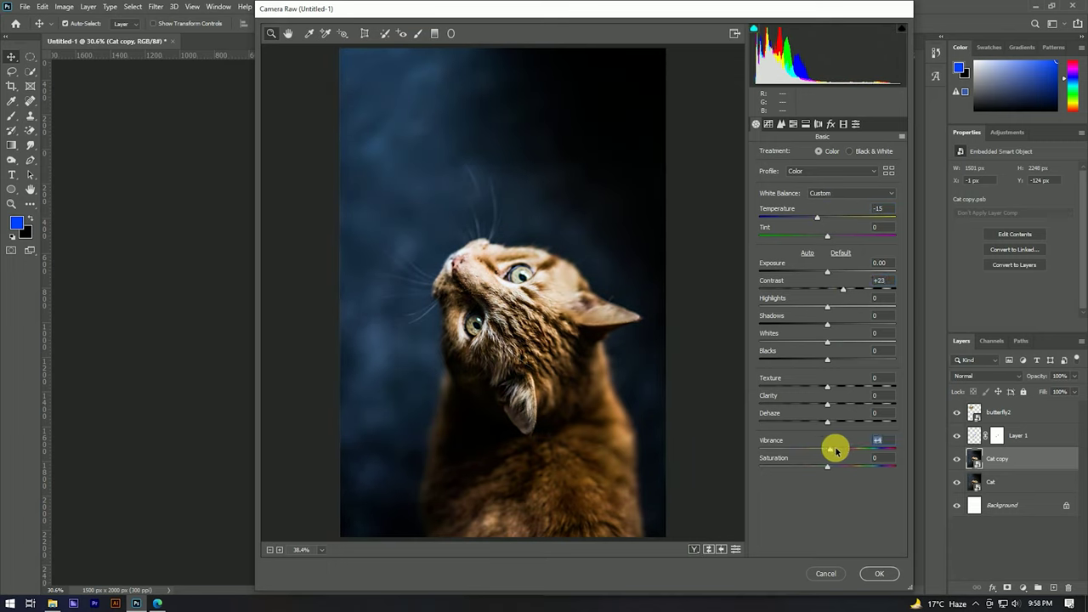
drag(835, 459, 840, 446)
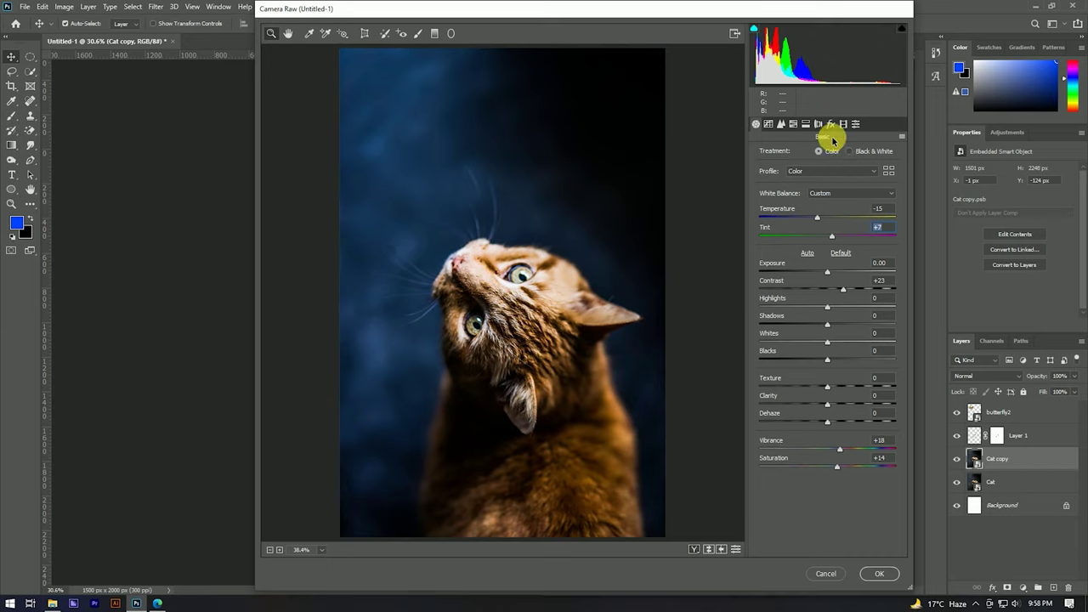
click(830, 124)
drag(826, 273, 804, 272)
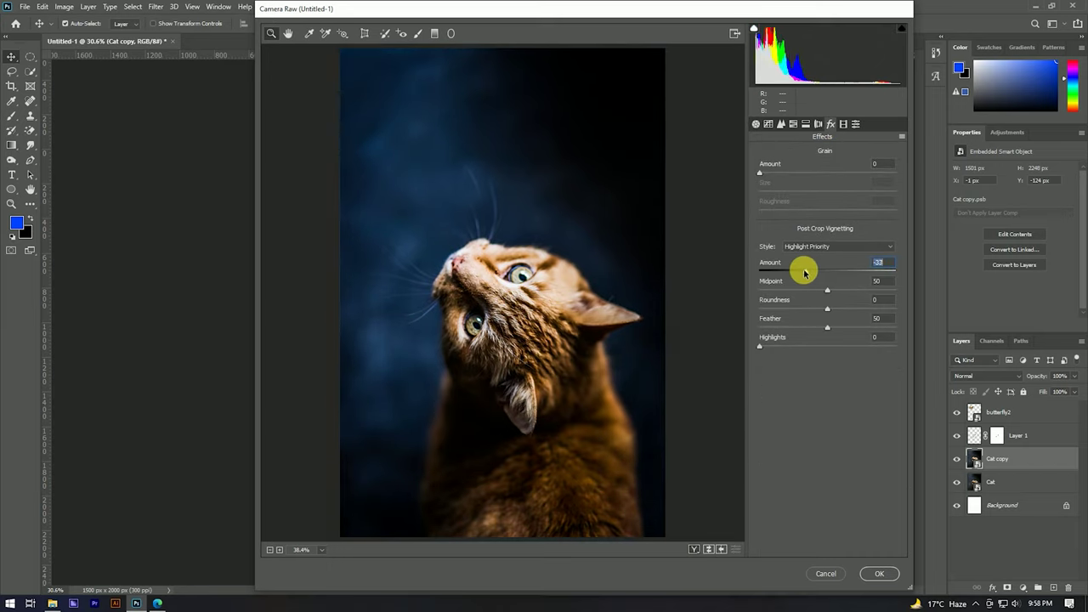
click(843, 124)
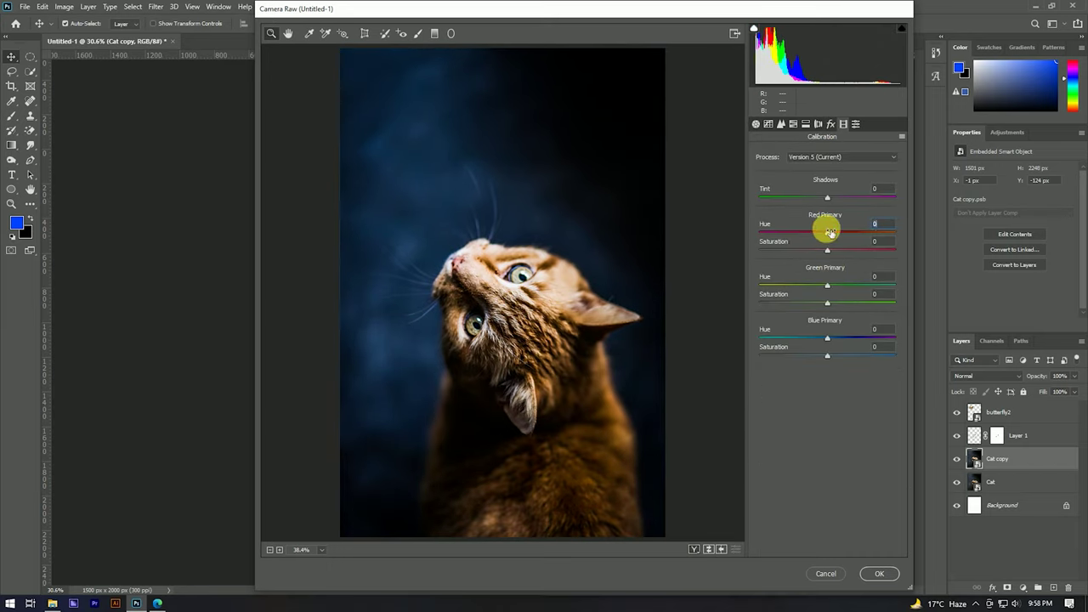
click(879, 573)
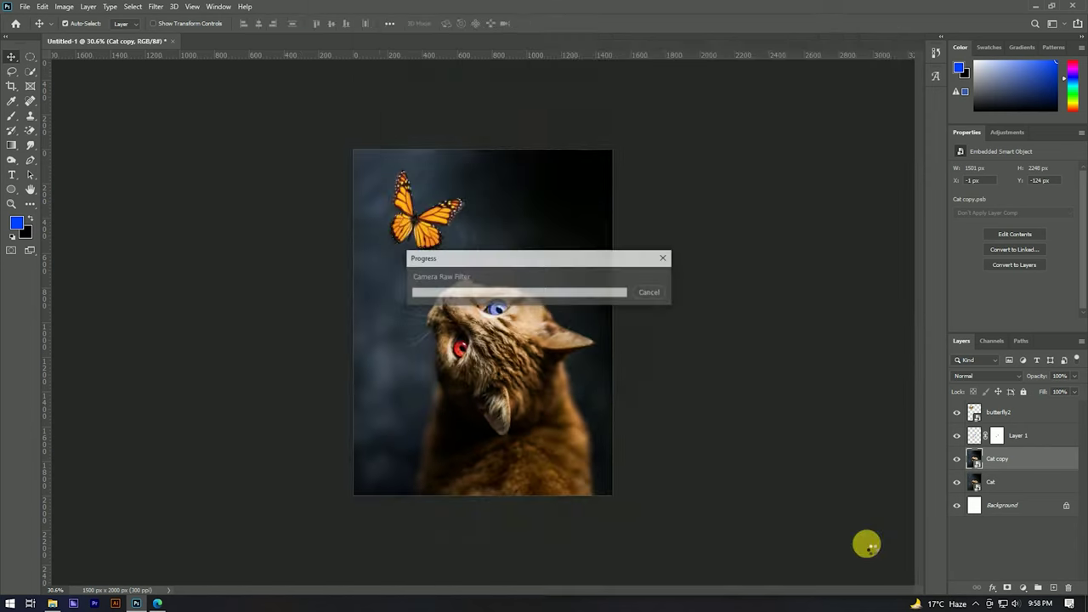
scroll(501, 268, up, 1)
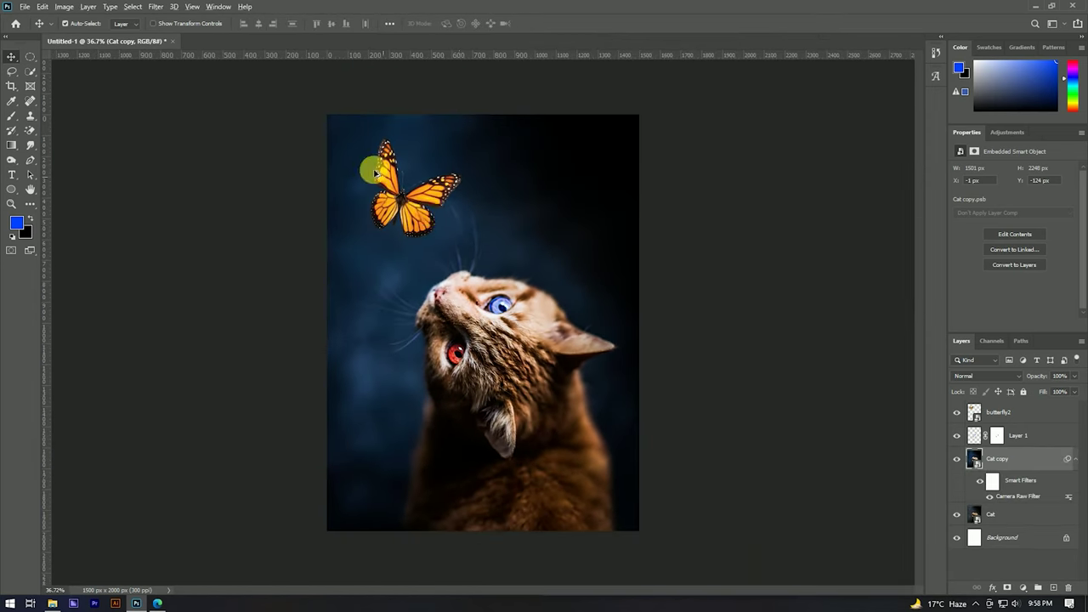
Select the butterfly2 layer and rasterize it
scroll(374, 173, up, 3)
scroll(462, 244, down, 3)
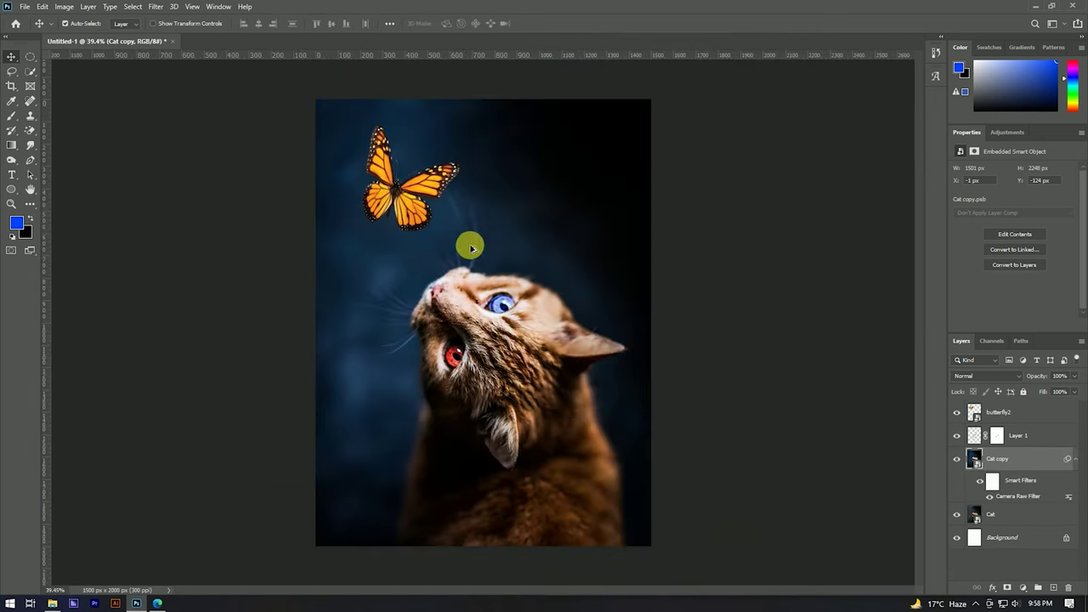
click(409, 186)
right_click(1025, 412)
click(919, 316)
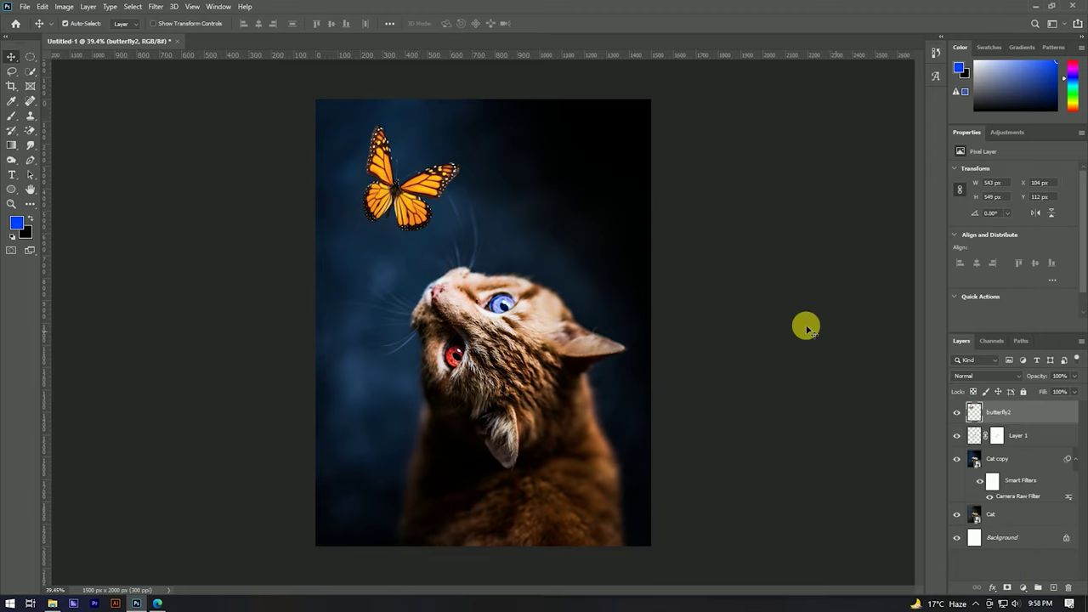
Apply Match Color to butterfly2 from Untitled-1's Cat copy layer with Fade 33
click(66, 8)
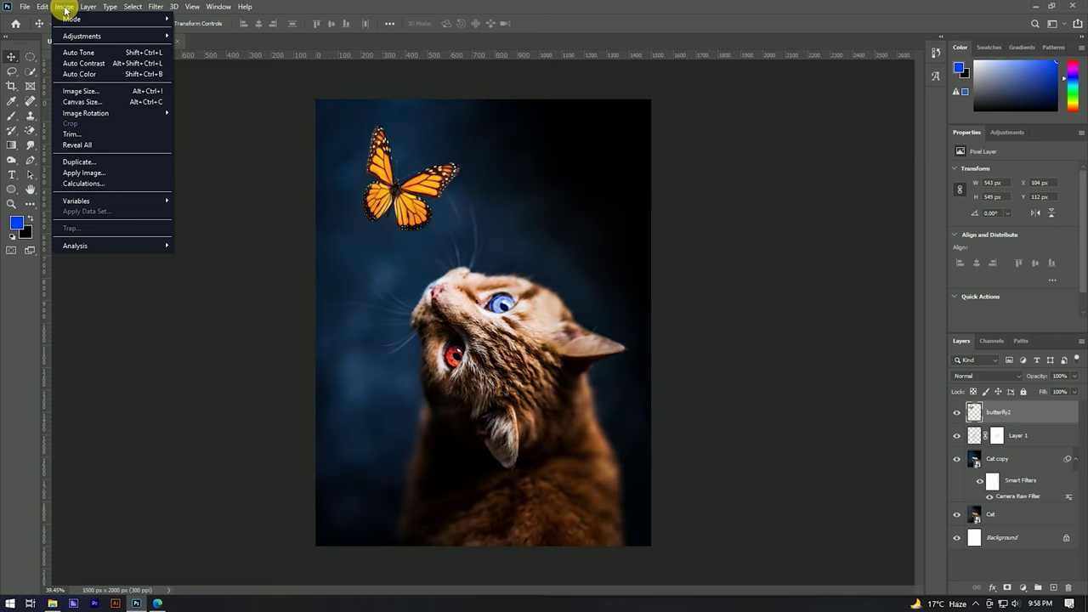
mouse_move(81, 36)
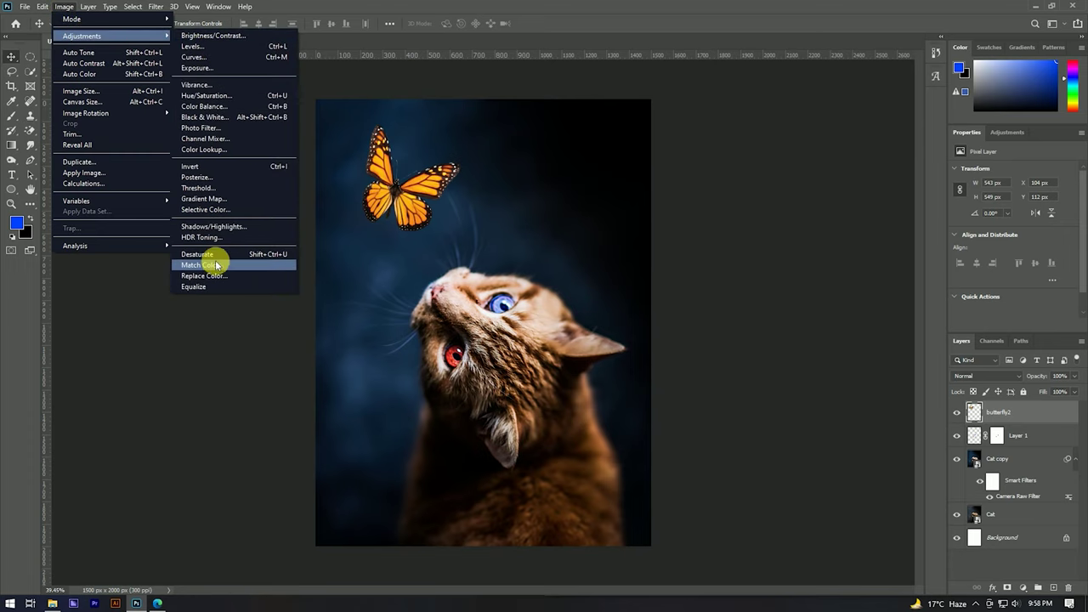
click(229, 265)
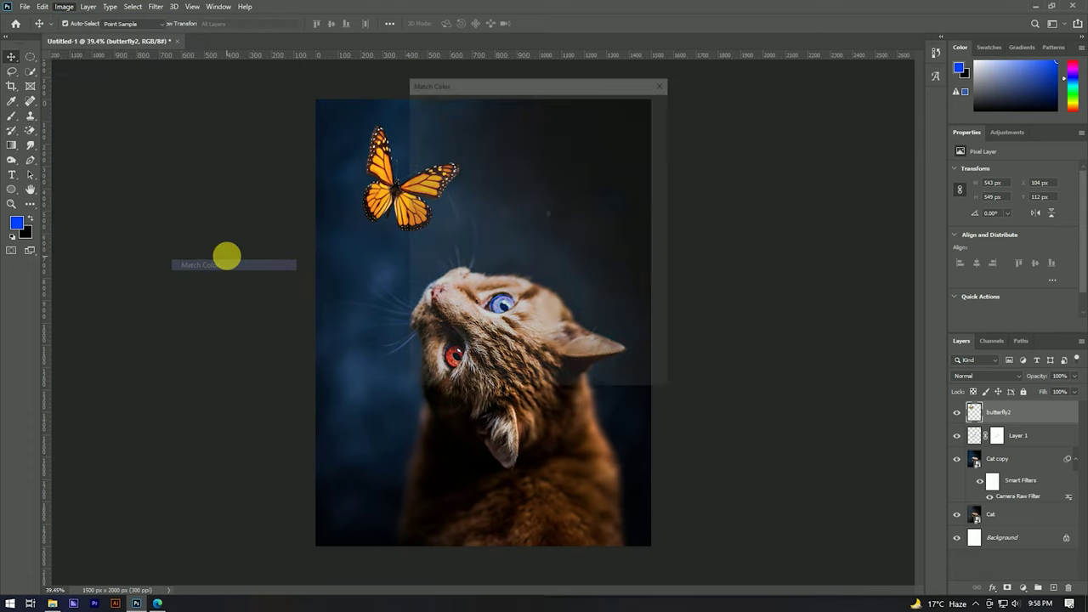
click(490, 318)
click(487, 337)
click(487, 337)
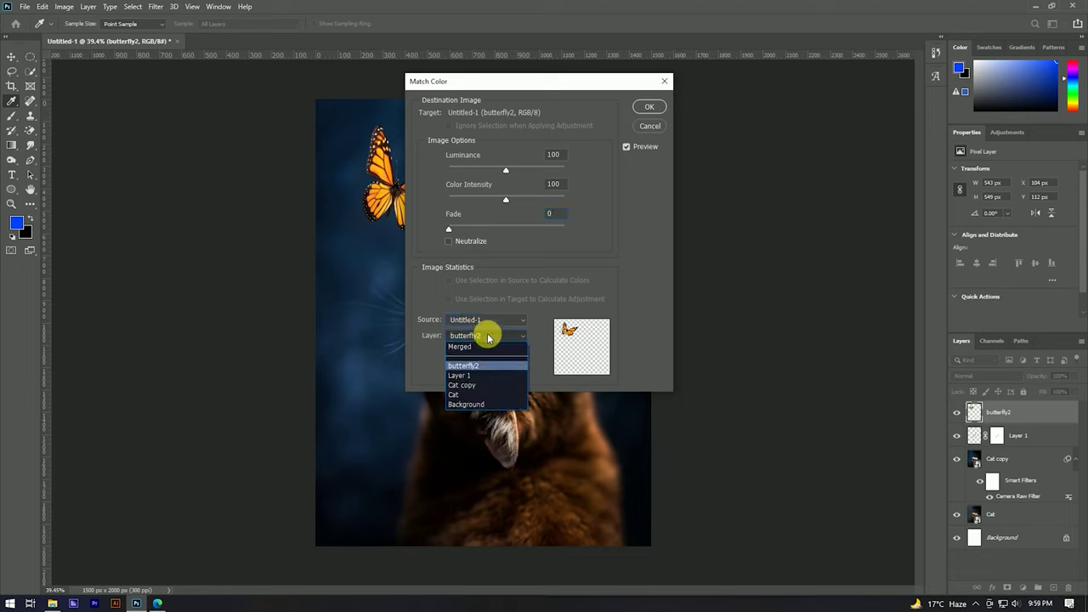
click(477, 386)
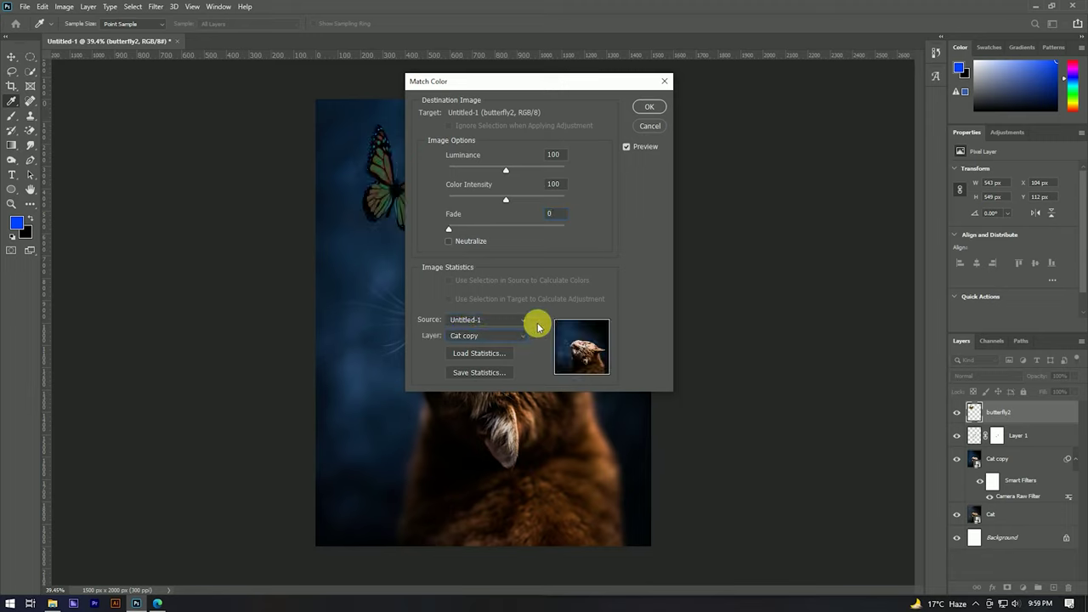
drag(498, 81, 659, 81)
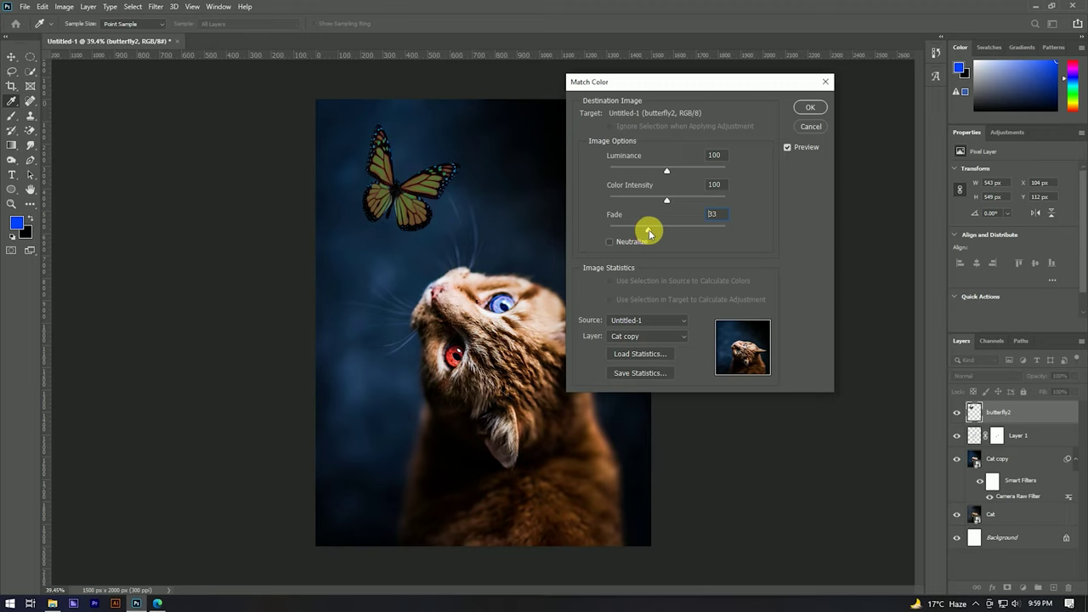
click(811, 109)
click(808, 108)
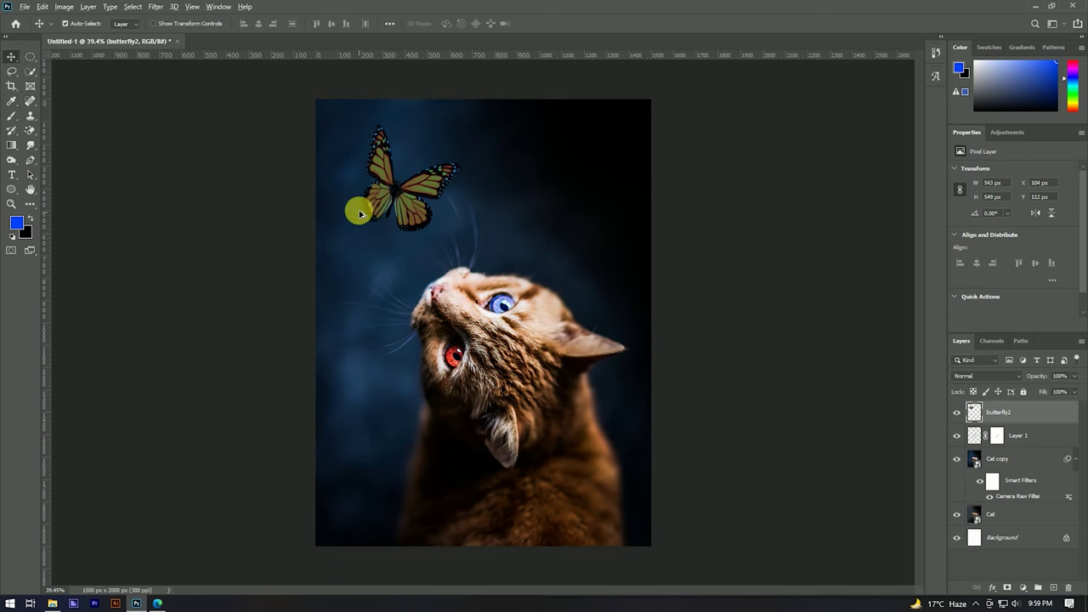
Convert the butterfly2 layer into a smart object
scroll(357, 209, up, 2)
scroll(481, 292, up, 2)
scroll(461, 236, up, 2)
scroll(545, 245, up, 2)
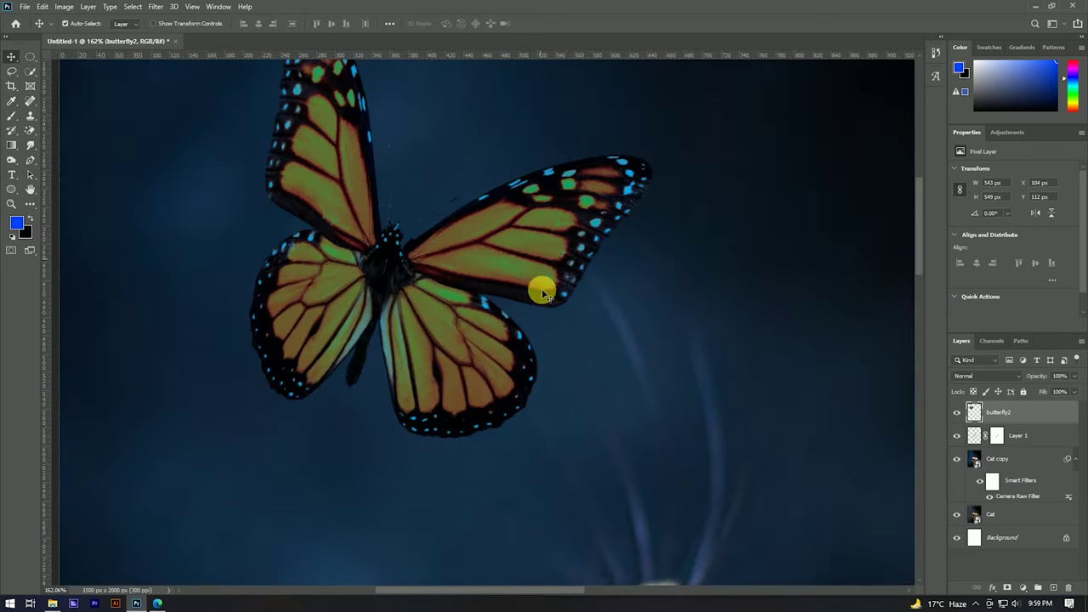
right_click(1031, 414)
click(898, 272)
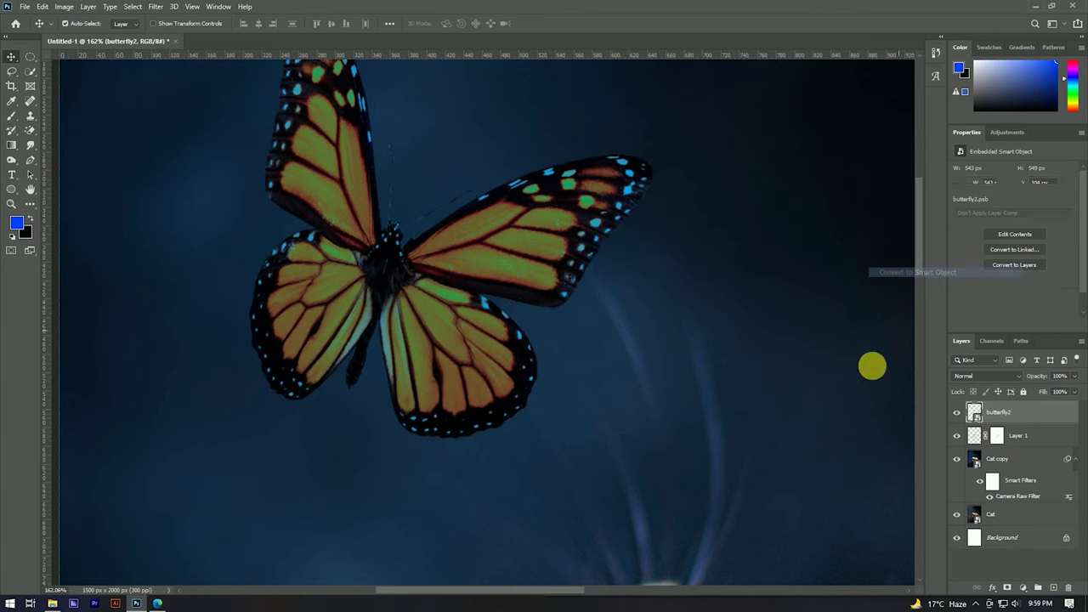
Grade butterfly2 in Camera Raw: slightly cooler, contrast +16, clarity +22, higher saturation, magenta tint
click(153, 7)
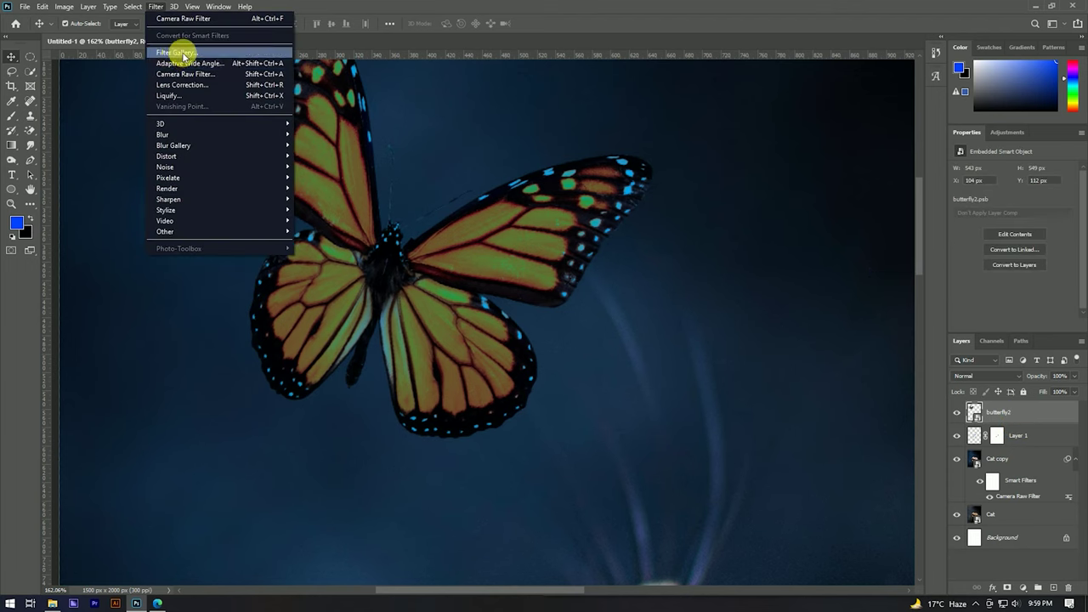
click(193, 75)
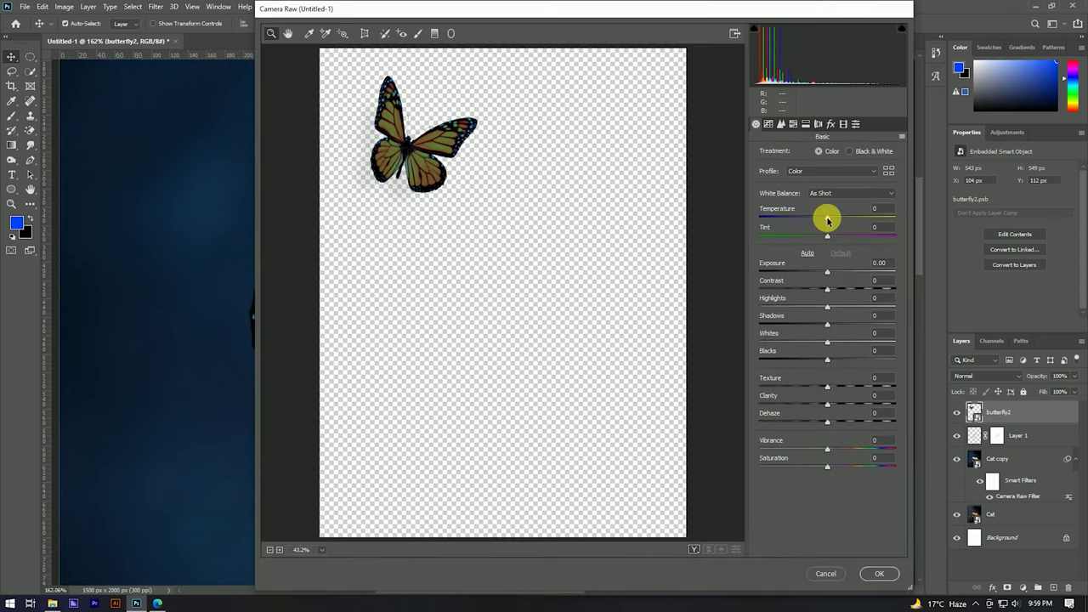
drag(827, 220, 822, 220)
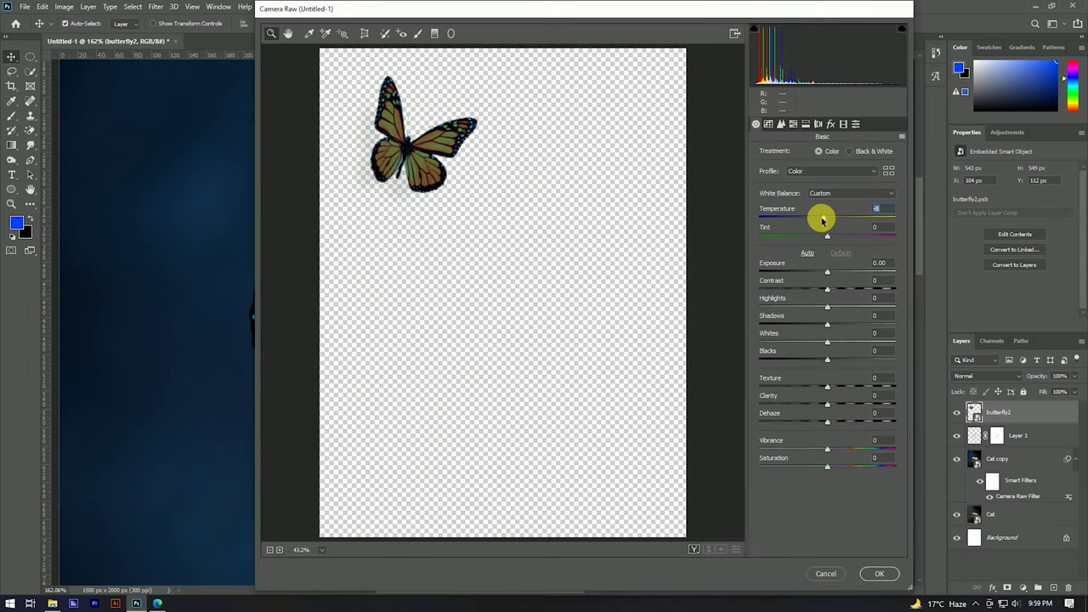
drag(827, 289, 838, 290)
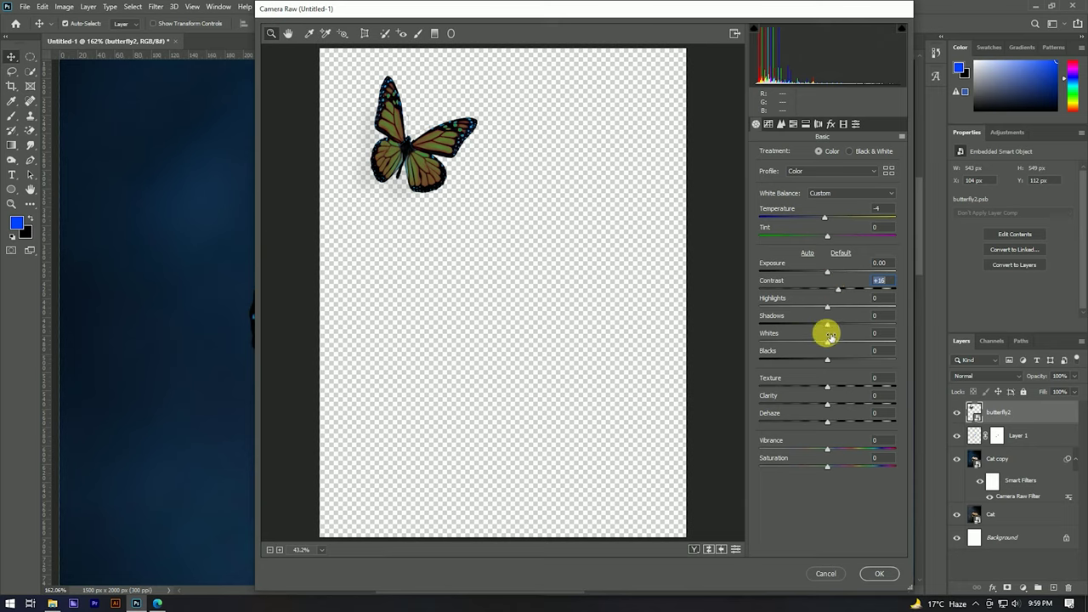
drag(831, 405, 845, 407)
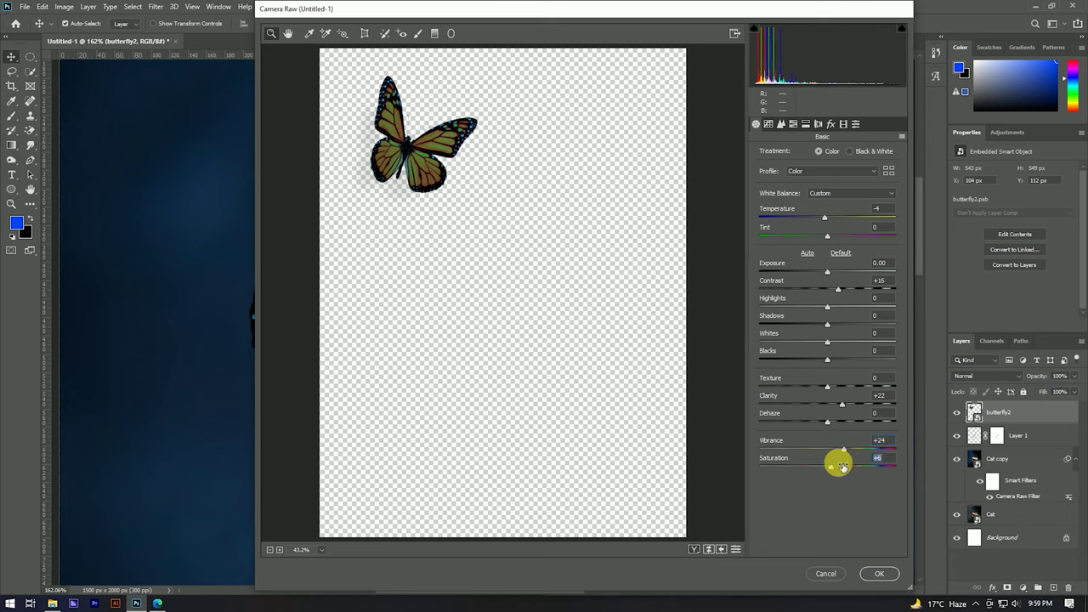
drag(841, 466, 850, 466)
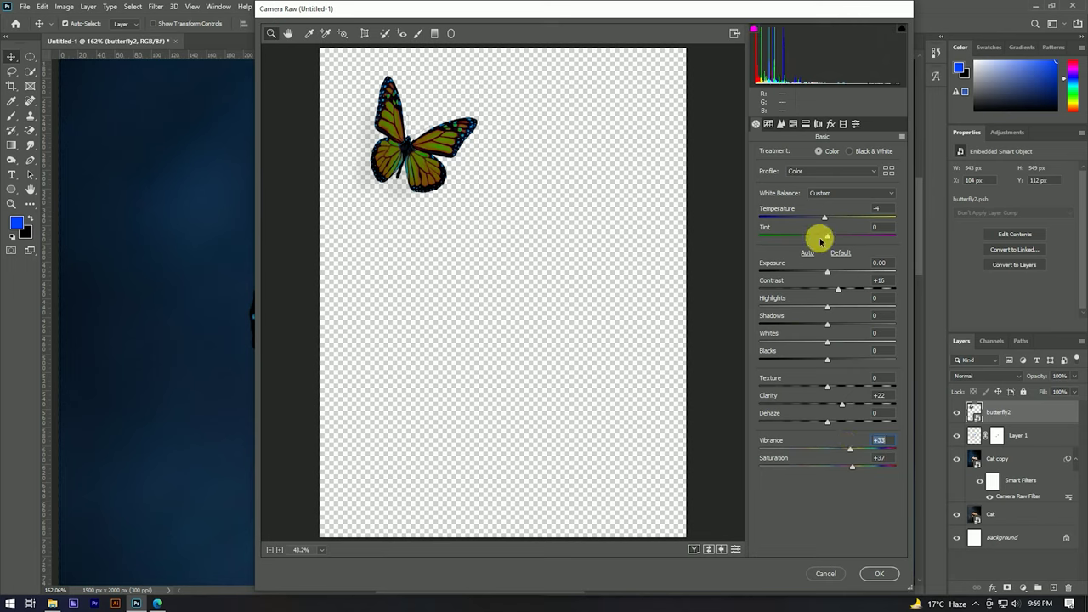
drag(821, 239, 827, 240)
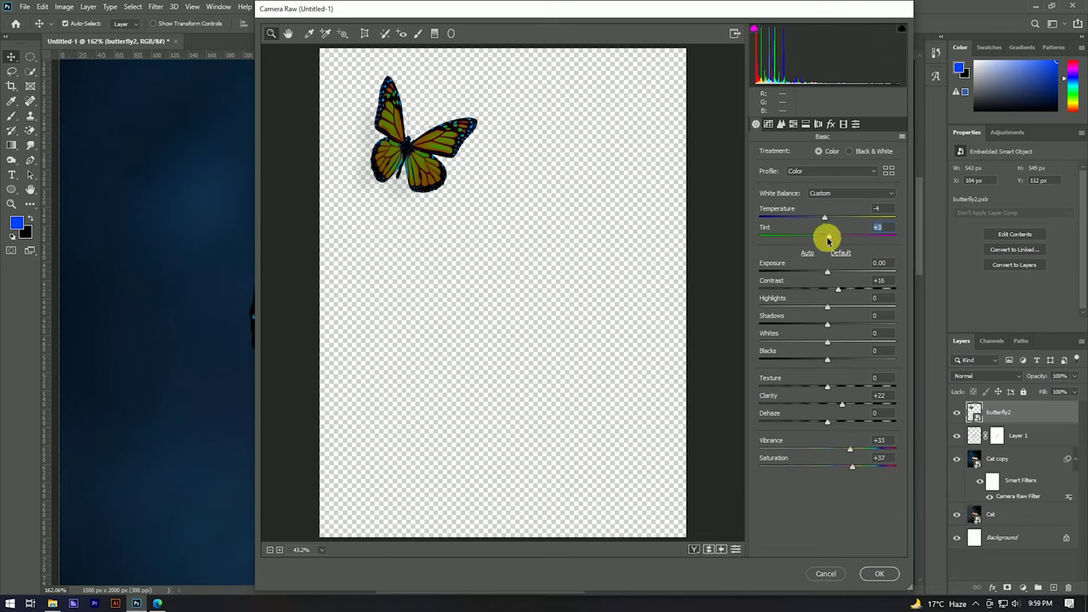
click(881, 573)
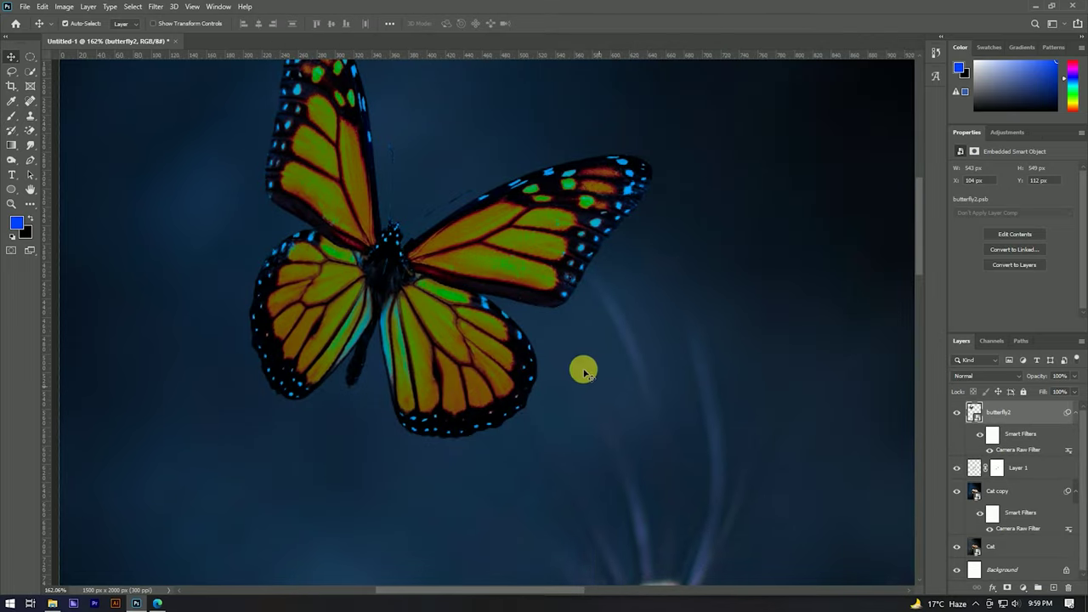
scroll(551, 239, down, 3)
scroll(551, 238, up, 3)
scroll(549, 196, up, 1)
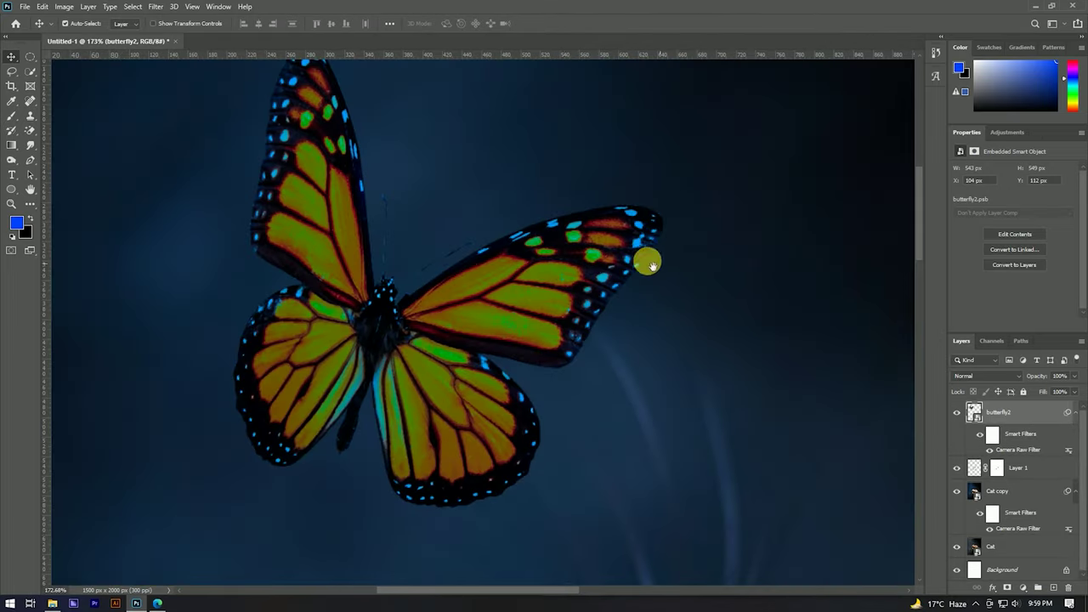
scroll(566, 195, down, 4)
scroll(557, 187, down, 2)
scroll(479, 213, up, 2)
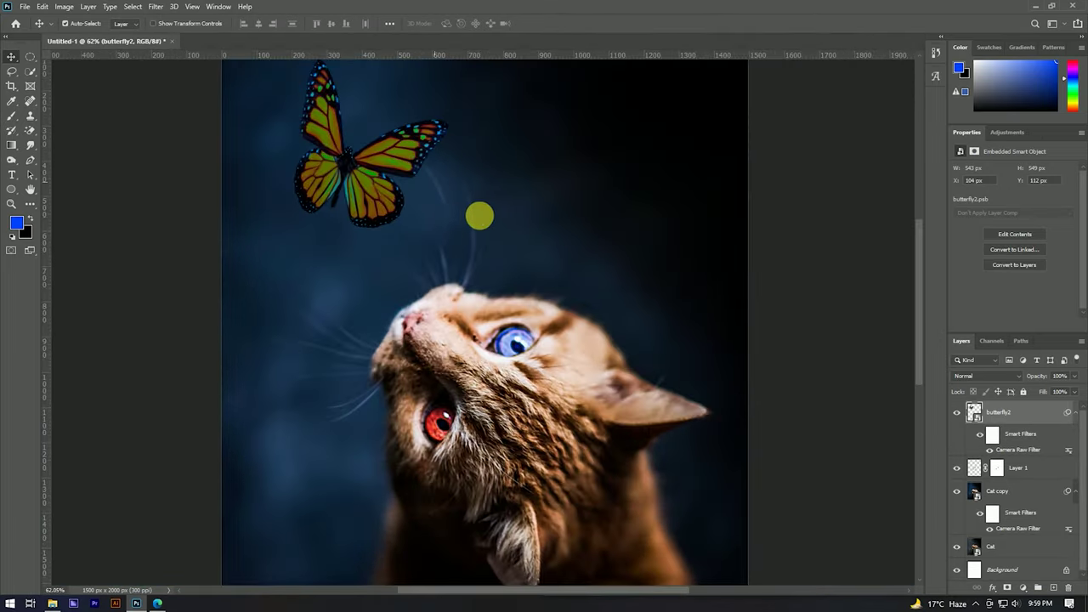
scroll(496, 235, up, 1)
scroll(506, 222, down, 2)
scroll(505, 222, down, 1)
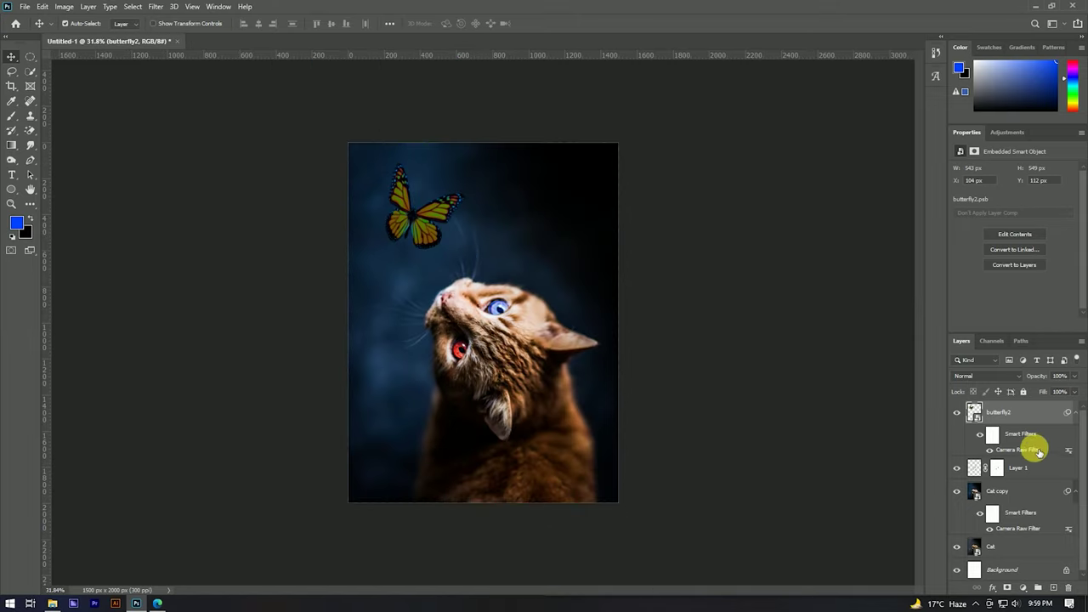
scroll(691, 326, up, 1)
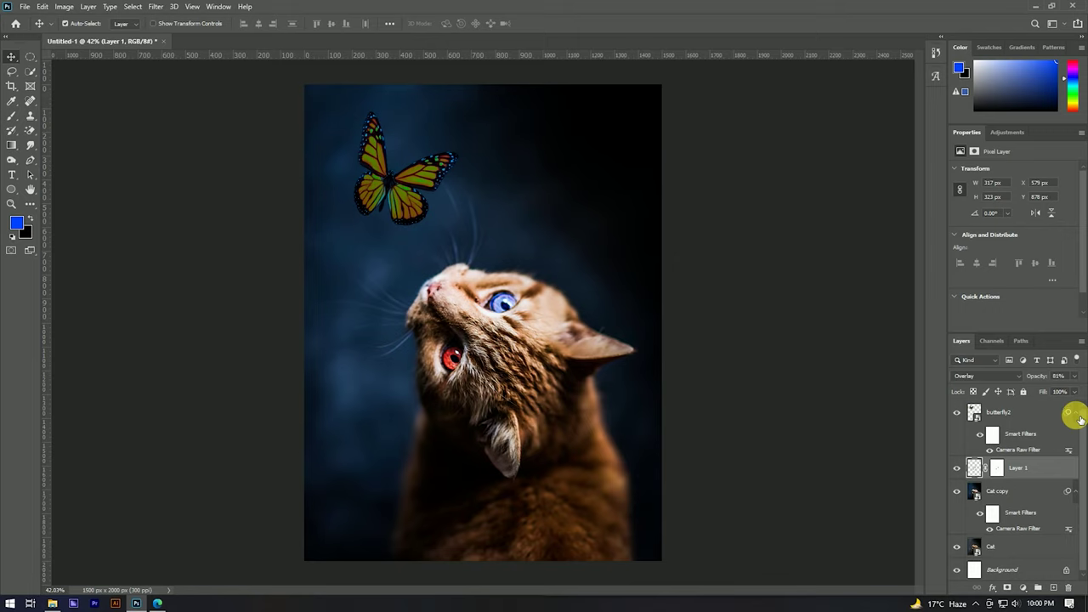
Add new Layer 2 and choose a light blue brush colour
click(1075, 411)
click(1043, 437)
click(1053, 588)
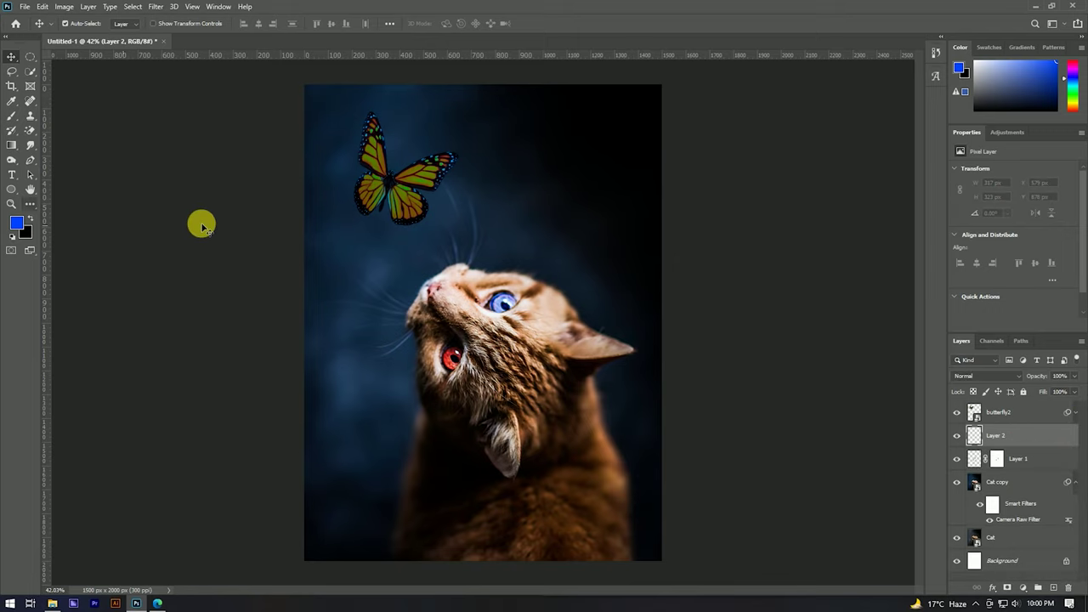
key(b)
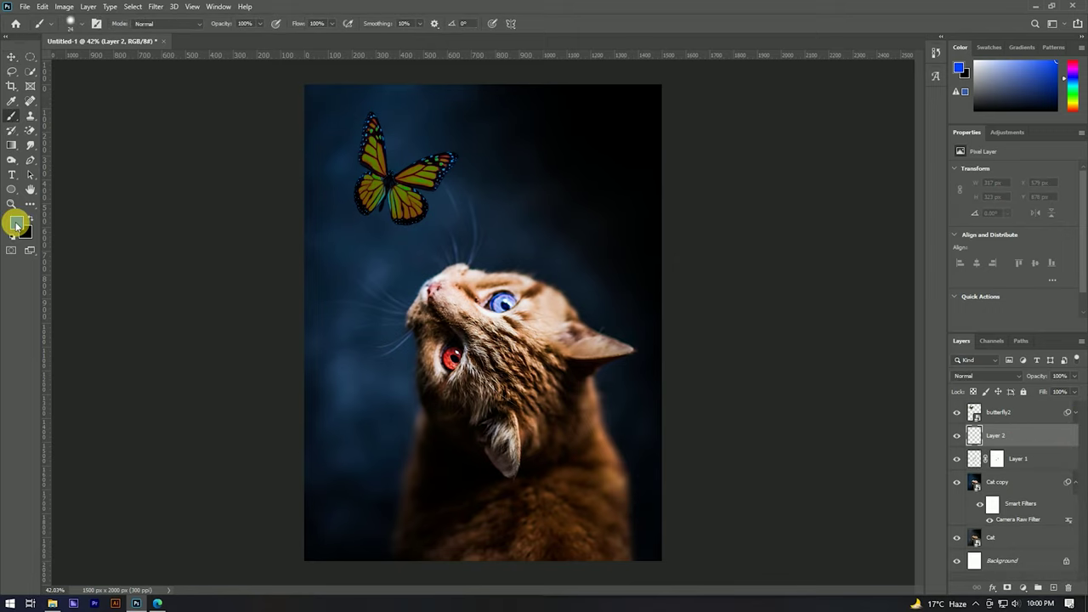
click(16, 222)
drag(862, 269, 862, 274)
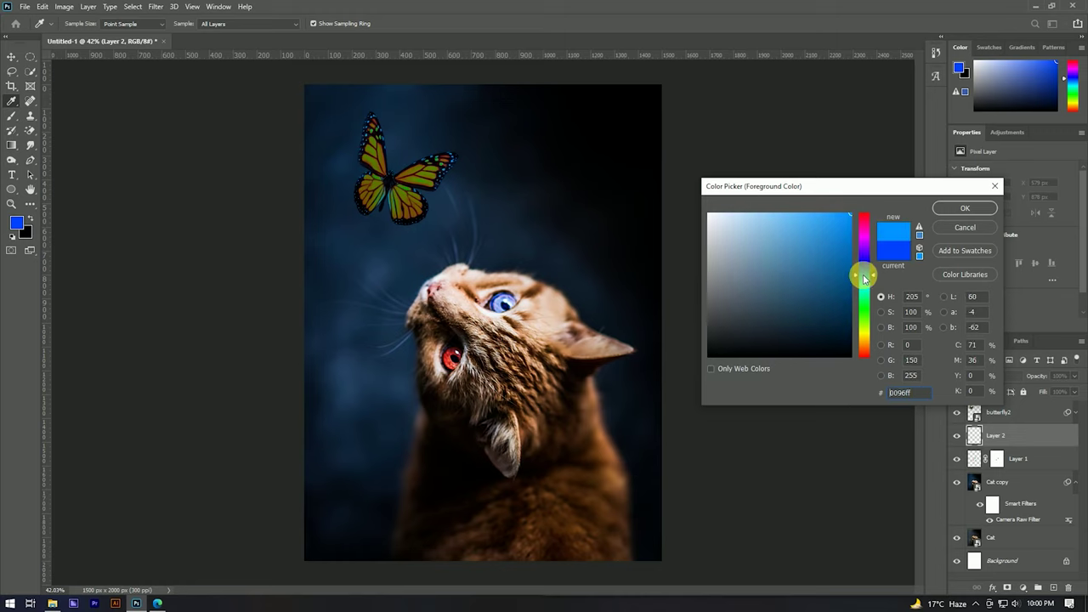
click(965, 208)
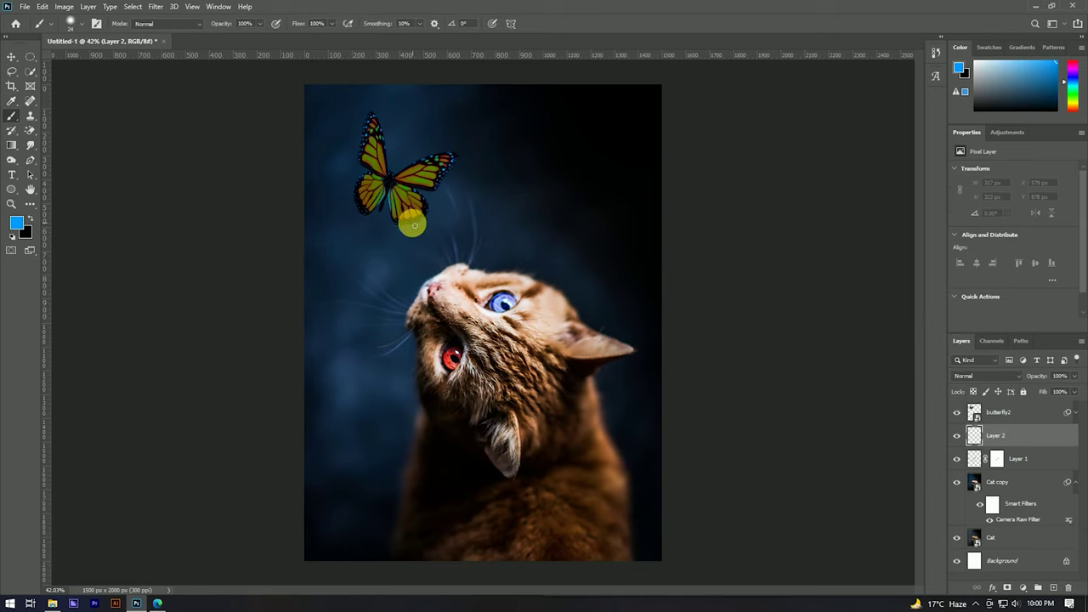
Paint a soft light-blue glow around the butterfly with a very large soft brush
drag(413, 218, 438, 229)
scroll(438, 230, up, 1)
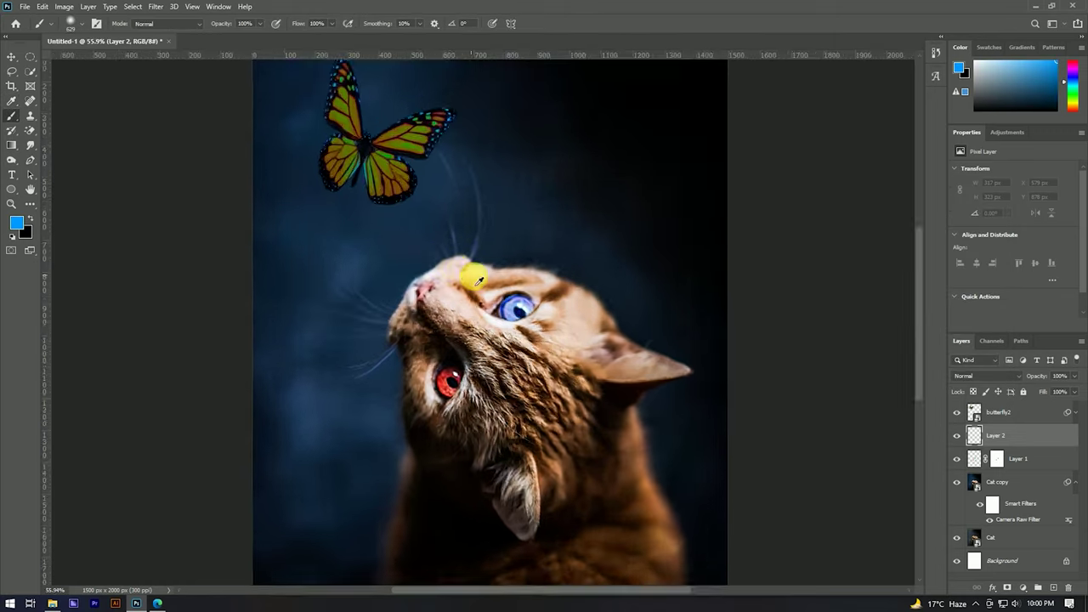
scroll(438, 229, down, 4)
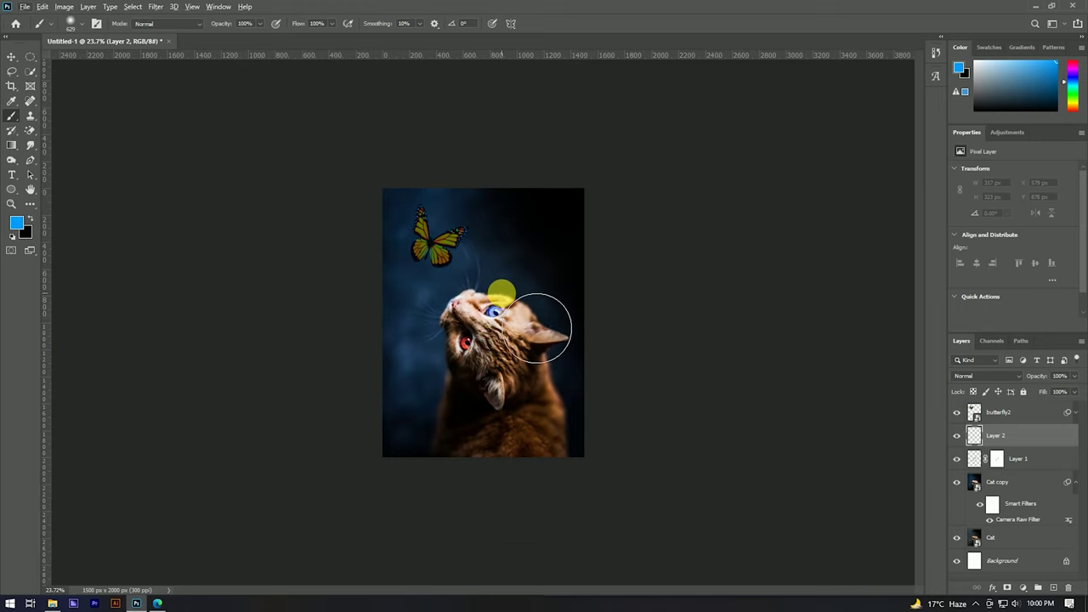
scroll(483, 315, up, 3)
drag(400, 238, 413, 247)
click(408, 238)
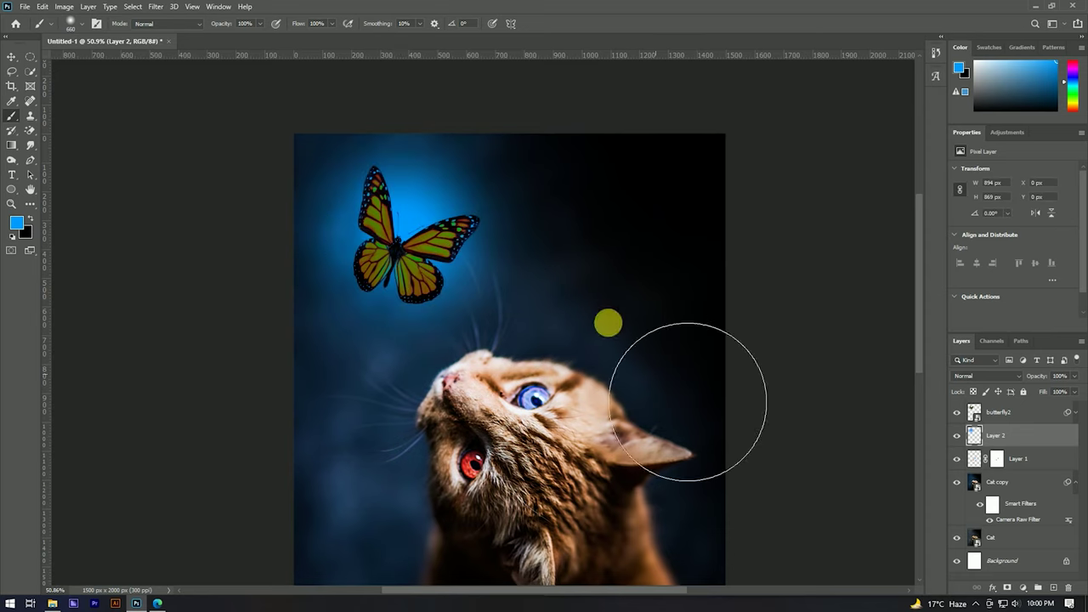
Set Layer 2's blend mode to Soft Light and add empty Layer 3 on top
click(990, 377)
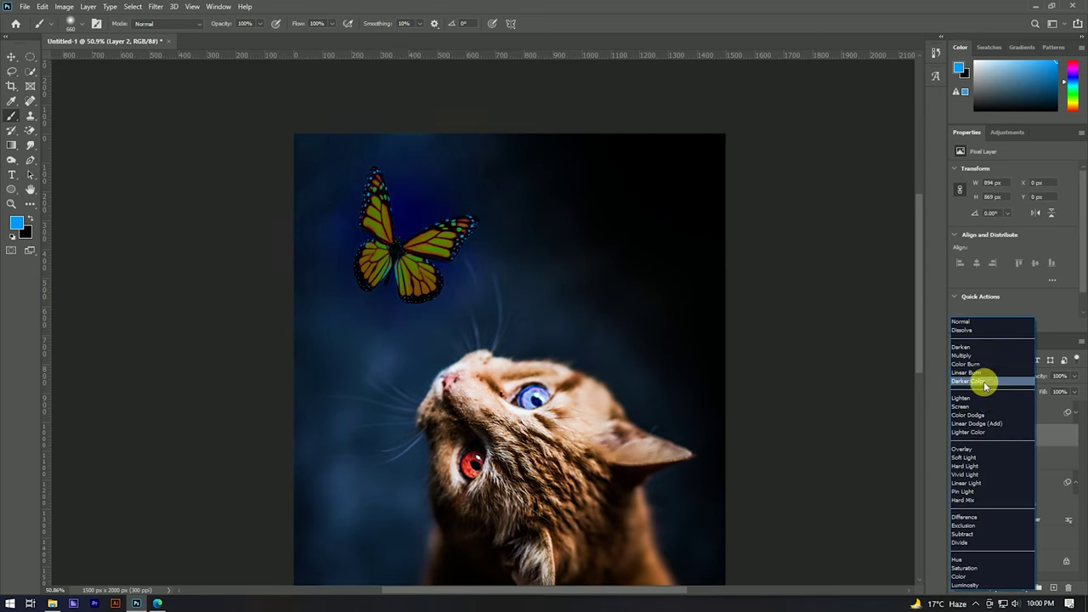
click(964, 457)
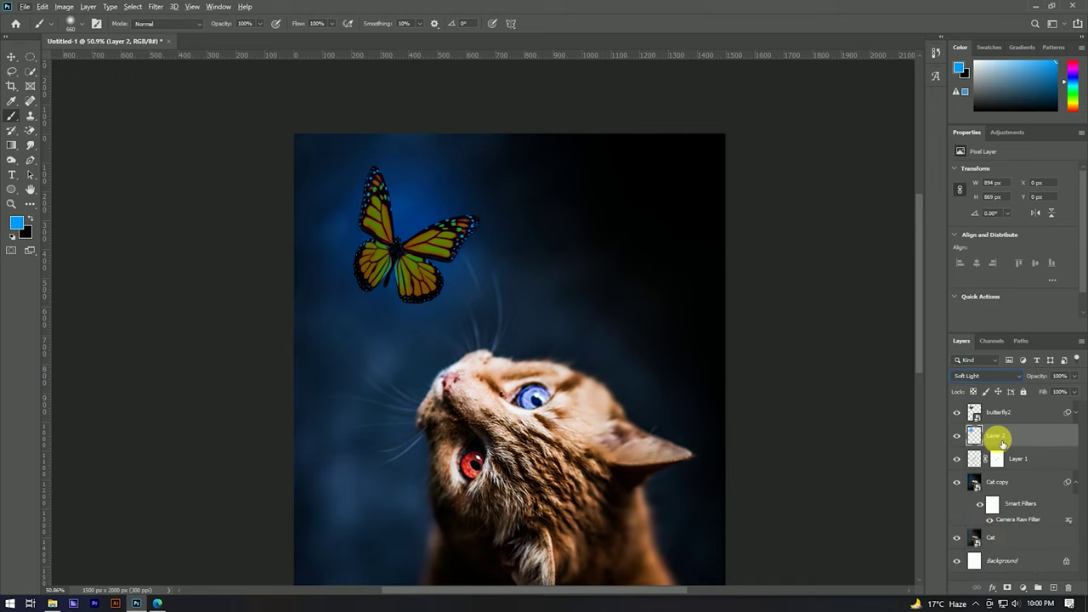
click(1020, 412)
click(1052, 587)
scroll(417, 284, down, 3)
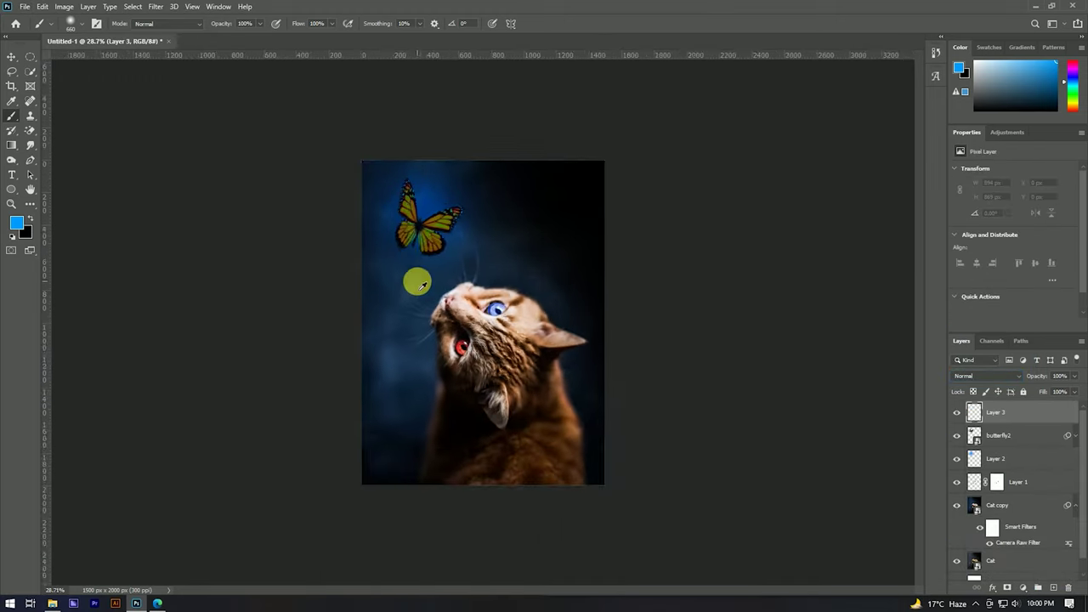
Paint a red glow along the upper-right edge with a very large brush
scroll(464, 153, down, 1)
click(16, 223)
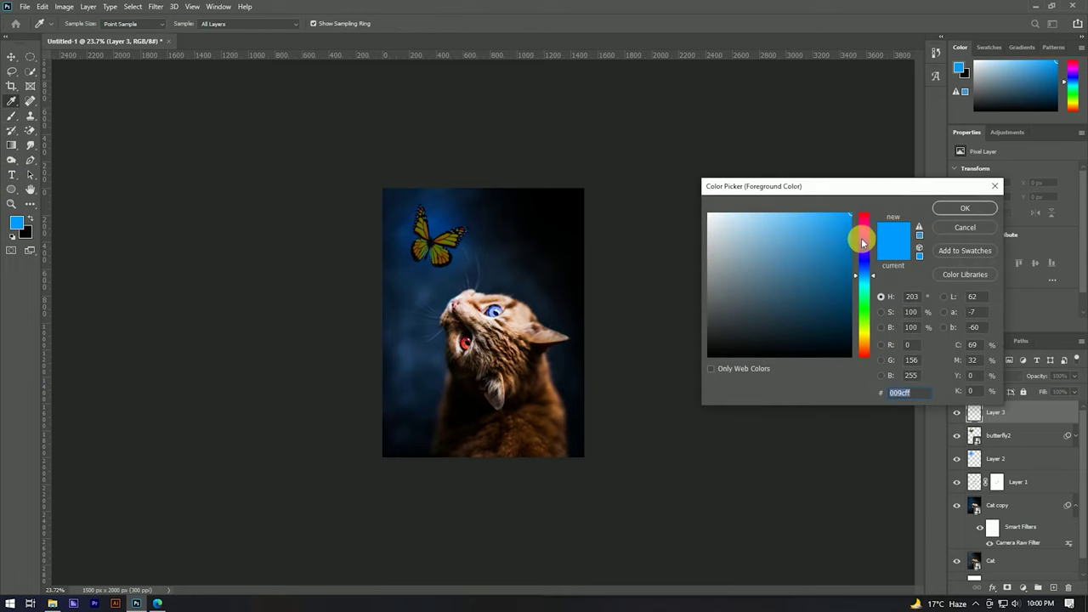
drag(863, 243, 863, 221)
click(965, 208)
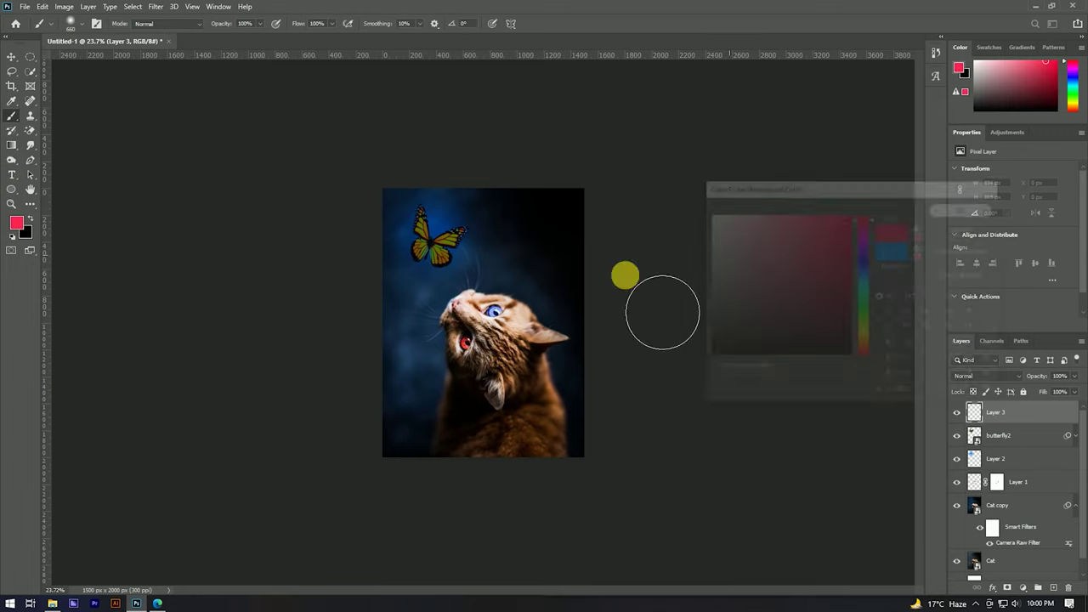
key(b)
drag(624, 274, 683, 288)
click(633, 251)
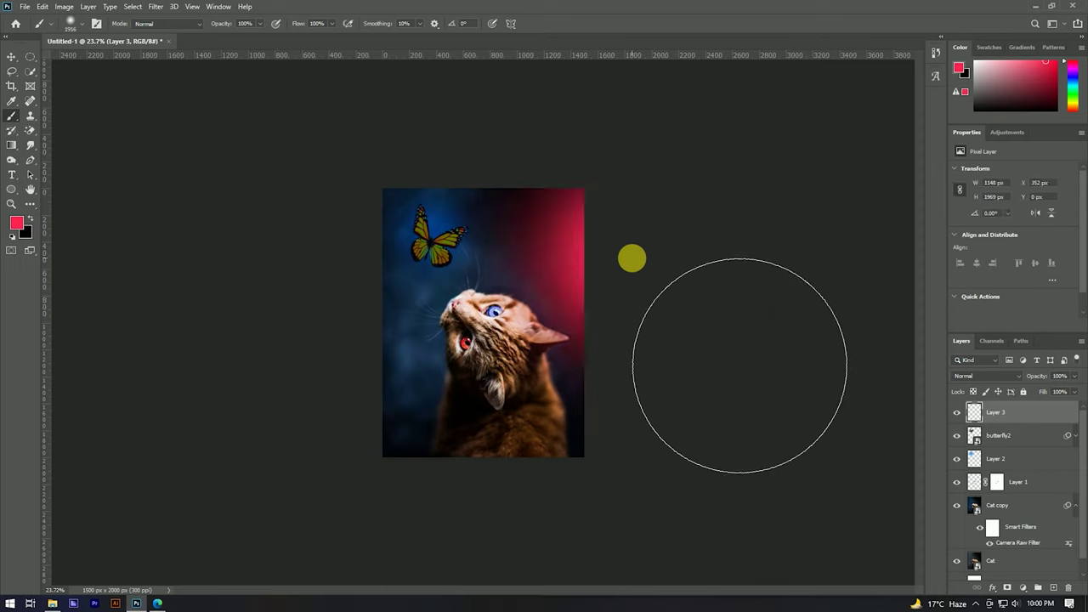
key(ctrl+z)
click(639, 253)
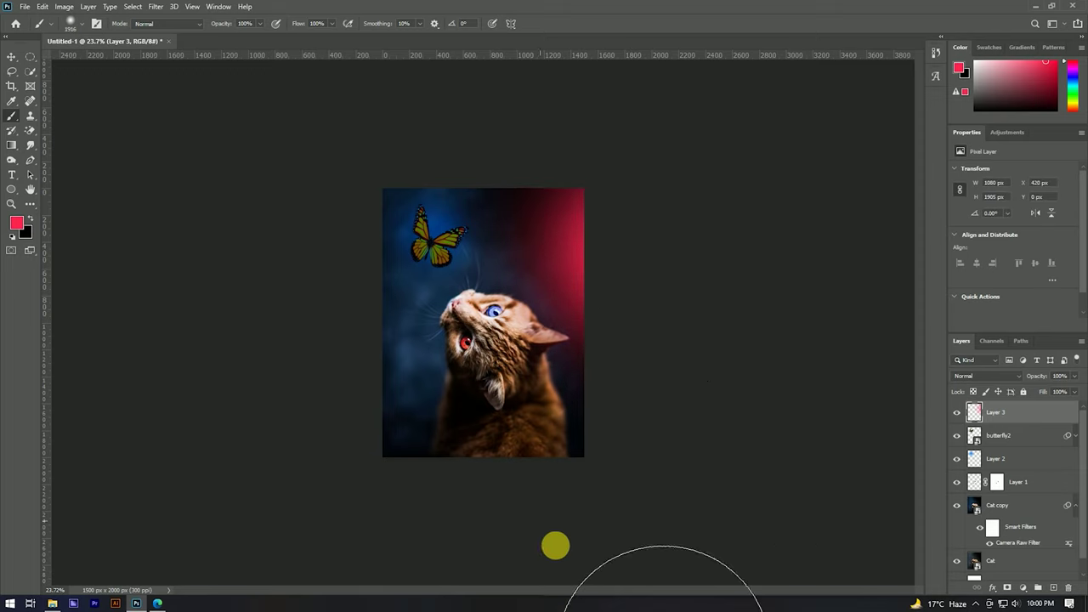
Paint a fully saturated cyan glow at the lower left
click(17, 222)
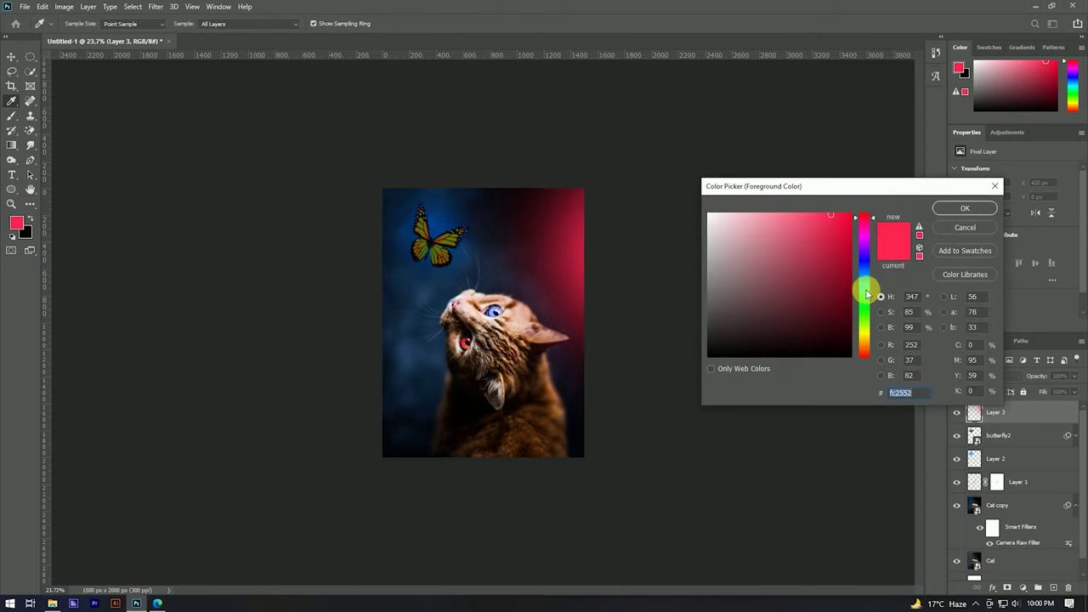
drag(867, 280, 867, 287)
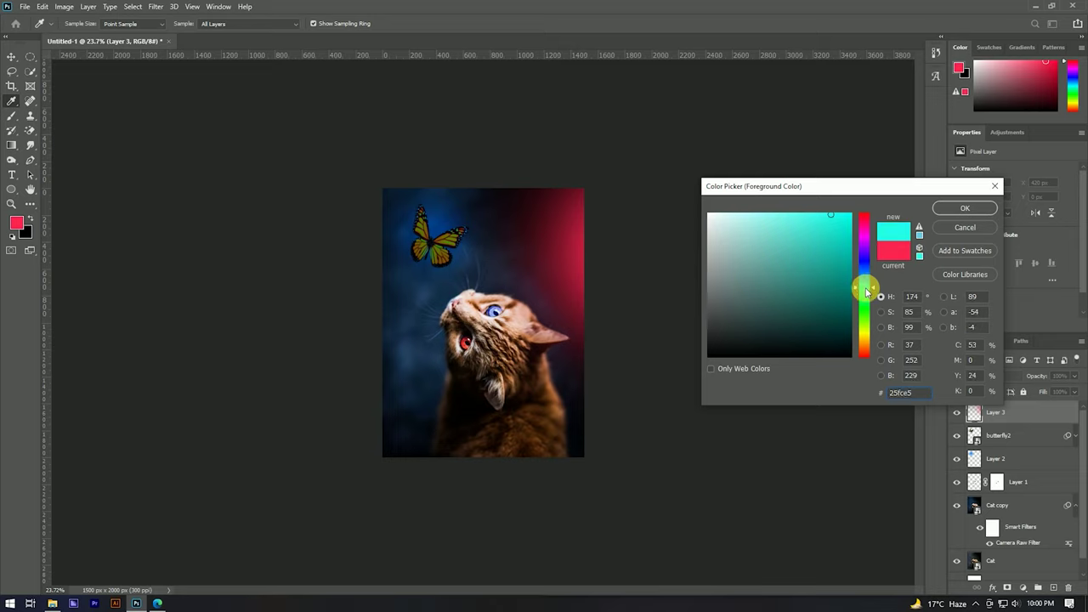
click(855, 214)
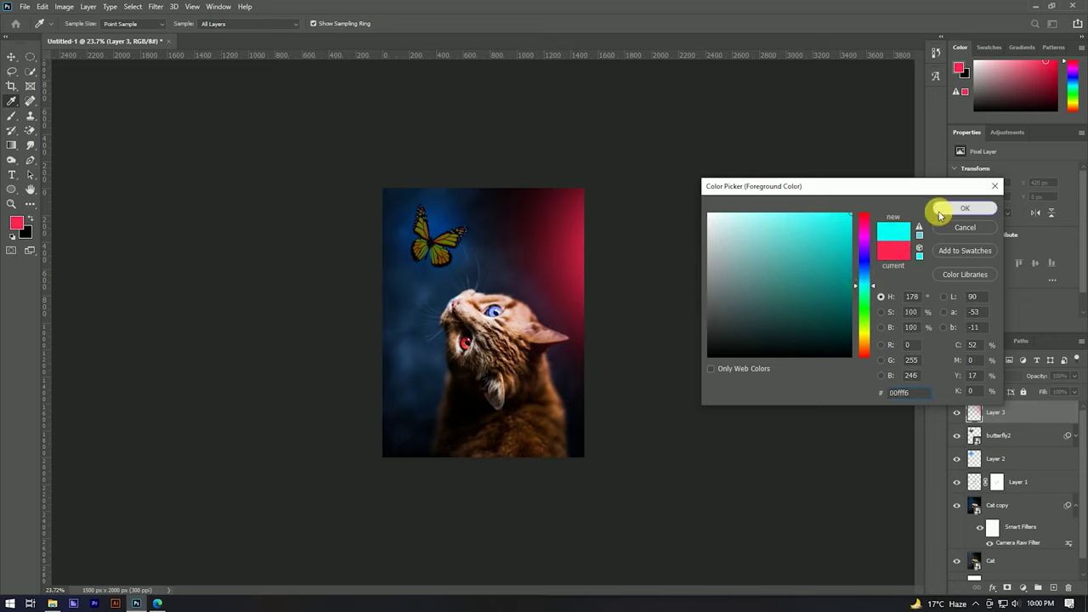
click(940, 215)
drag(317, 408, 311, 437)
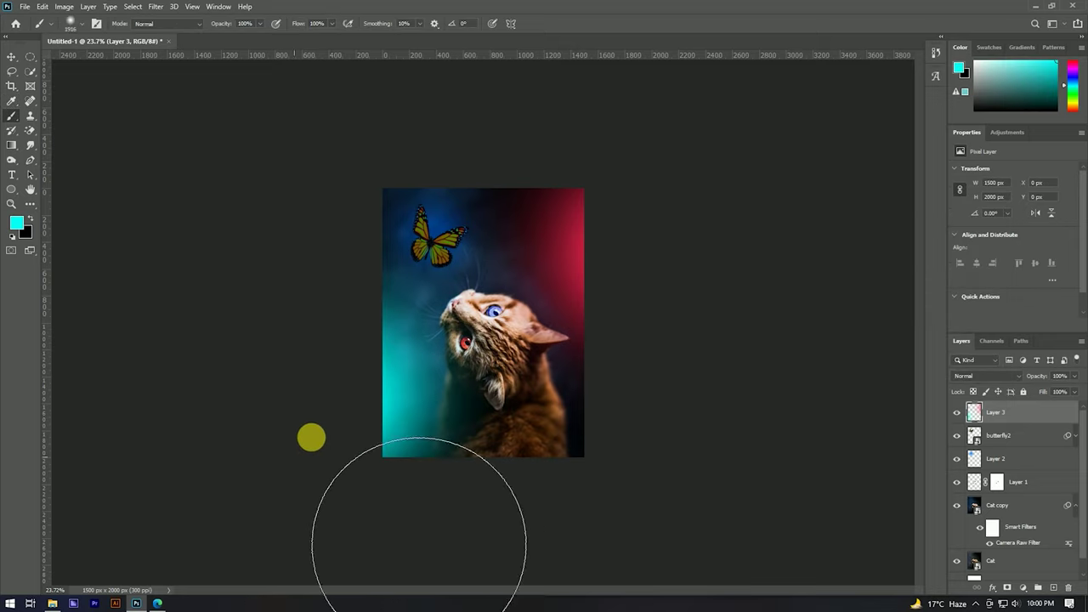
Adjust Layer 3's opacity and set its blend mode to Soft Light
click(11, 57)
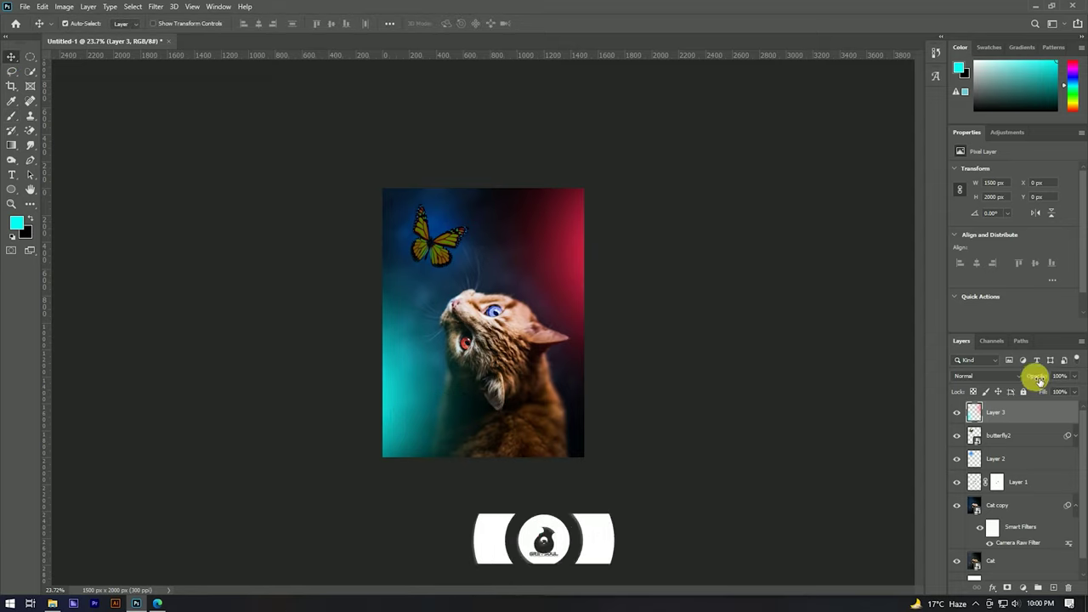
drag(1024, 376, 1033, 379)
click(986, 375)
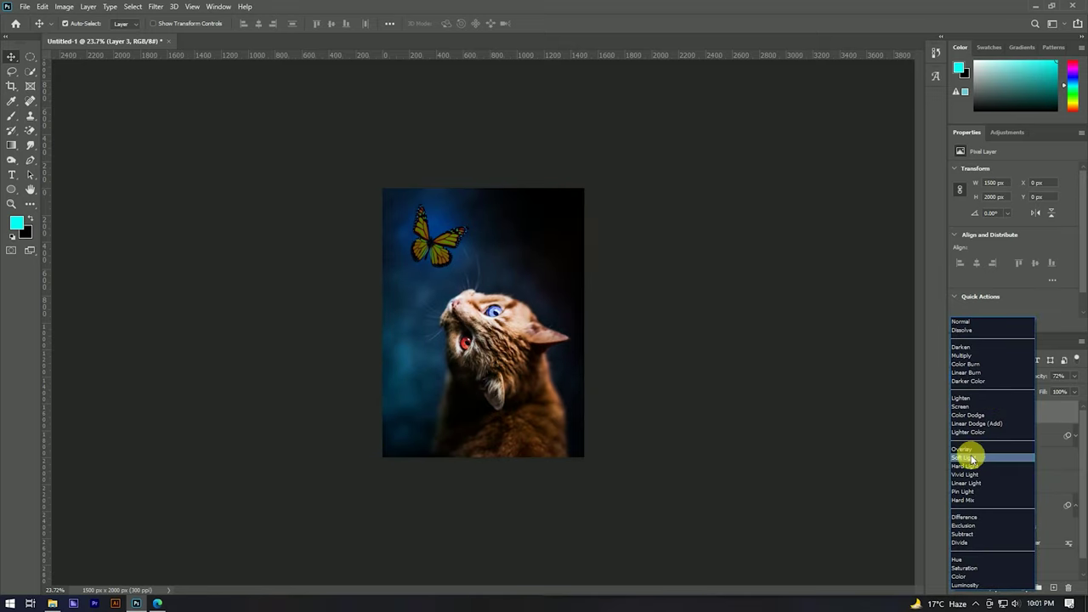
click(968, 457)
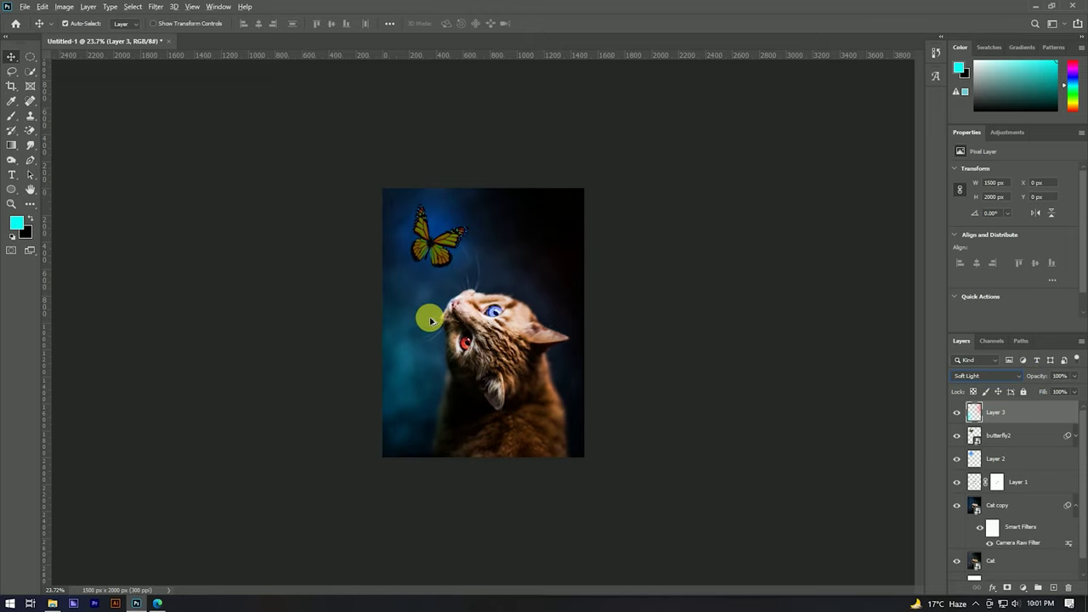
key(ctrl+z)
key(ctrl+shift+z)
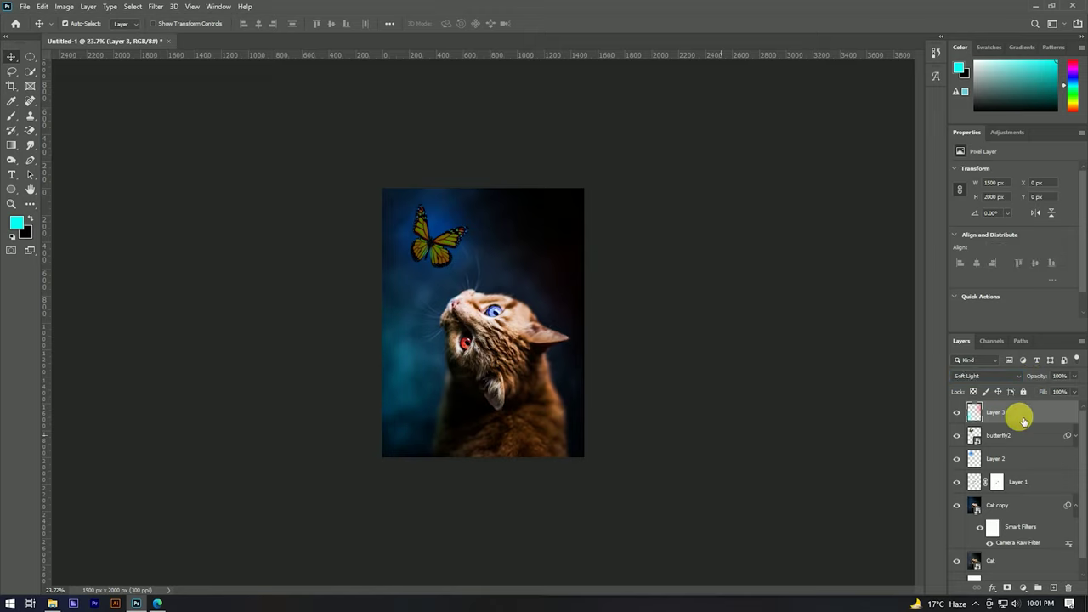
Duplicate Layer 3 to create Layer 3 copy
right_click(1022, 421)
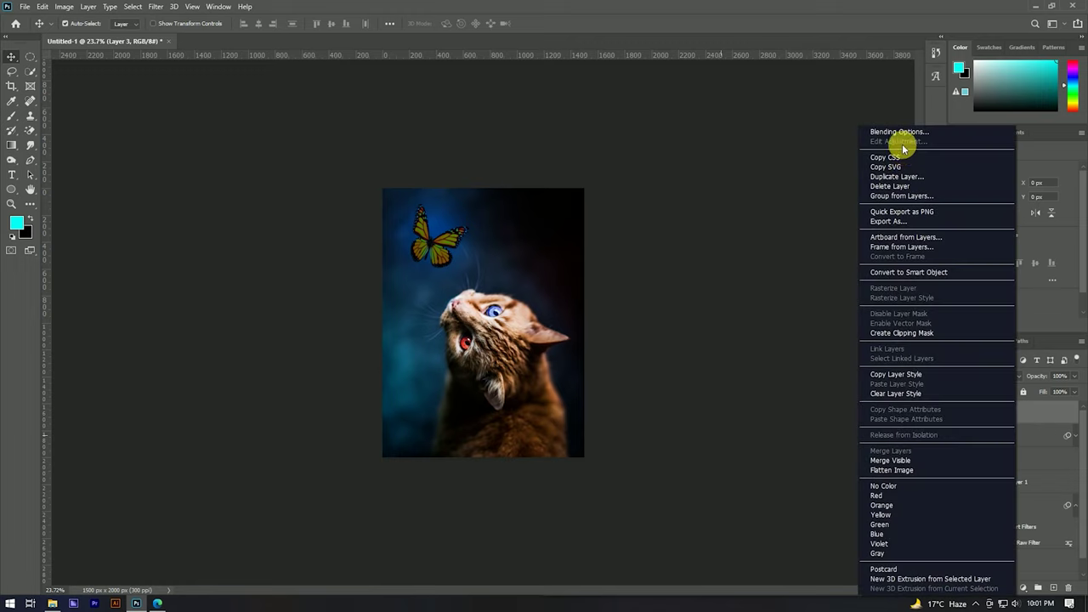
click(895, 180)
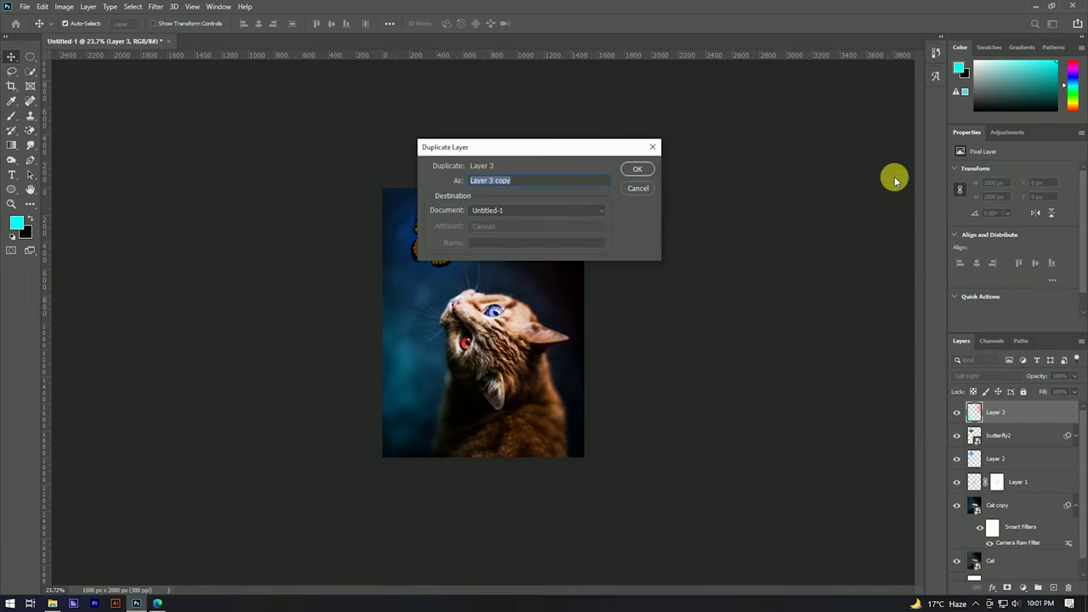
click(638, 171)
scroll(573, 294, up, 3)
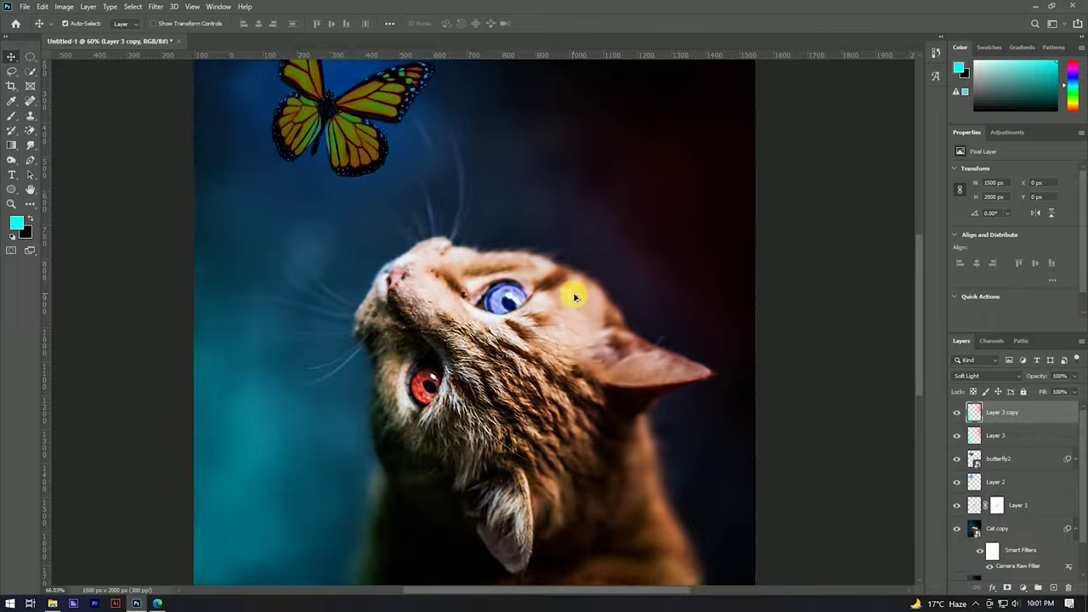
scroll(573, 292, down, 2)
scroll(564, 311, down, 1)
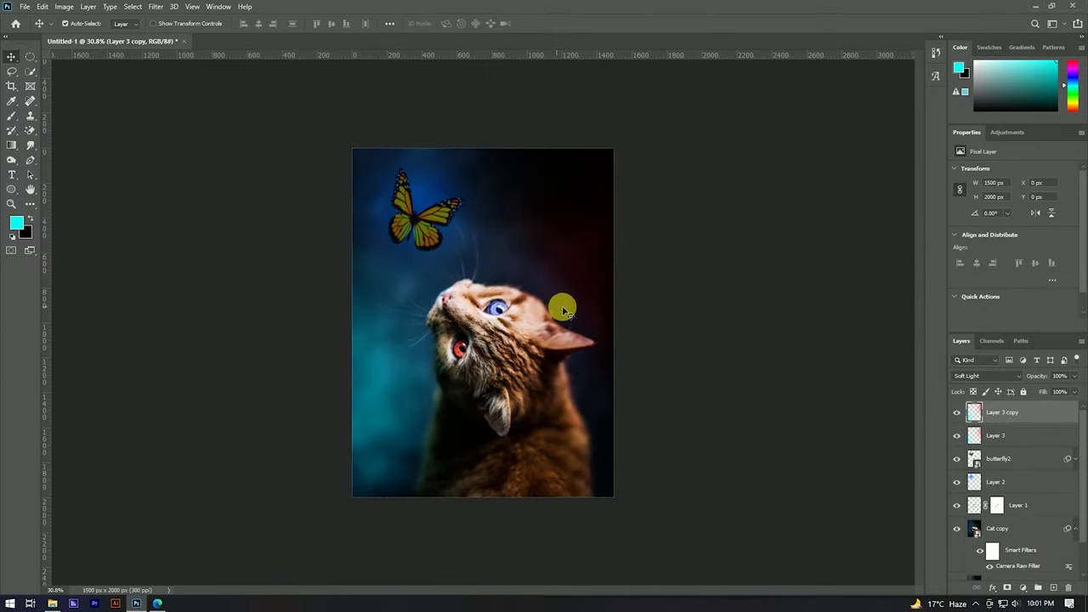
Duplicate Layer 3 copy into Layer 3 copy 2 and add empty Layer 4 on top
right_click(1048, 417)
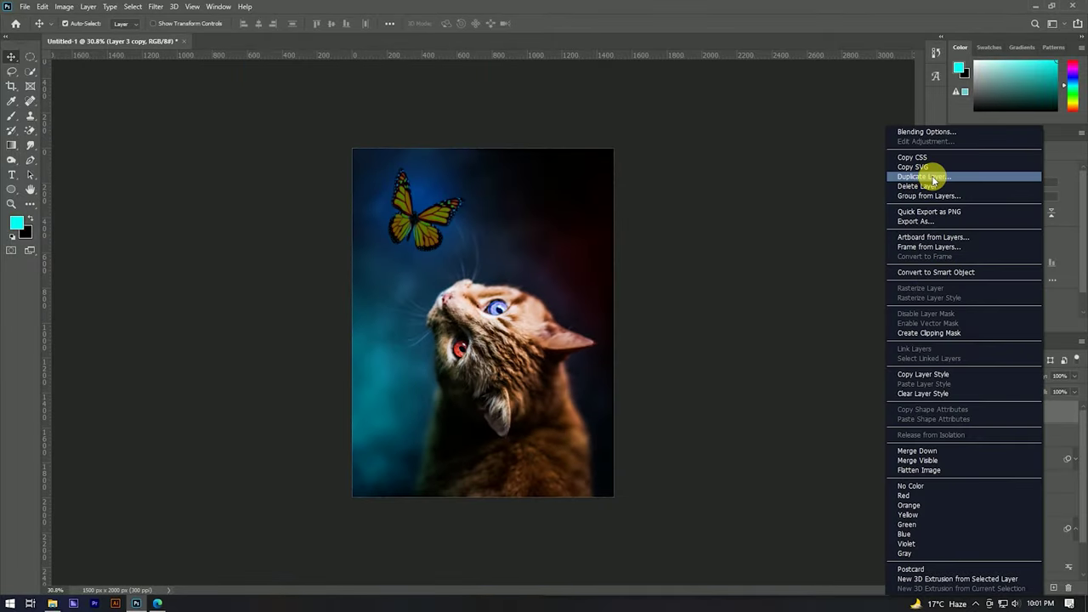
click(932, 176)
click(645, 169)
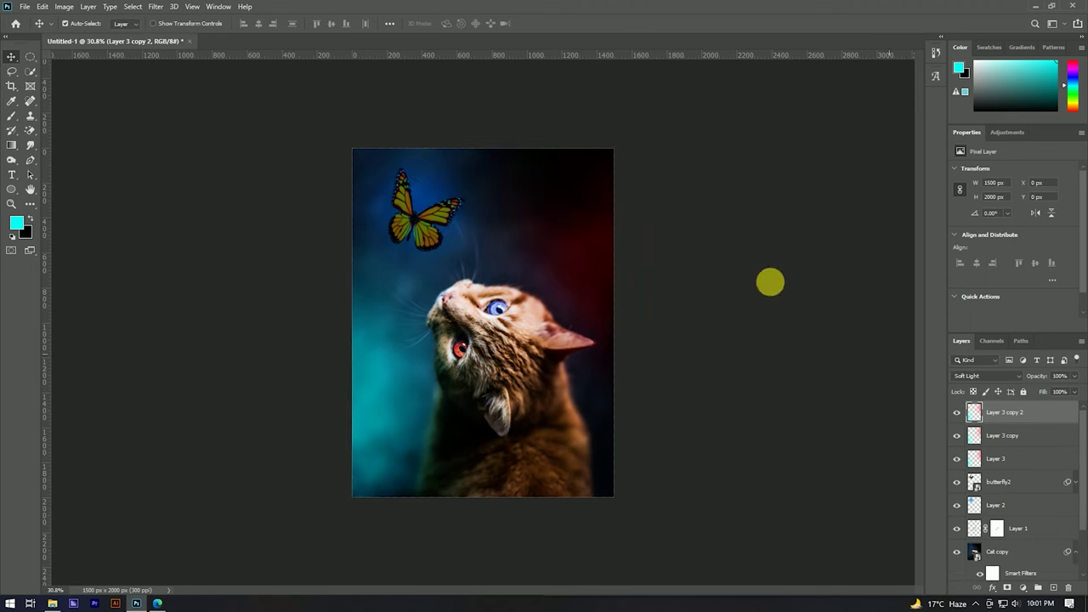
scroll(770, 283, down, 2)
scroll(648, 236, up, 3)
scroll(535, 243, down, 2)
scroll(595, 240, up, 4)
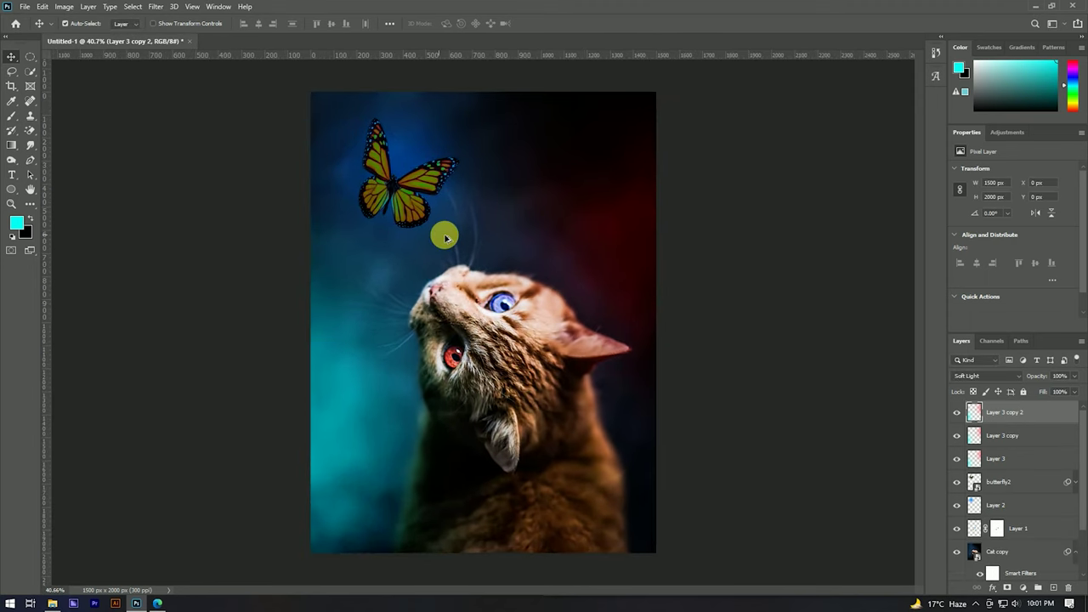
click(1053, 587)
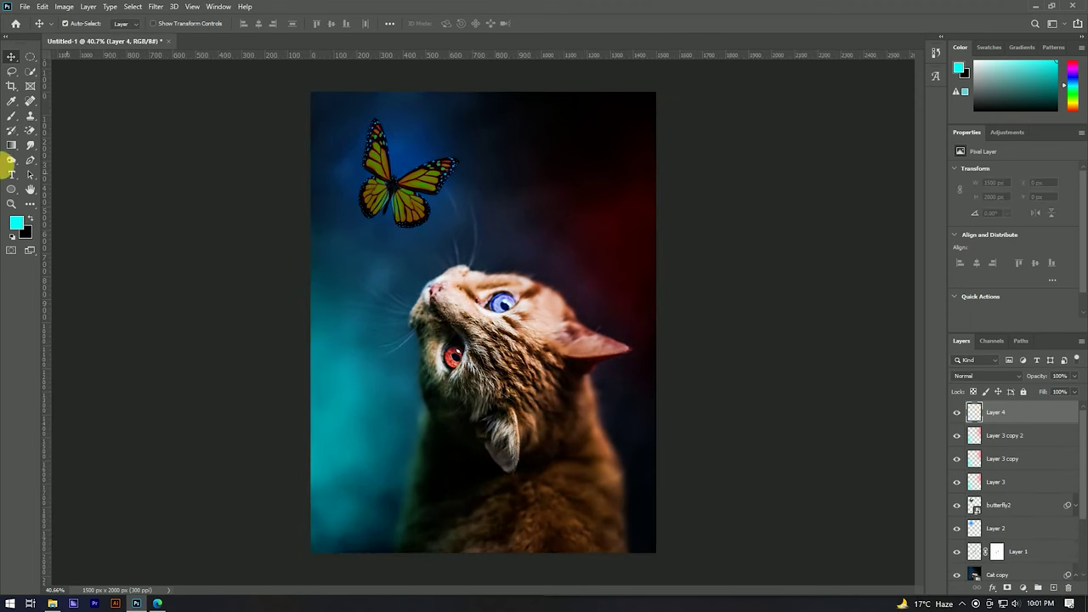
Set the foreground colour to a warm yellow
click(17, 223)
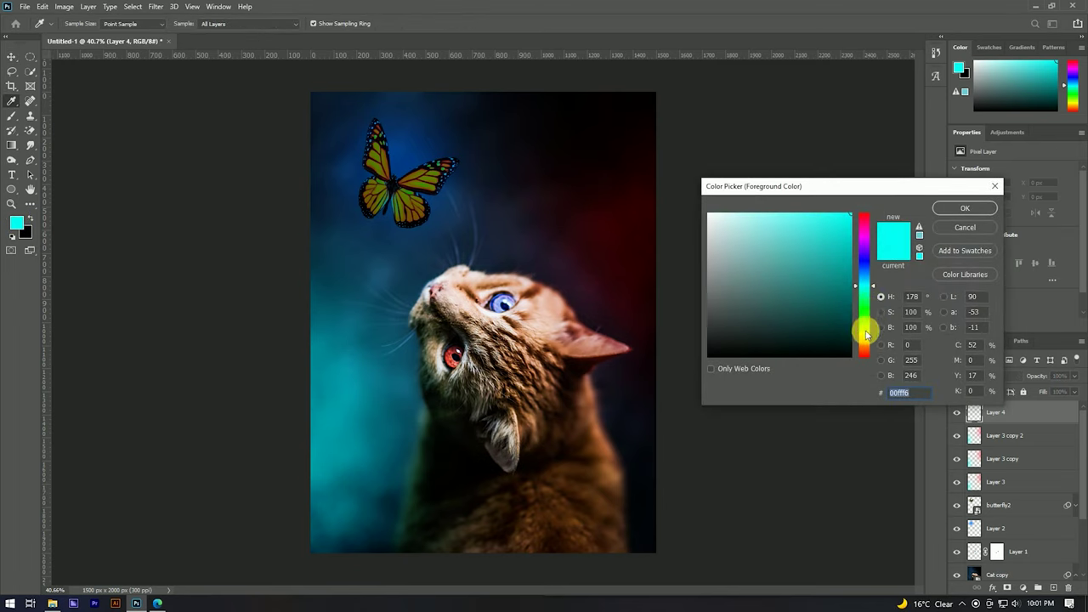
click(866, 332)
drag(820, 252, 853, 215)
drag(867, 343, 865, 334)
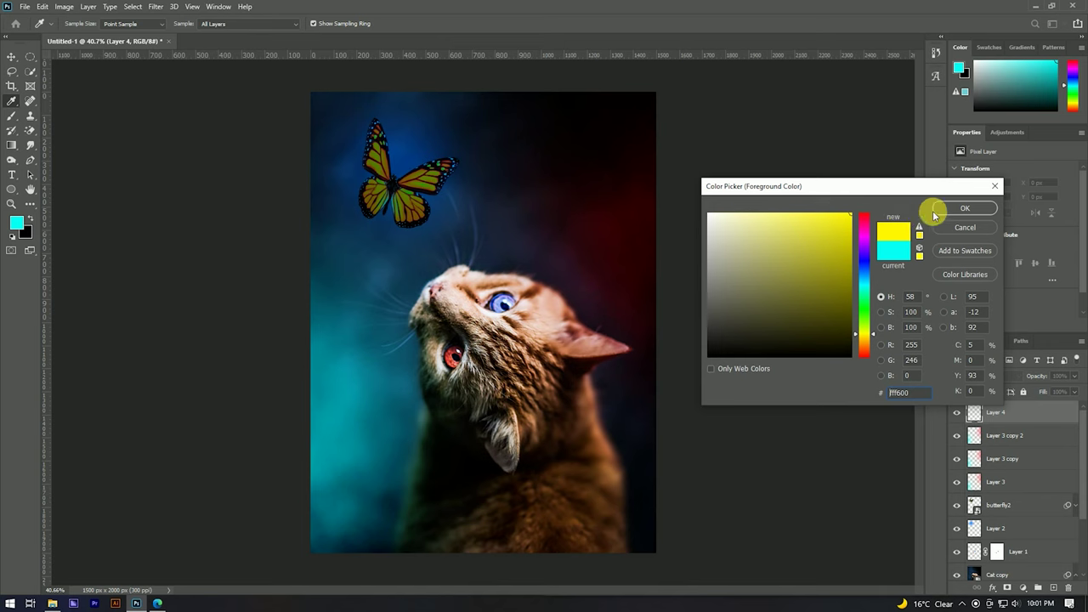
click(943, 209)
Brush a soft yellow dab over the butterfly on Layer 4
key(v)
key(b)
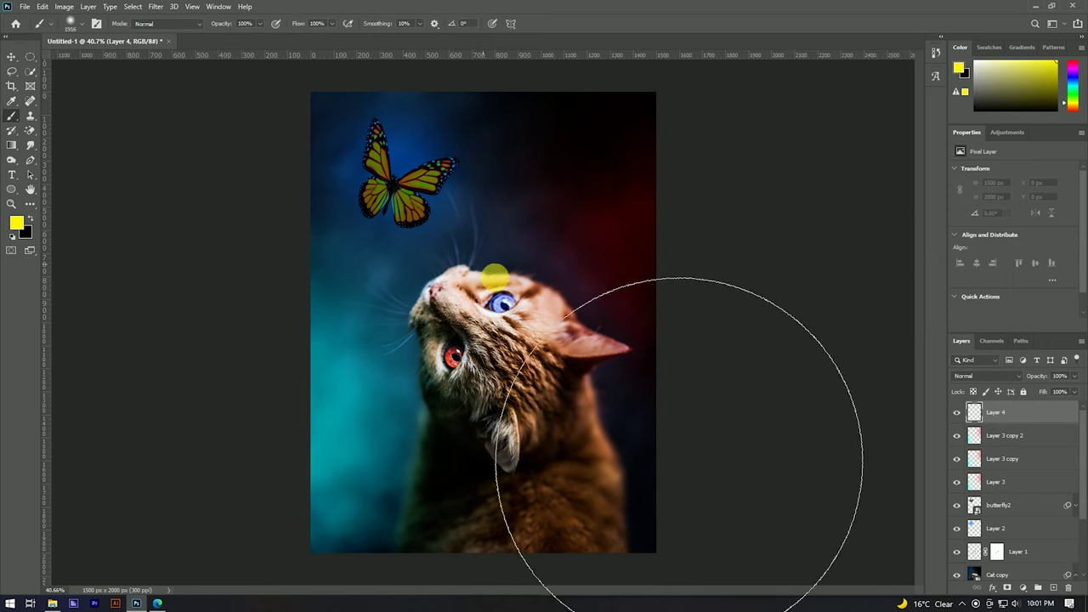
scroll(377, 177, up, 1)
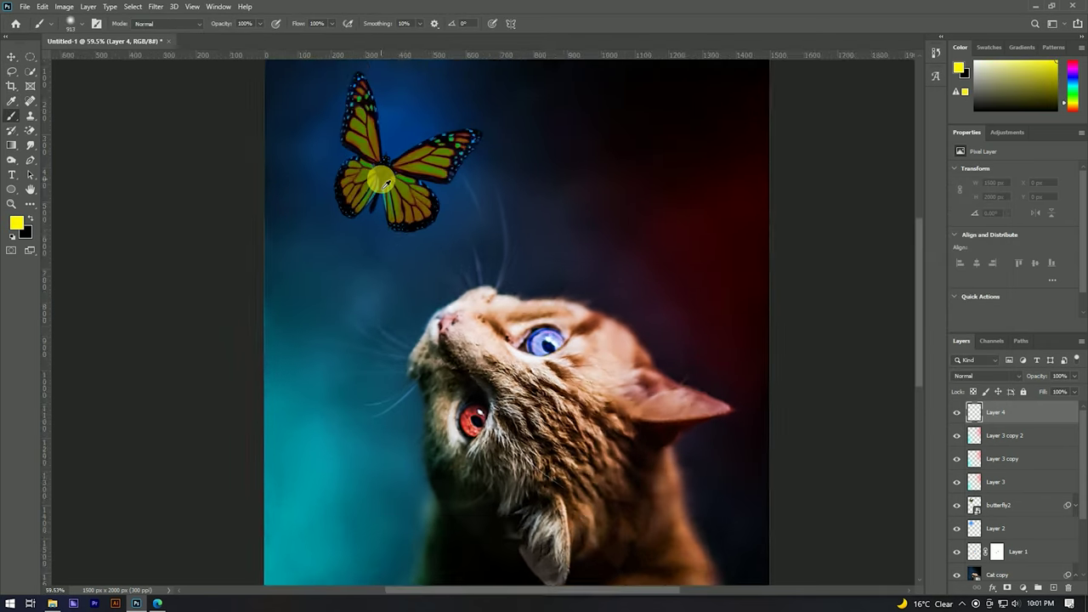
scroll(381, 212, up, 1)
scroll(447, 287, up, 1)
click(459, 209)
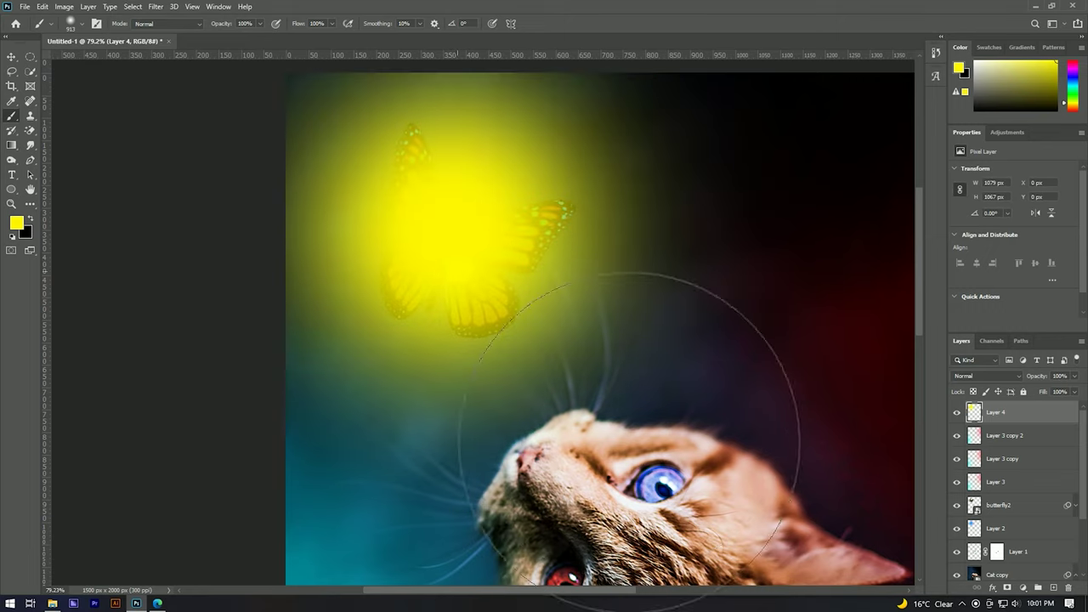
scroll(465, 274, down, 2)
Blend Layer 4 as Soft Light, move it above butterfly2 and clip it there
click(991, 377)
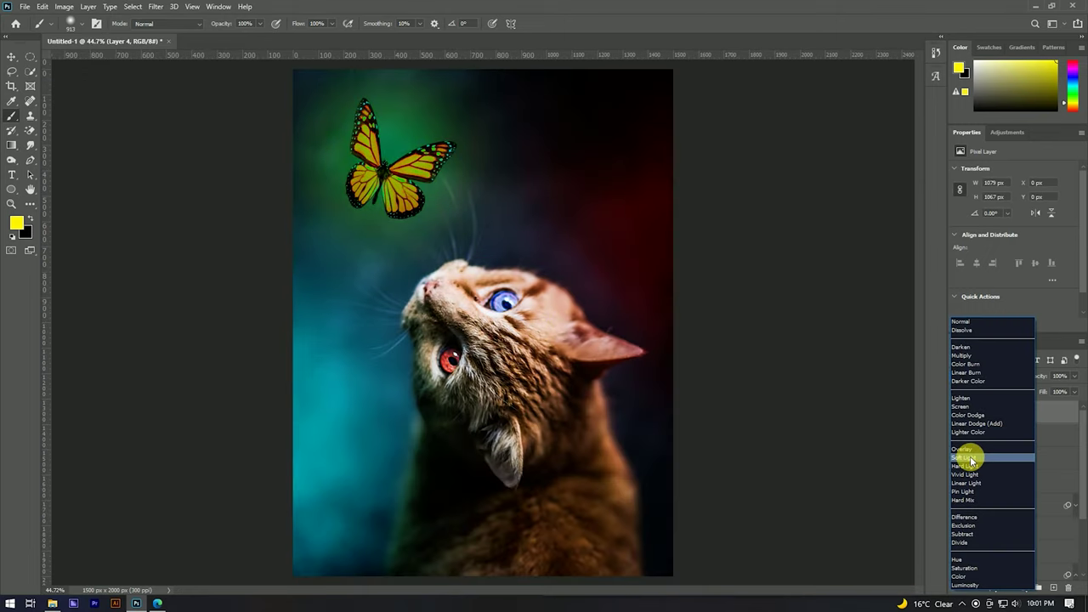
click(971, 459)
drag(997, 414, 1010, 496)
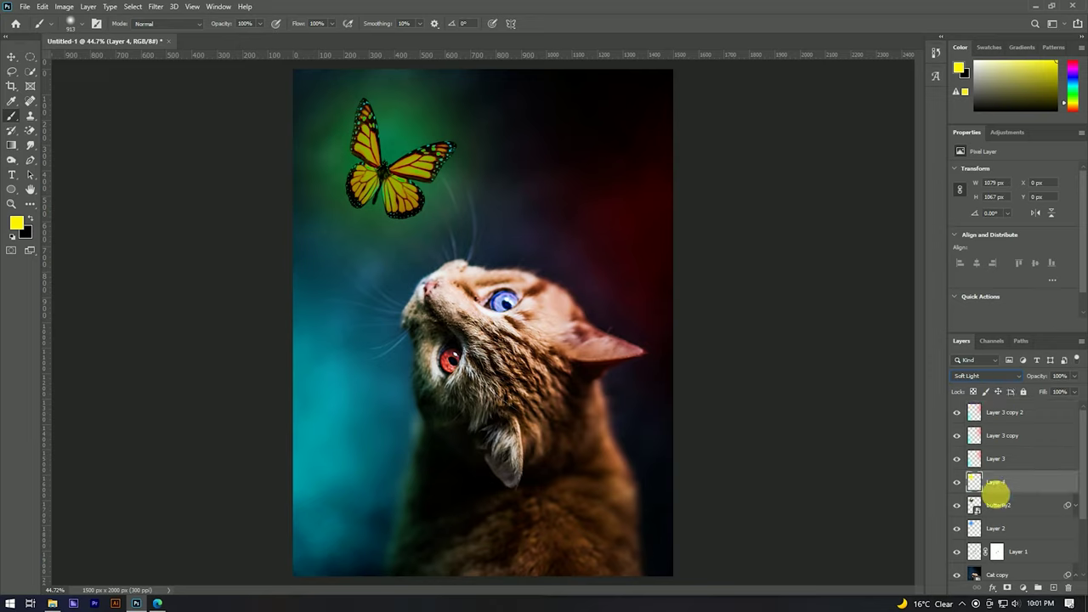
alt+click(1017, 494)
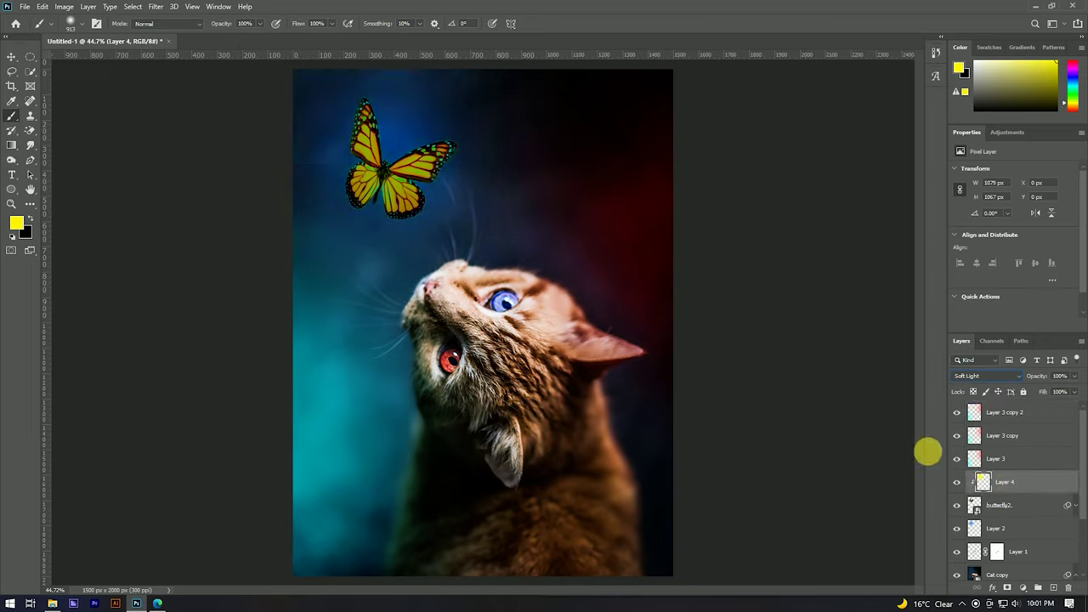
Lower Layer 4's opacity to 60%
click(11, 56)
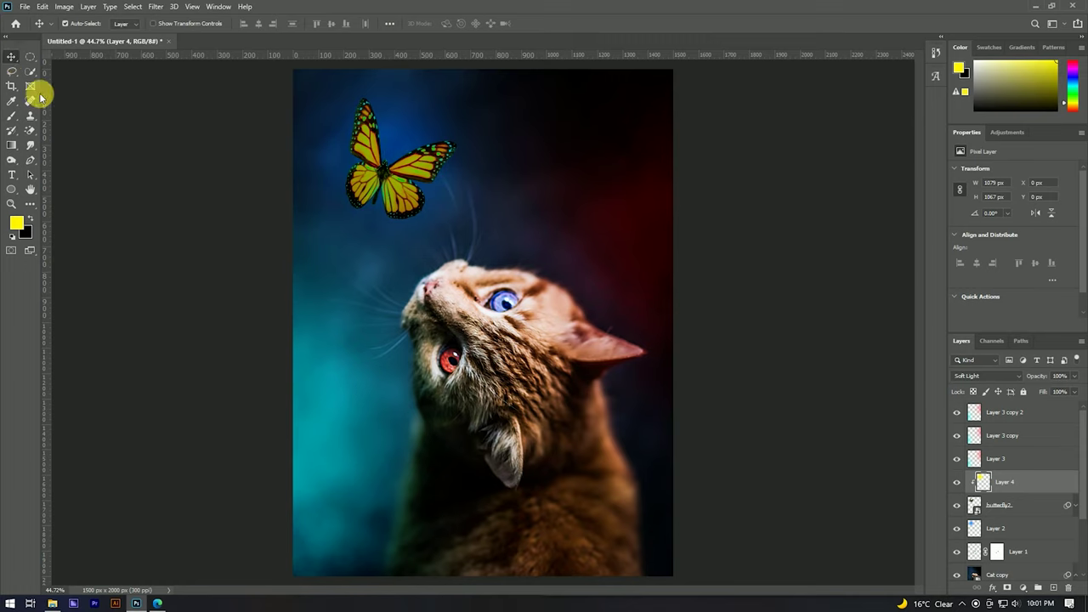
scroll(434, 183, down, 2)
scroll(457, 218, down, 3)
scroll(416, 201, up, 6)
scroll(425, 220, up, 2)
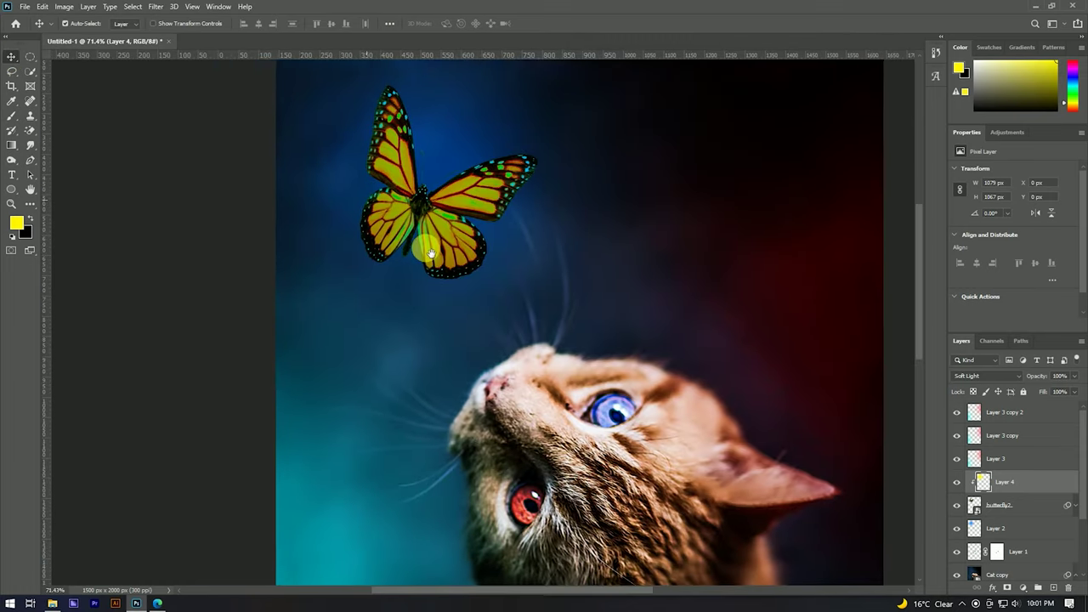
scroll(408, 229, up, 3)
scroll(510, 272, up, 3)
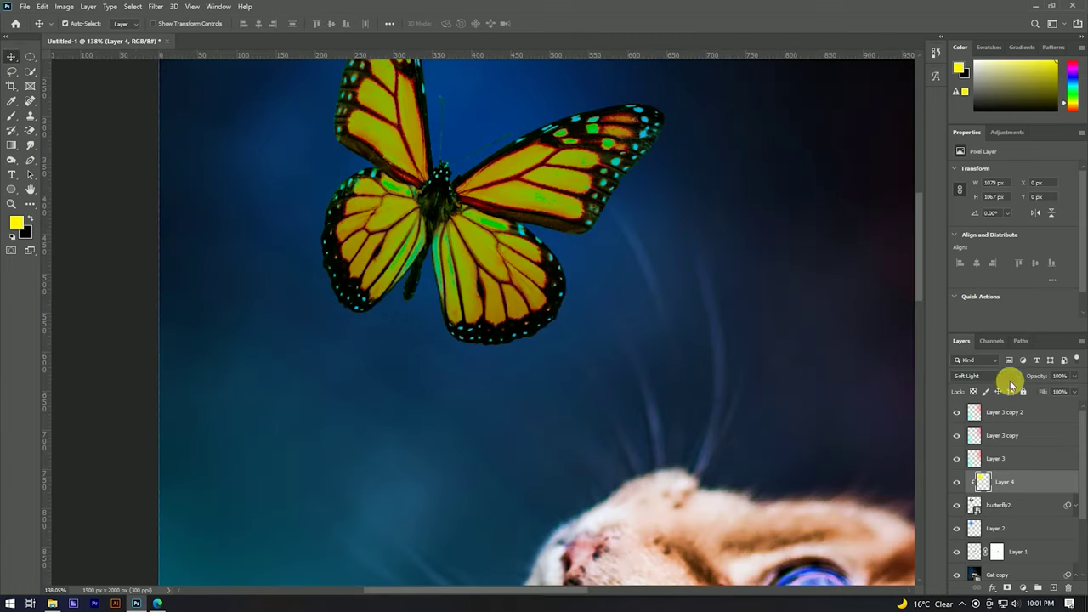
drag(1019, 376, 1008, 370)
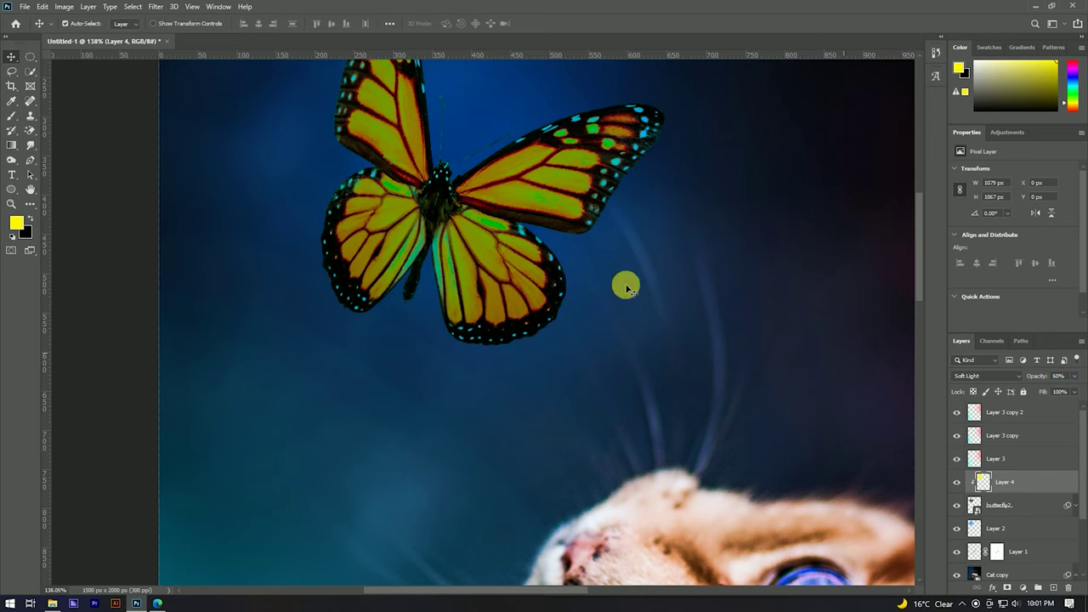
Select every layer from Layer 3 copy 2 down to Cat
scroll(612, 284, down, 3)
scroll(521, 233, down, 2)
scroll(509, 247, up, 3)
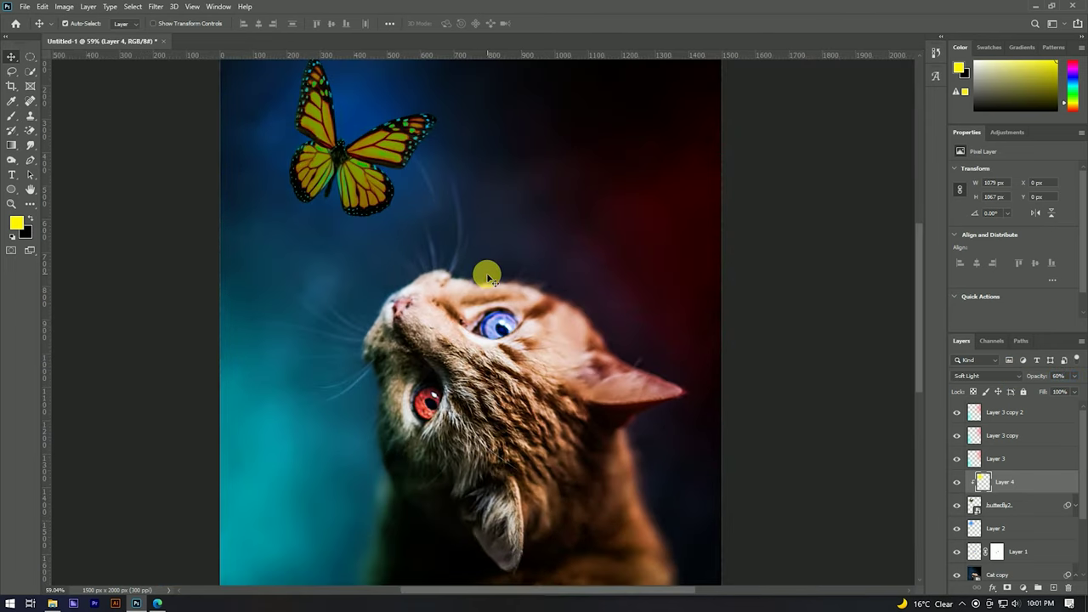
scroll(493, 264, down, 2)
scroll(505, 251, down, 3)
scroll(472, 306, up, 2)
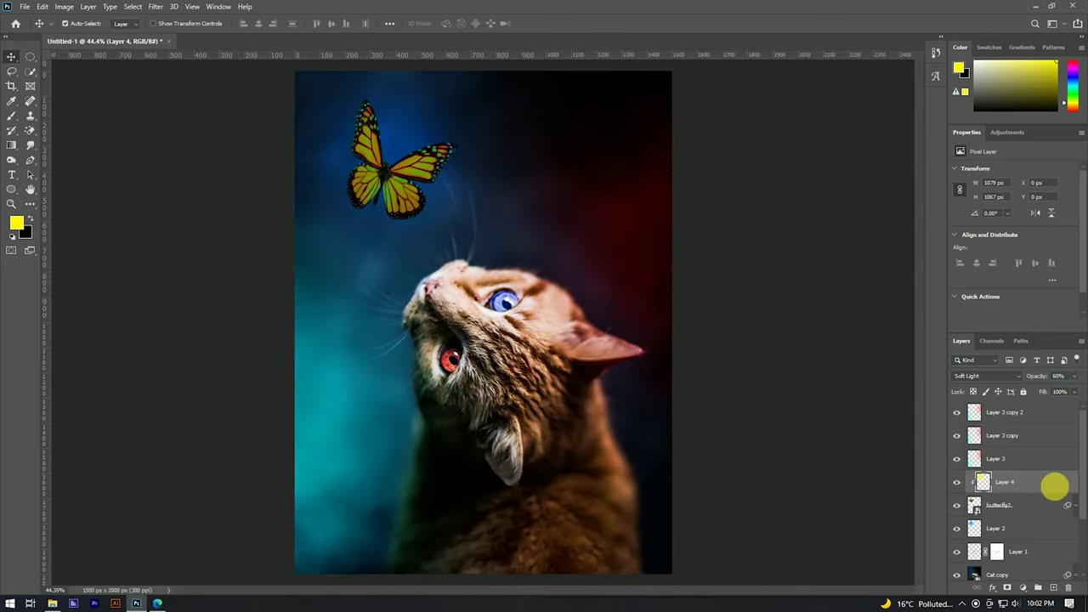
click(1003, 412)
scroll(1020, 557, down, 2)
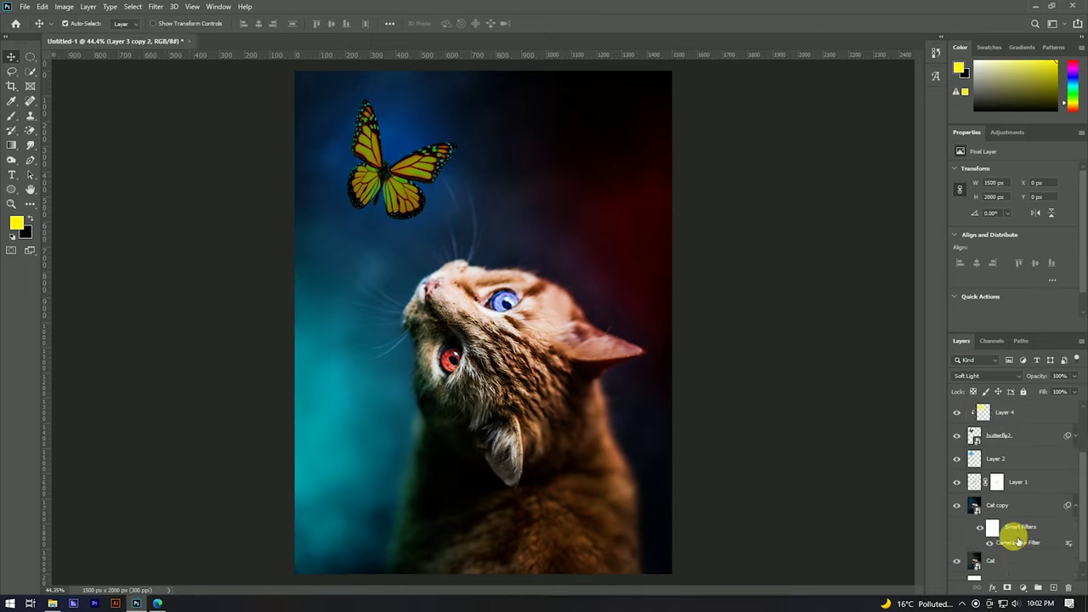
scroll(1010, 535, down, 1)
shift+click(1020, 546)
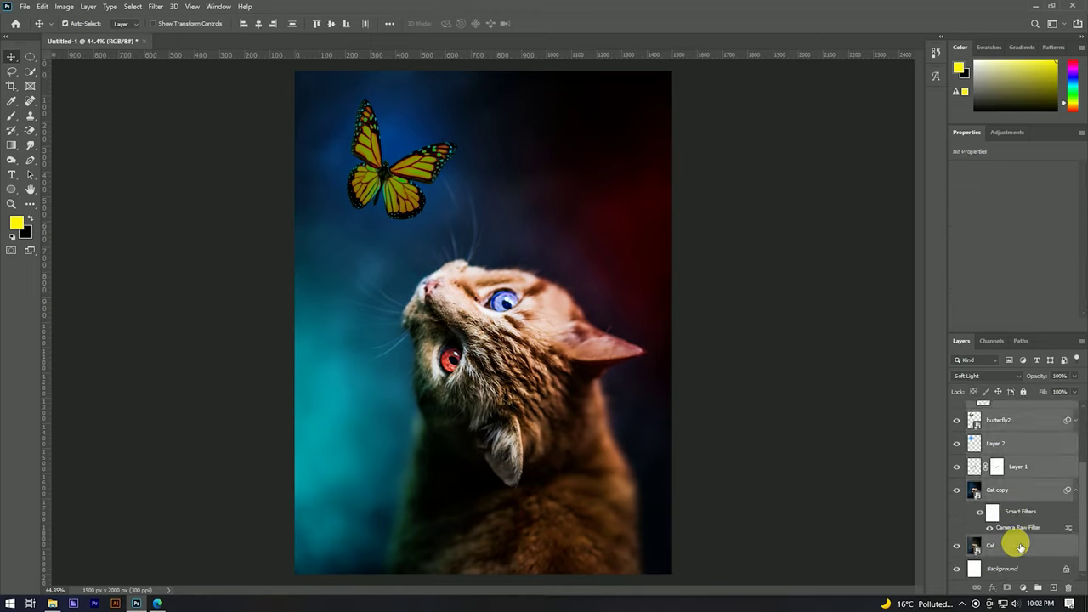
scroll(977, 455, up, 3)
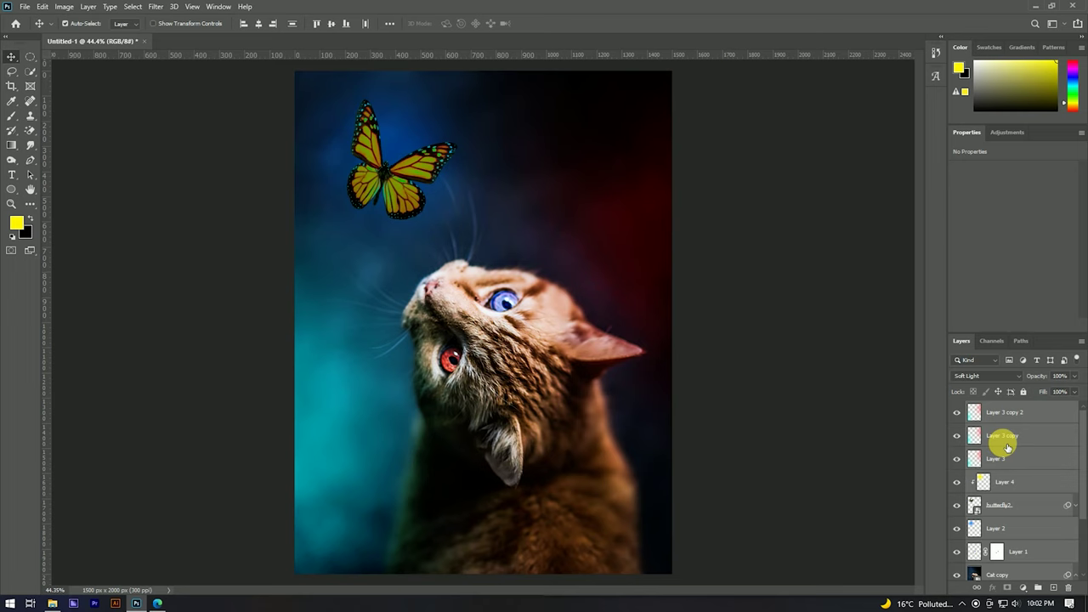
Convert the selected layers to a smart object and duplicate it as Layer 3 copy 3
right_click(1008, 417)
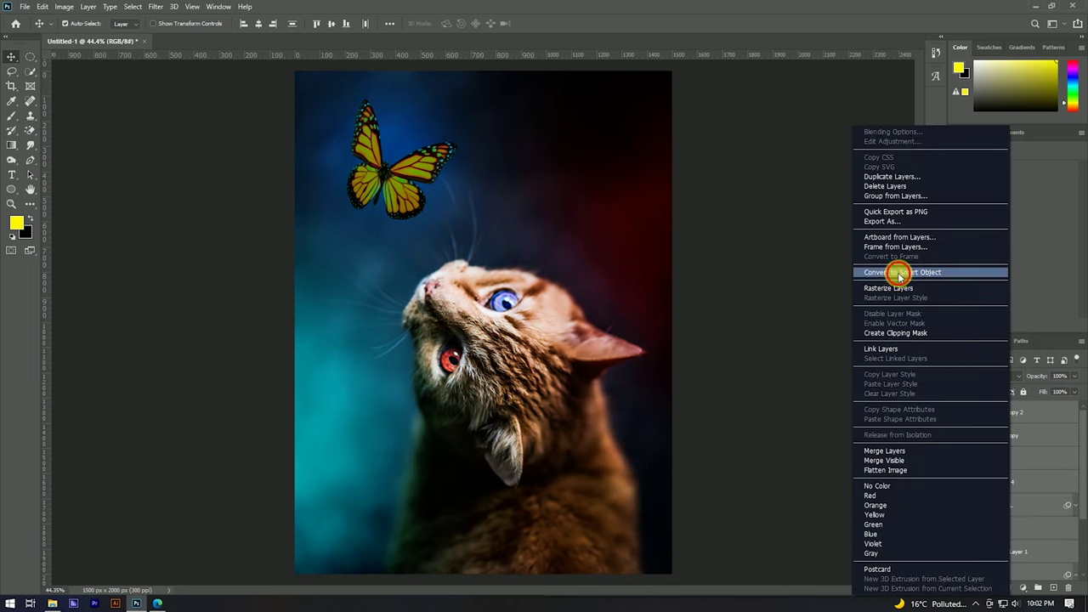
click(903, 272)
right_click(1013, 411)
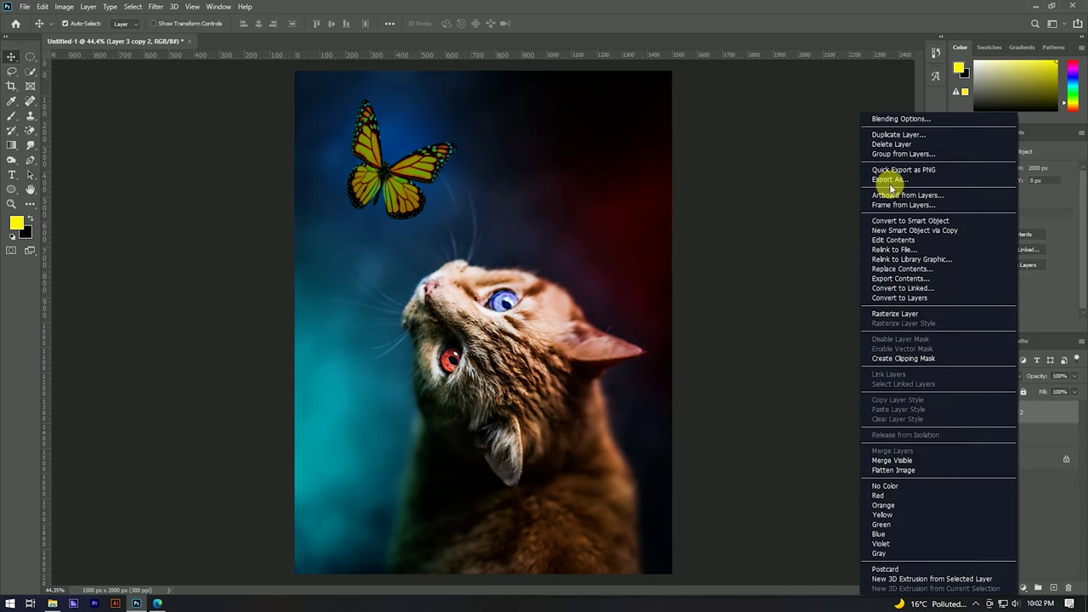
click(890, 138)
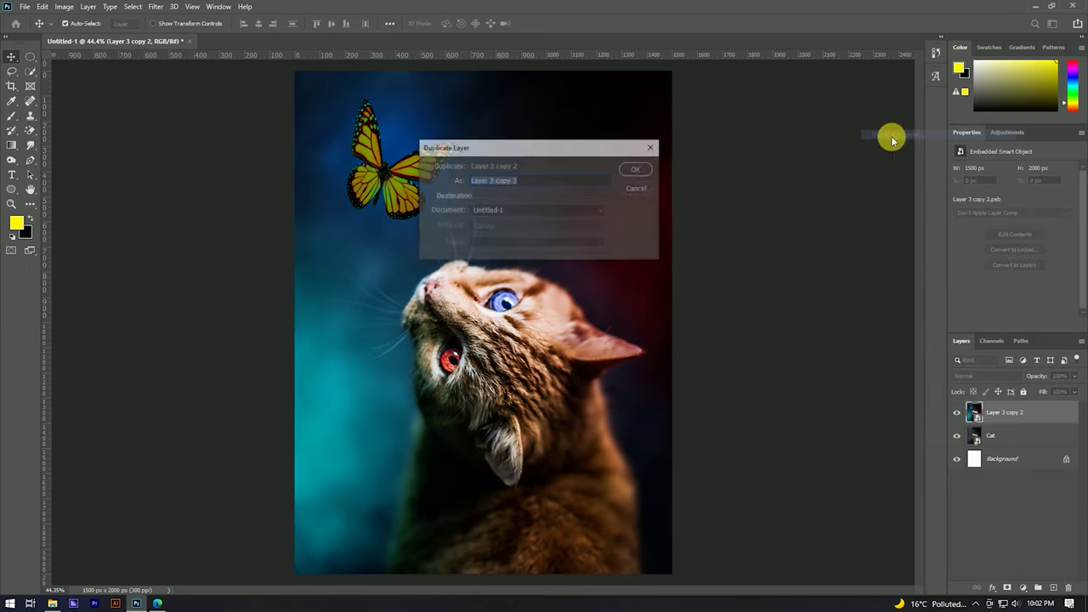
click(635, 169)
Rasterize Layer 3 copy 3 and launch the SkinFiner filter on it
right_click(1031, 413)
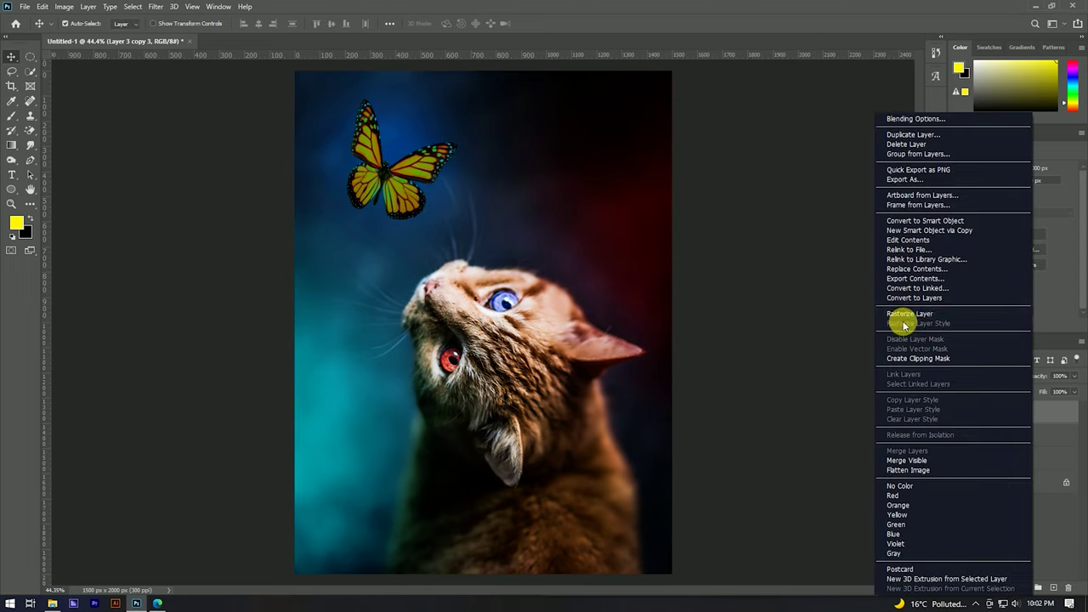
click(907, 314)
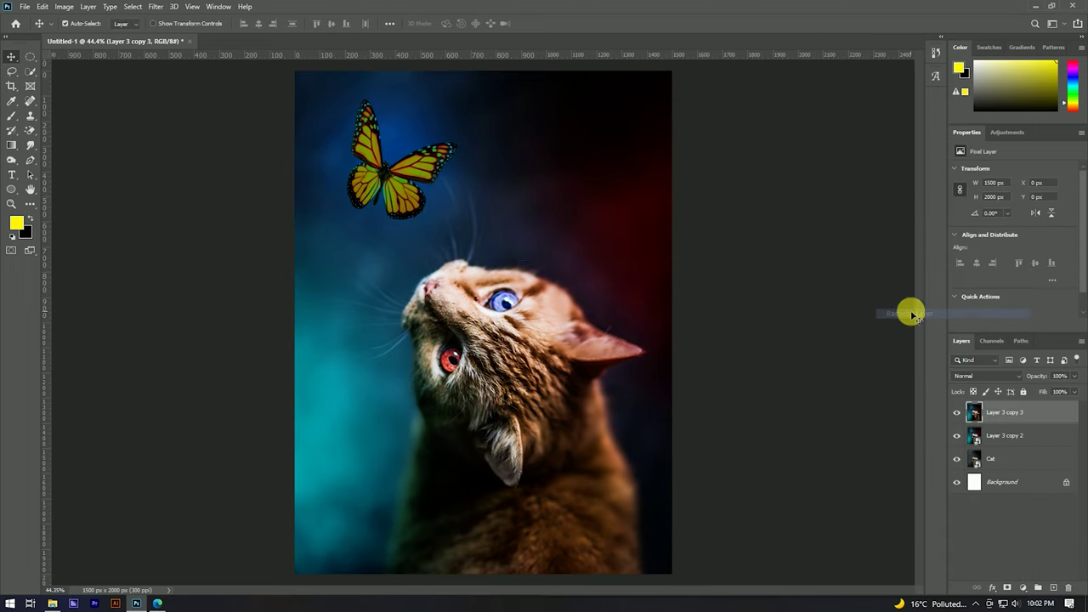
click(158, 12)
click(322, 247)
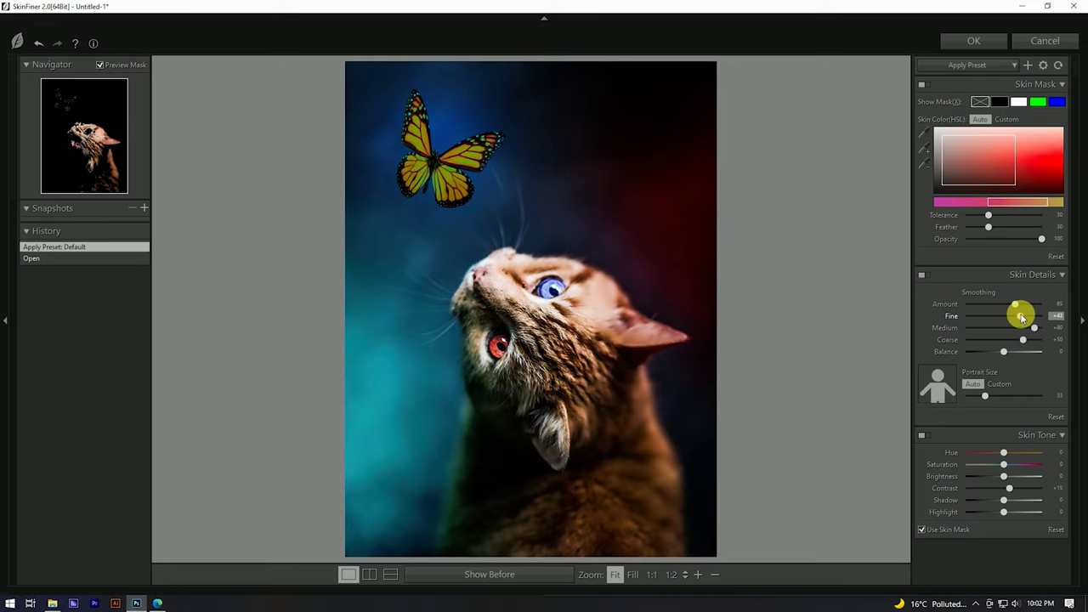
Raise SkinFiner smoothing to 76 and skin tone saturation to +34
click(1019, 307)
drag(1024, 306, 1022, 305)
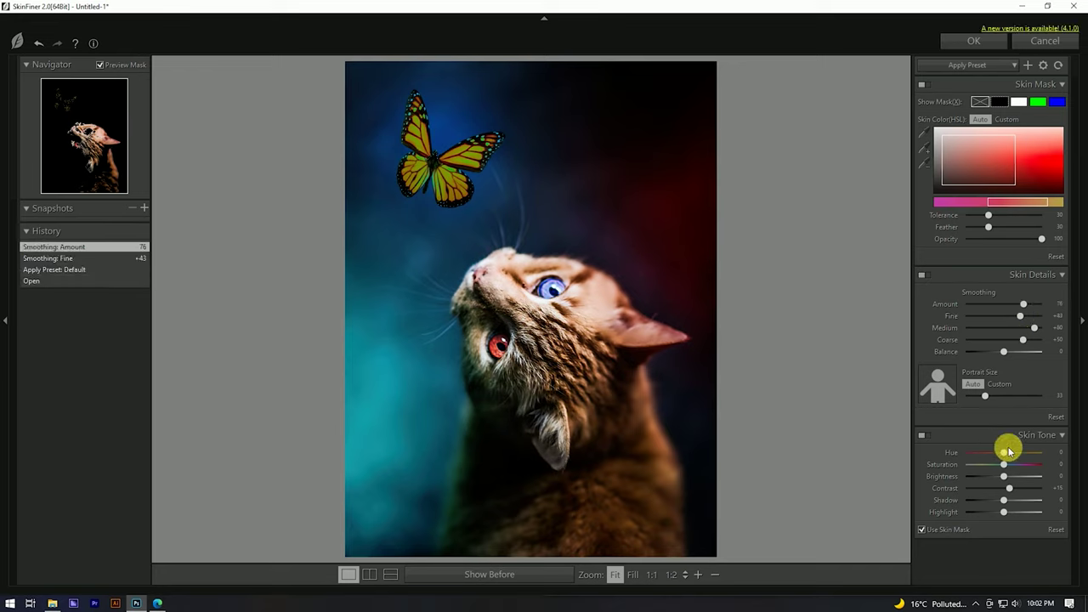
click(1015, 481)
mouse_move(1005, 465)
mouse_down()
mouse_move(1016, 466)
mouse_move(1012, 480)
mouse_move(1000, 481)
mouse_move(1015, 452)
mouse_up()
Apply the Skin Tone-Contrast and Smoothing-Light presets and return to Photoshop
click(965, 65)
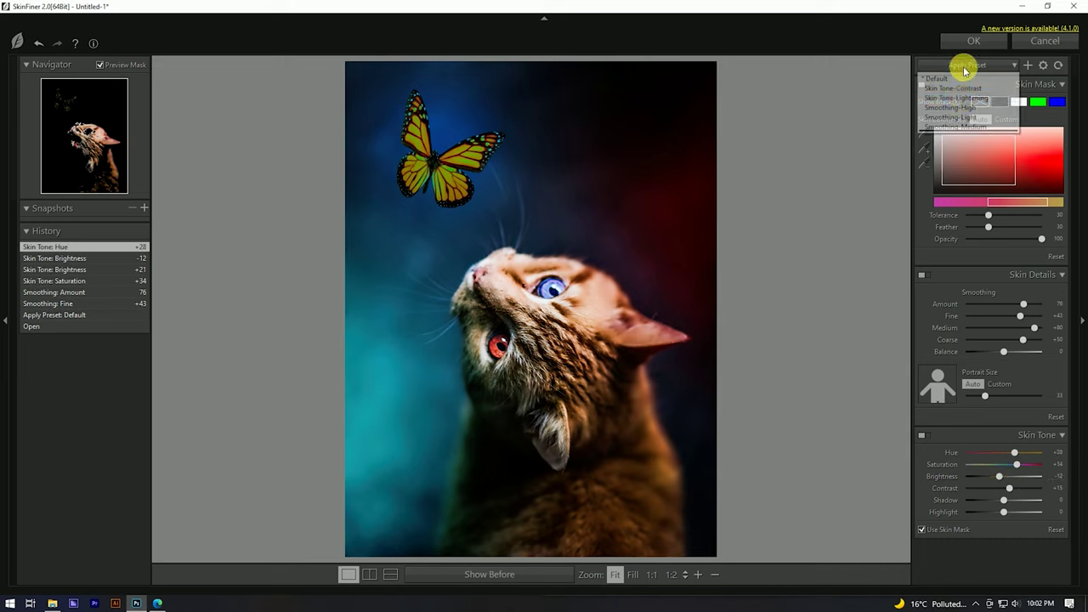
click(960, 87)
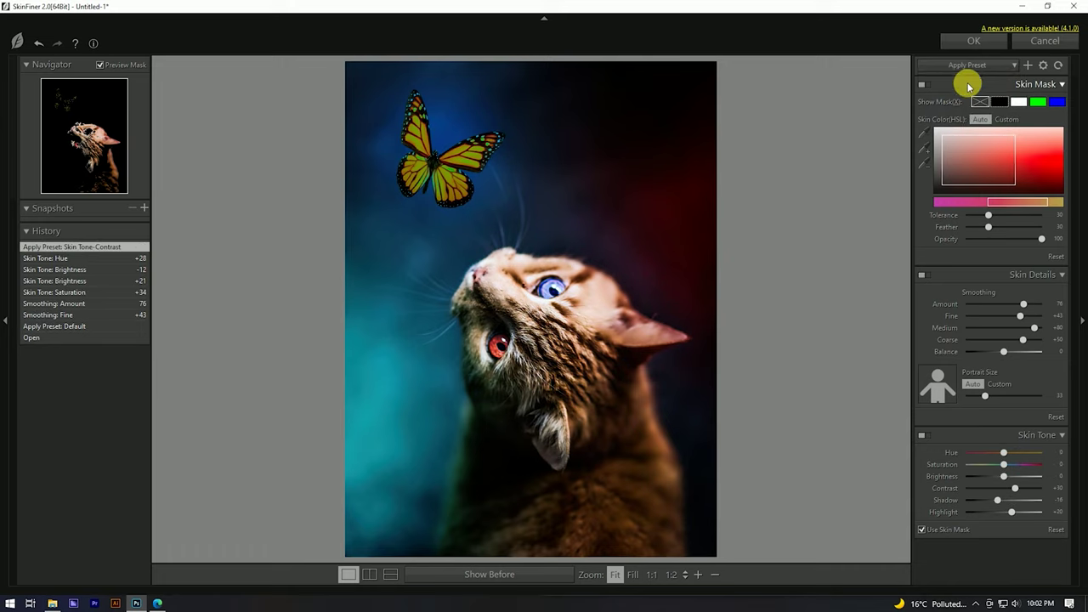
click(971, 65)
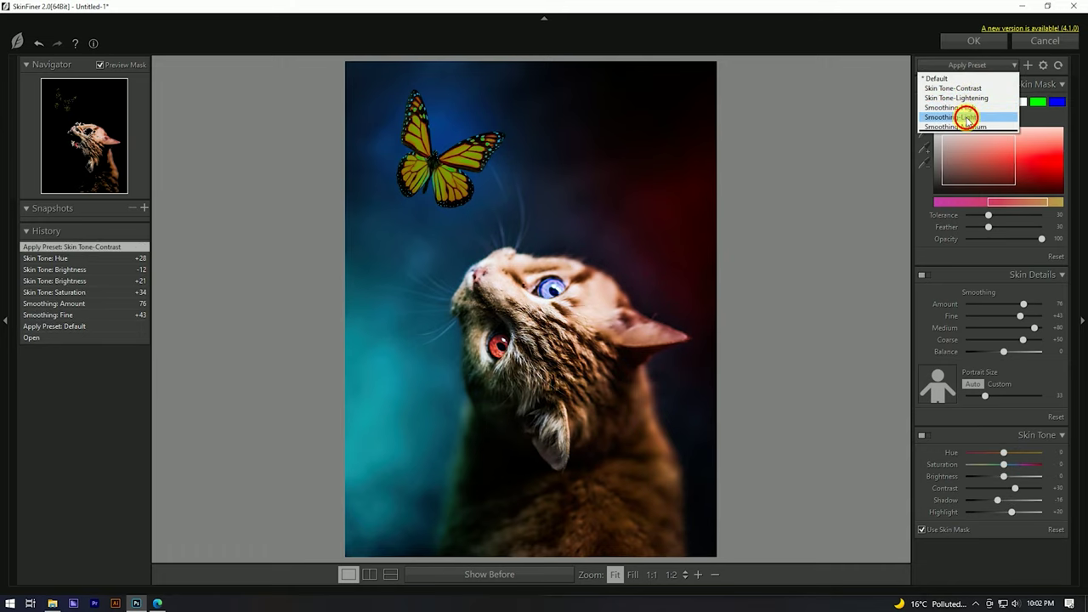
click(967, 117)
click(984, 46)
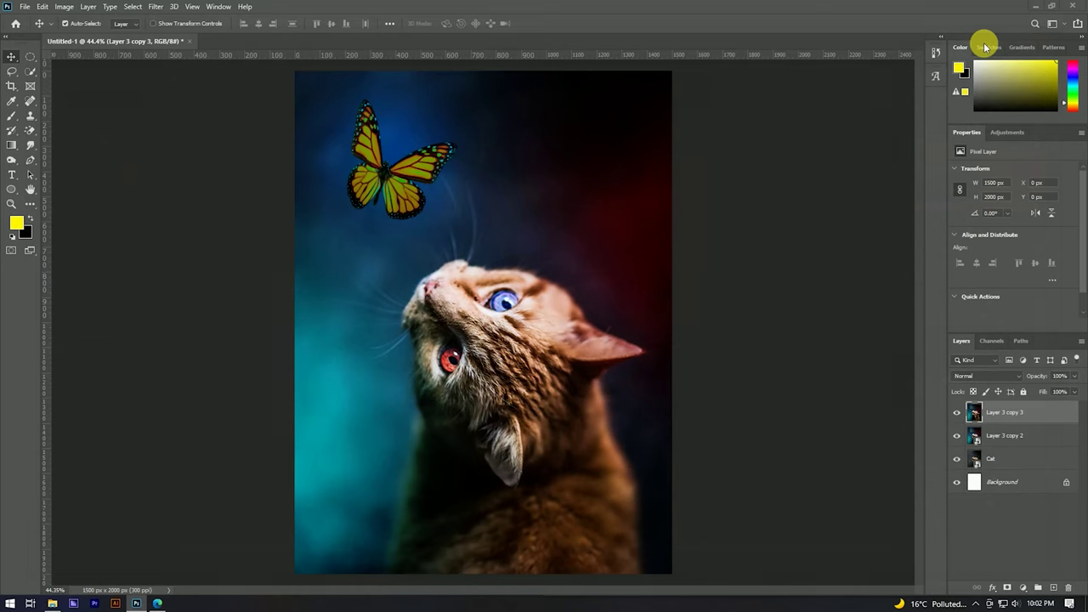
Convert the retouched layer to a smart object
right_click(1065, 415)
click(959, 277)
key(ctrl+minus)
key(ctrl+minus)
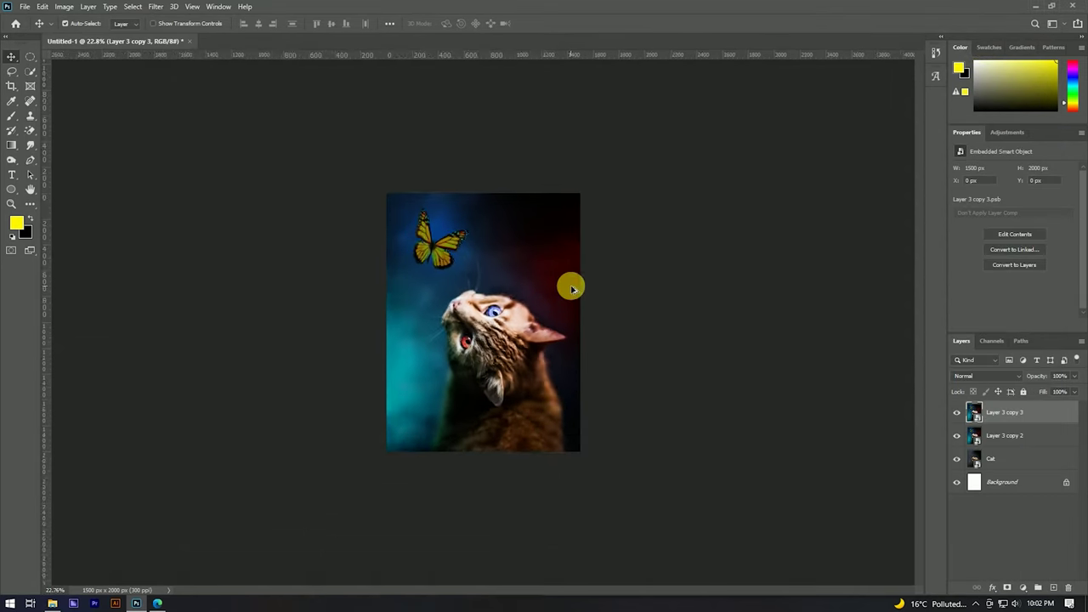
key(ctrl+plus)
scroll(491, 254, down, 1)
In Camera Raw, shift the Blue Primary hue to -33 and boost its saturation
click(155, 6)
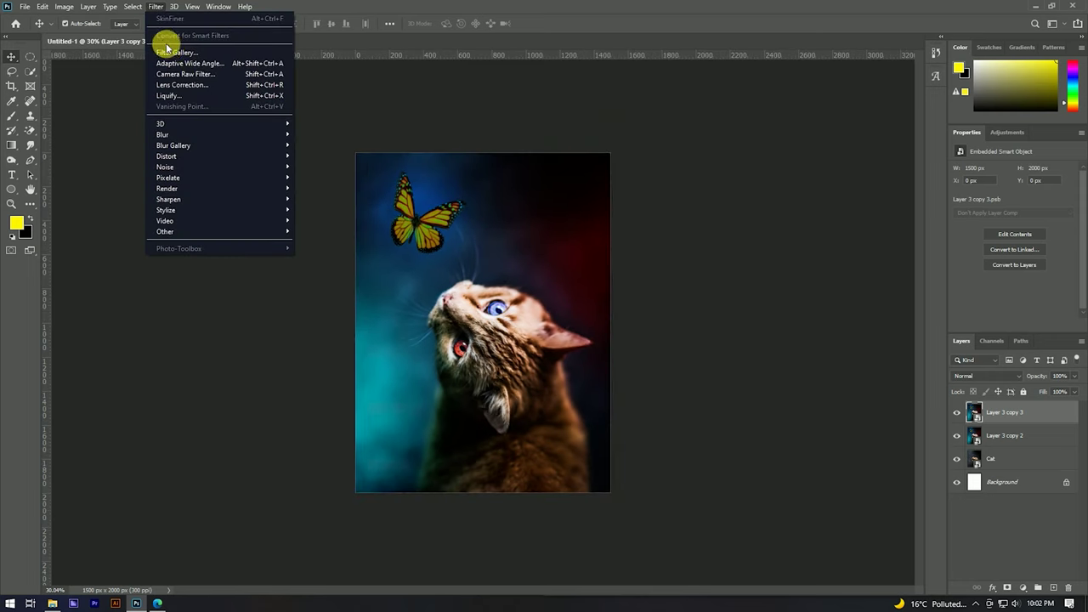
click(194, 74)
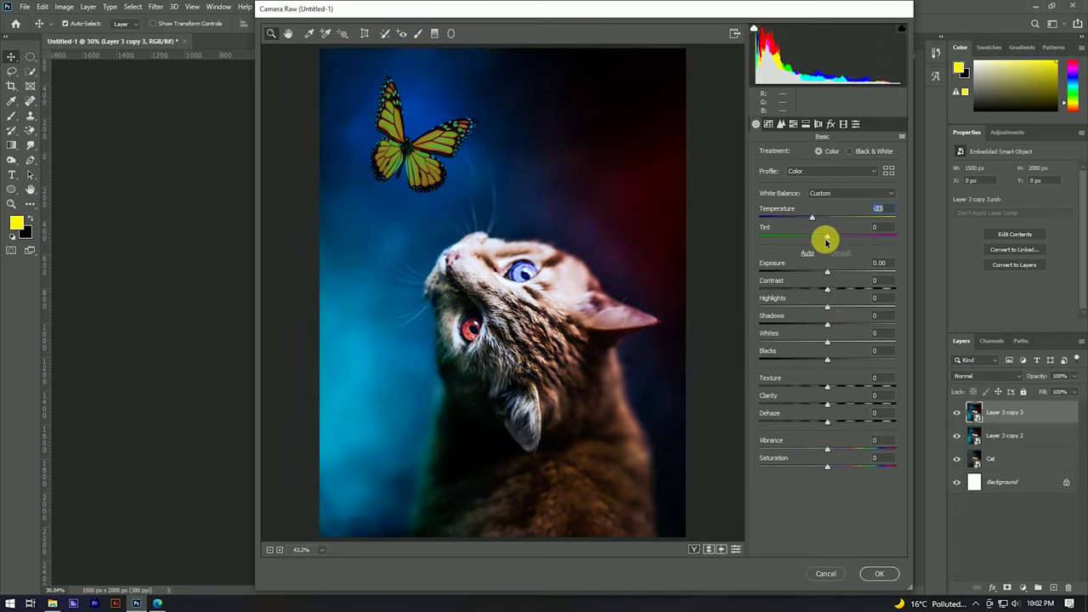
click(837, 128)
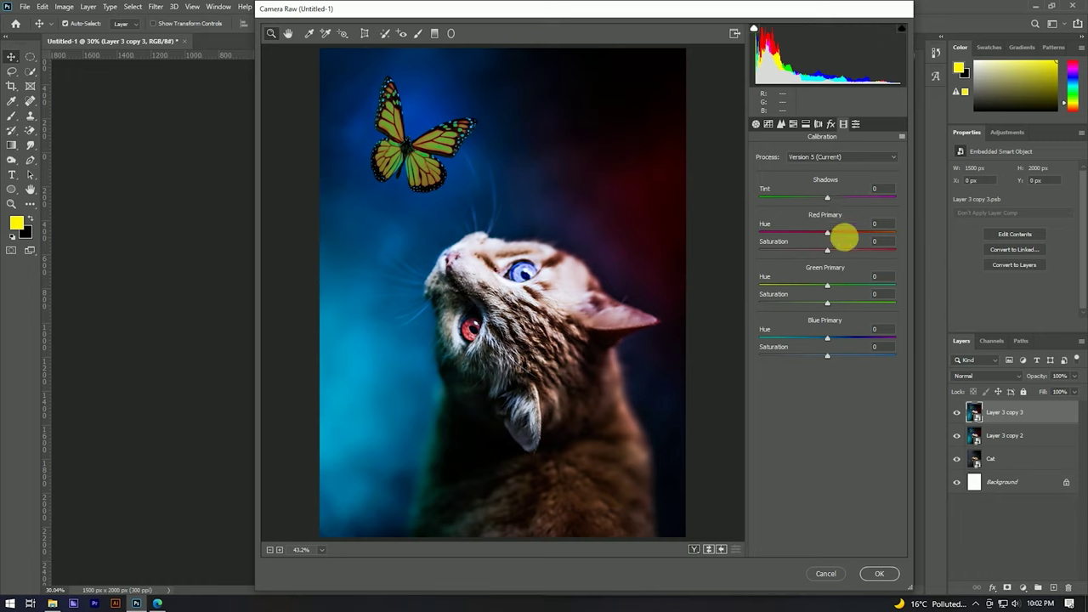
drag(831, 337, 810, 336)
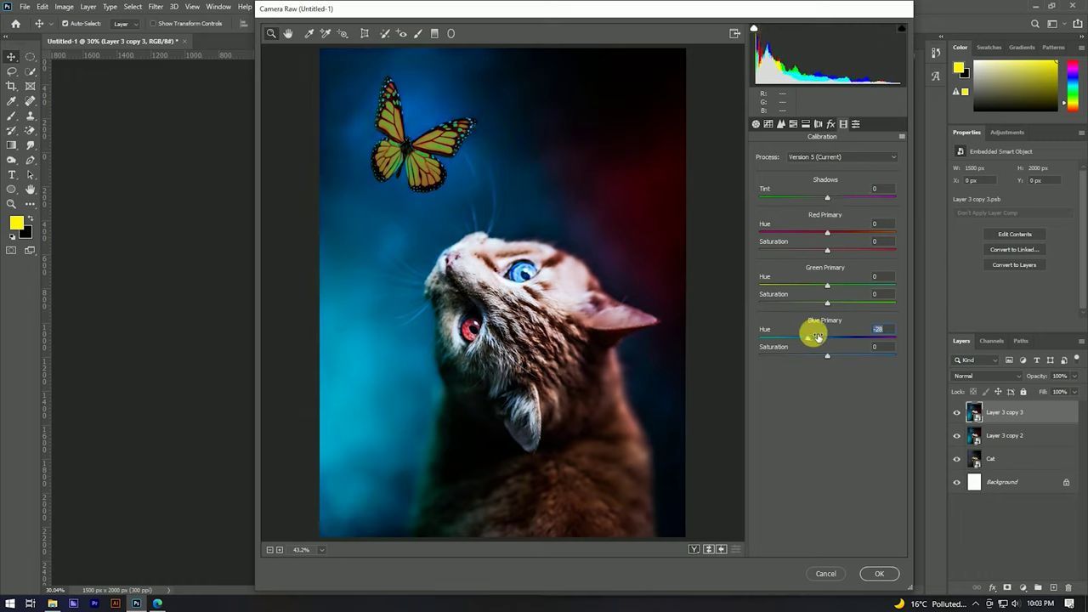
drag(829, 356, 847, 356)
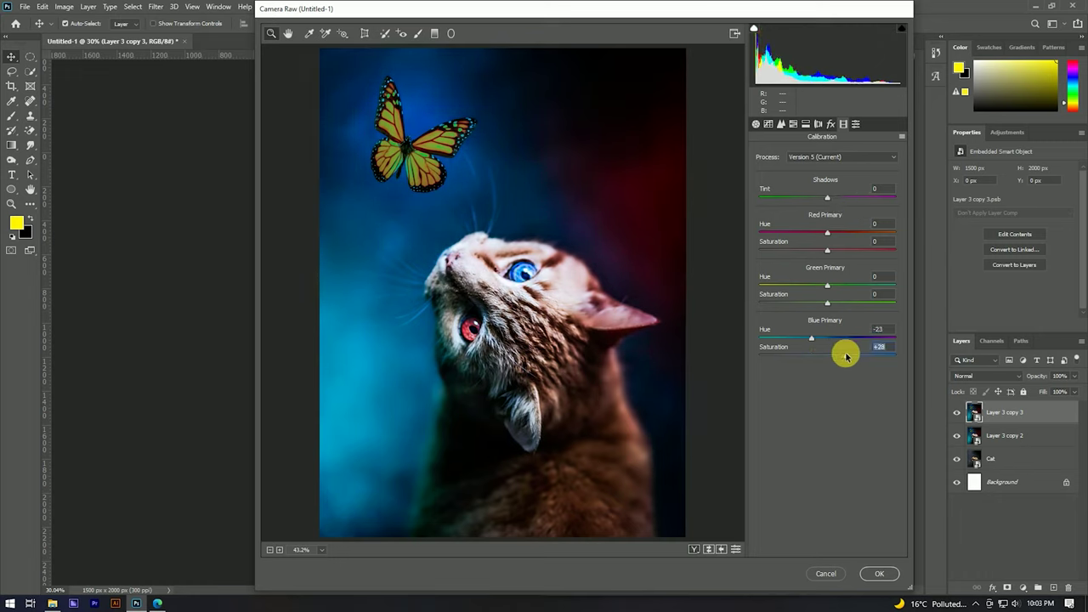
drag(830, 334, 803, 337)
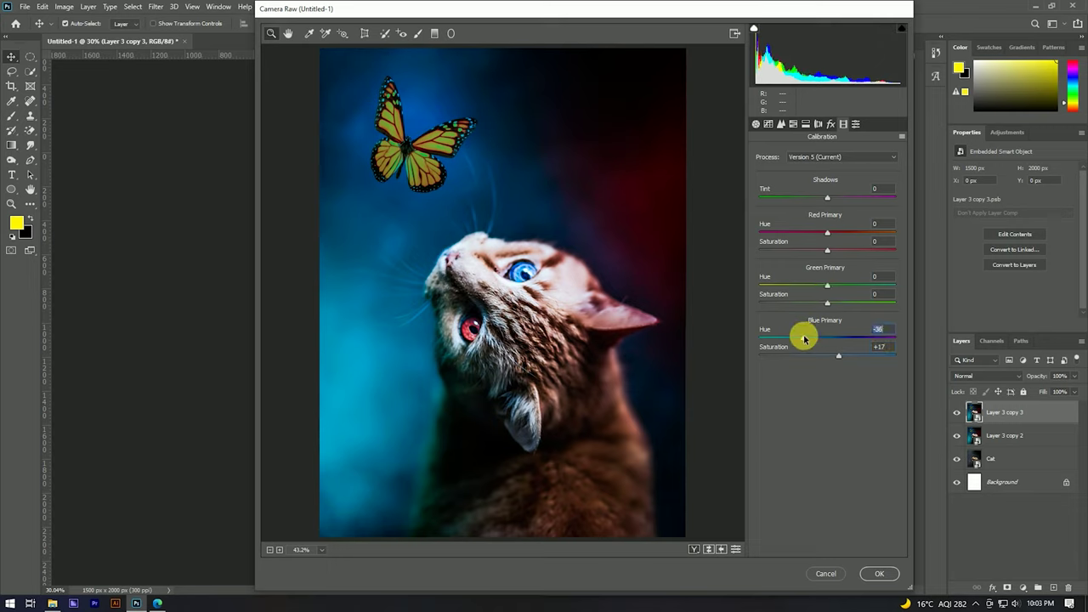
Set Vibrance to +10, add a darkening edge vignette, and apply the Camera Raw grade
click(755, 126)
drag(825, 233, 823, 240)
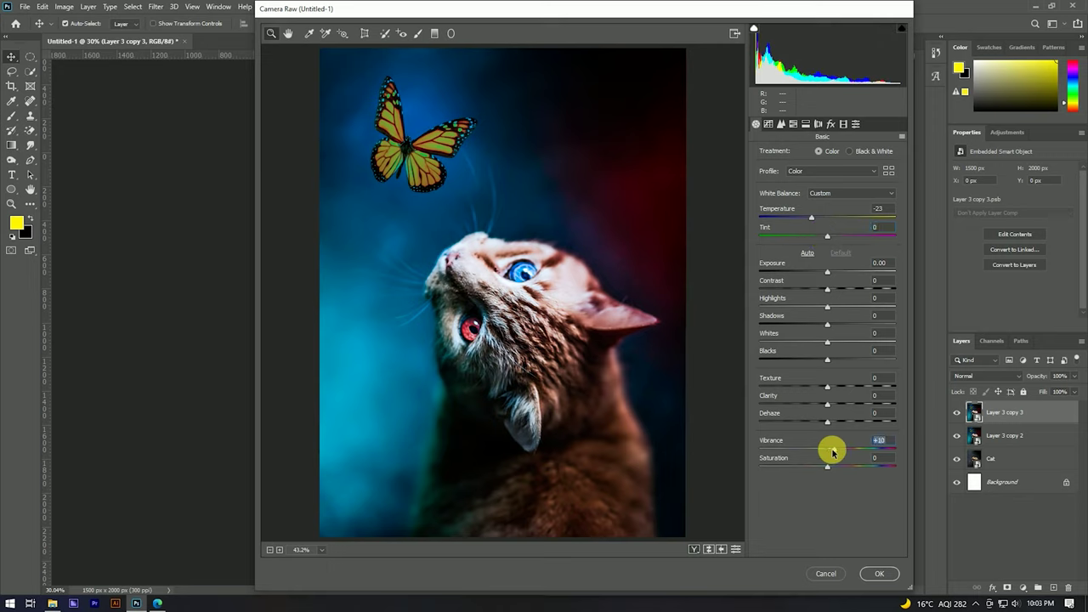
click(830, 124)
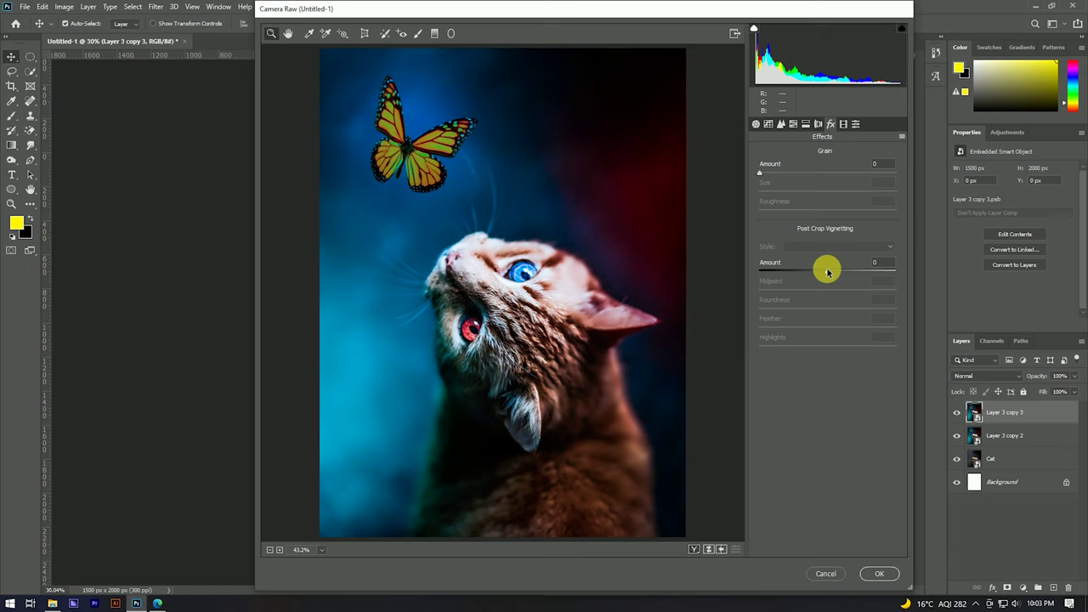
drag(827, 270, 811, 272)
click(884, 572)
Add a new empty top layer and set the foreground colour to white
click(1074, 413)
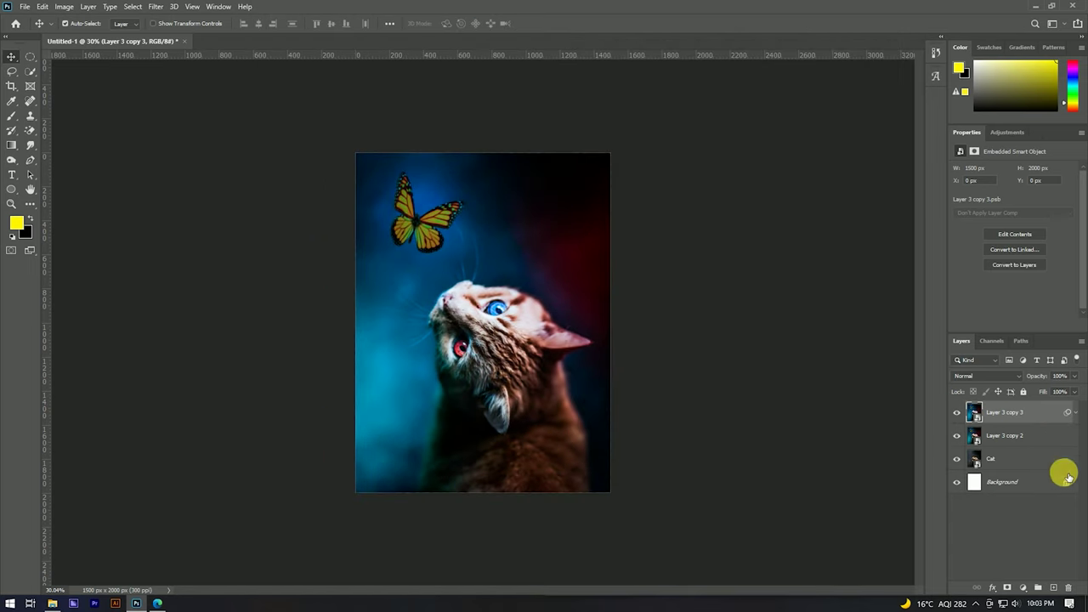
click(1053, 587)
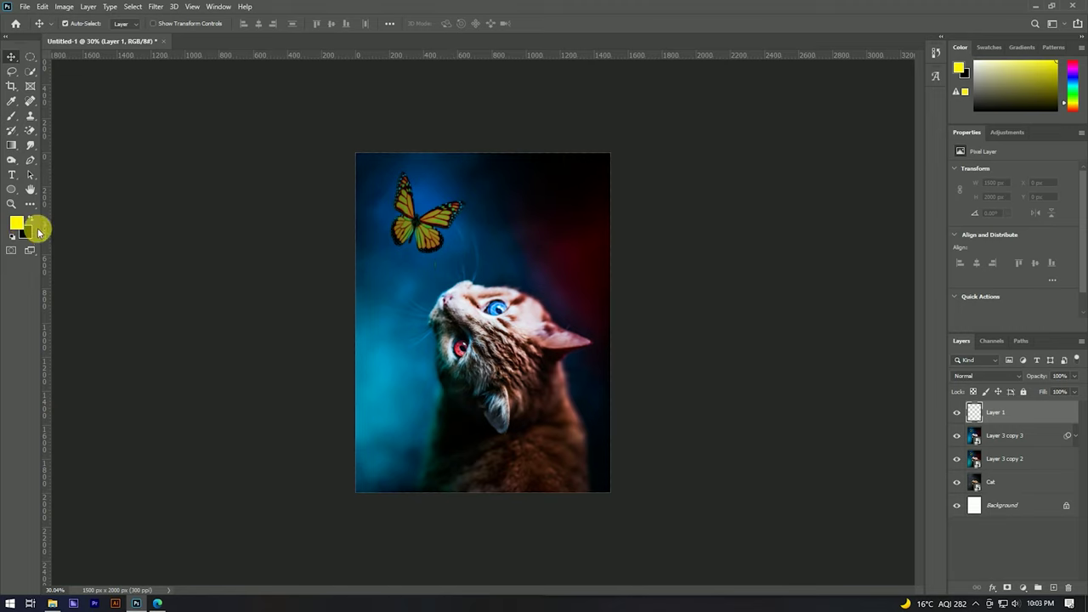
click(17, 222)
drag(746, 250, 709, 218)
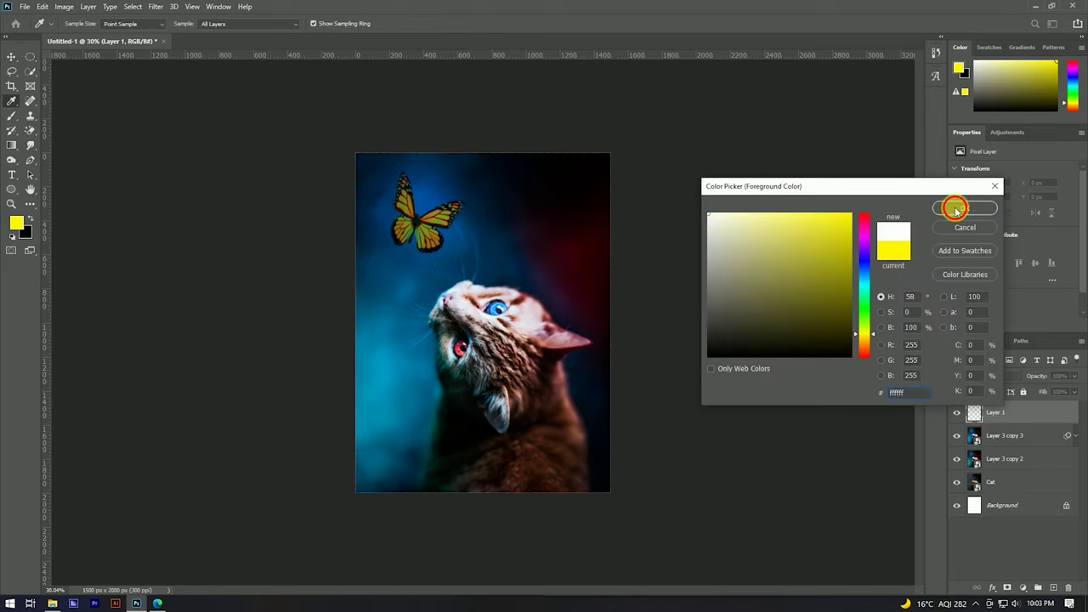
click(956, 212)
Paint a white glow over the butterfly, blended Soft Light at 70% opacity
key(b)
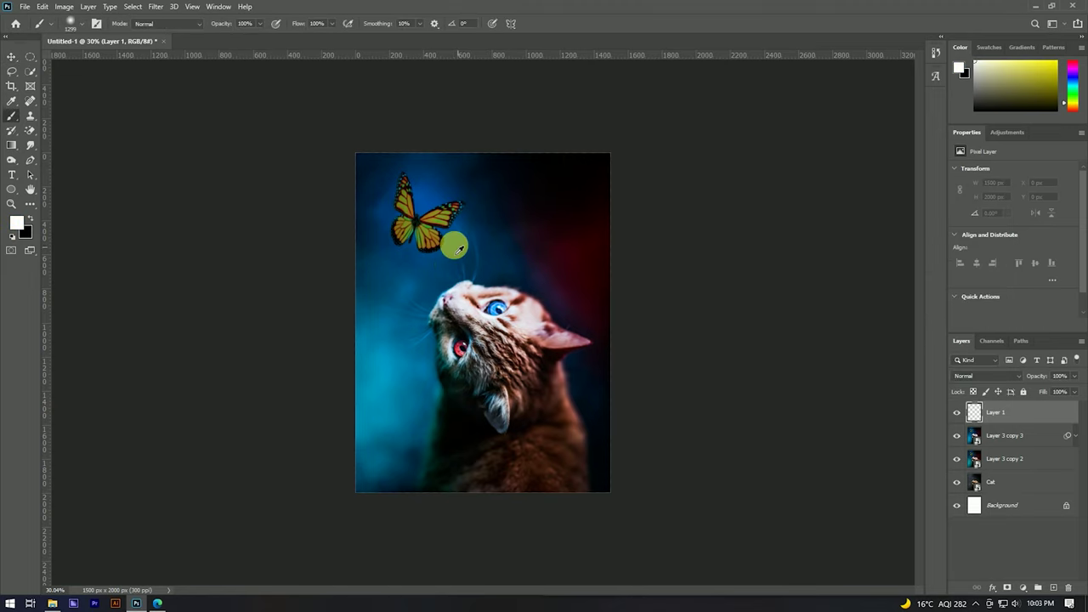
click(417, 194)
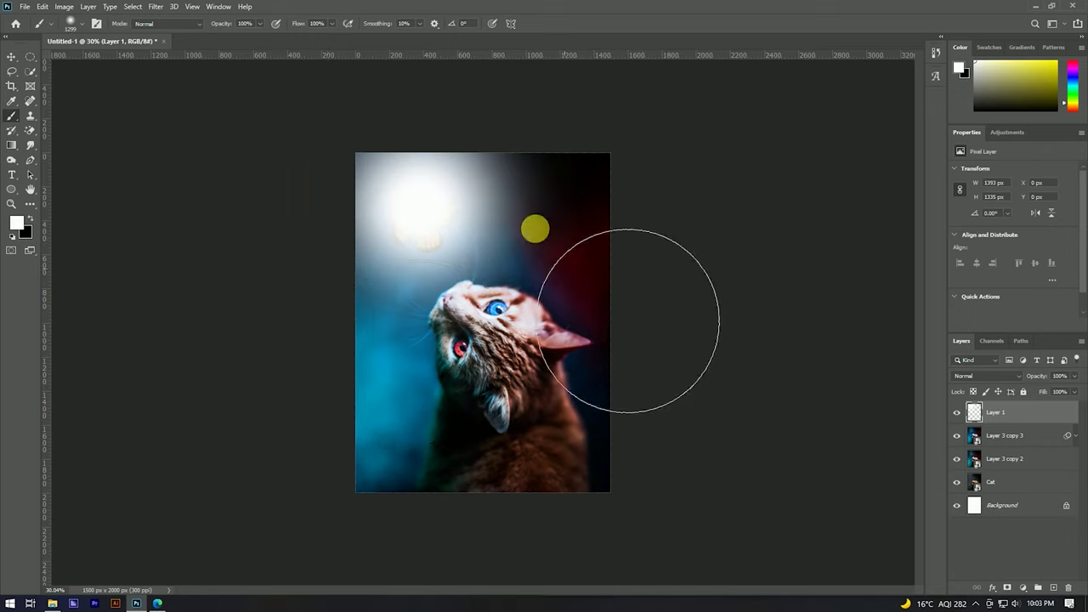
click(985, 376)
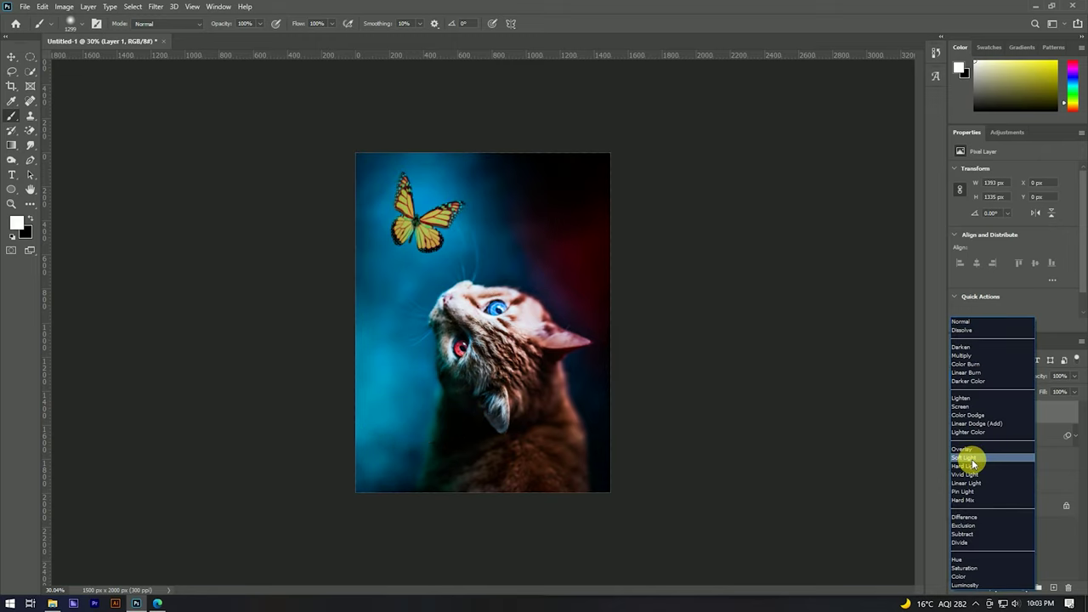
click(973, 459)
click(11, 56)
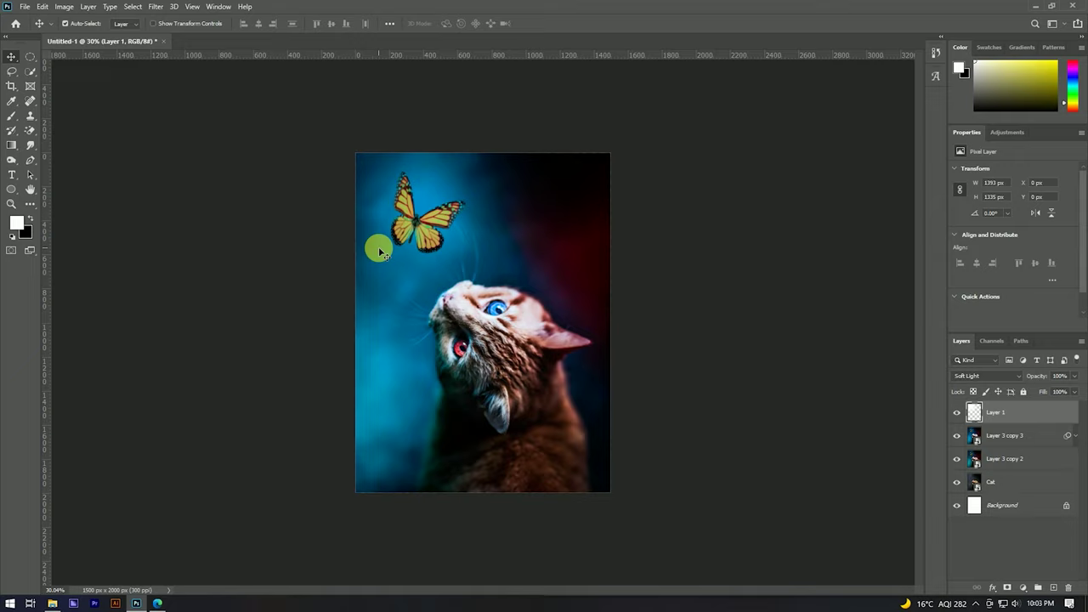
key(ctrl+plus)
scroll(426, 194, up, 3)
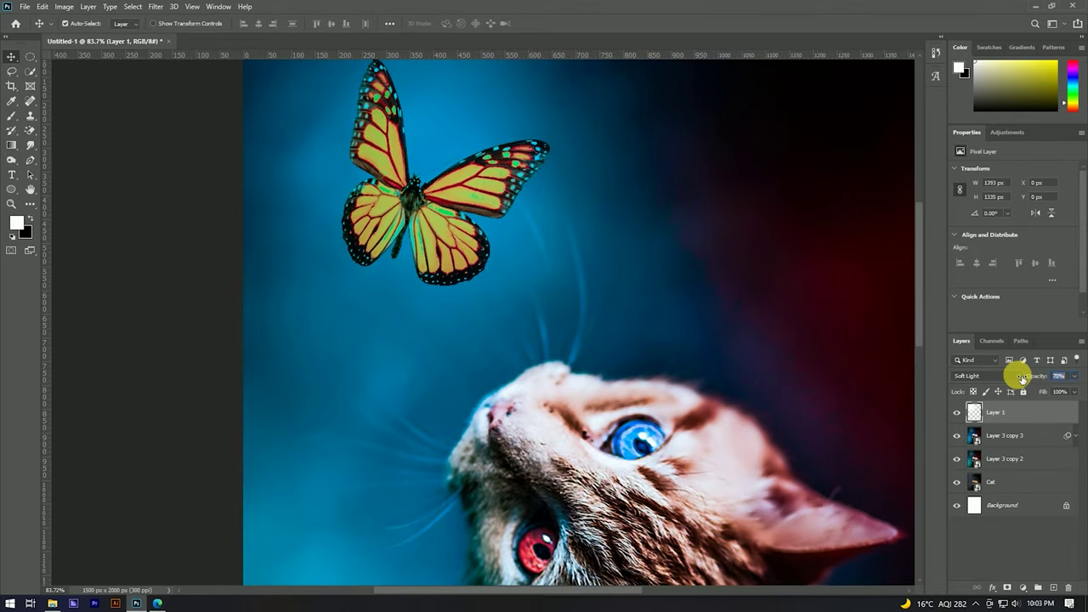
drag(1022, 378, 1021, 379)
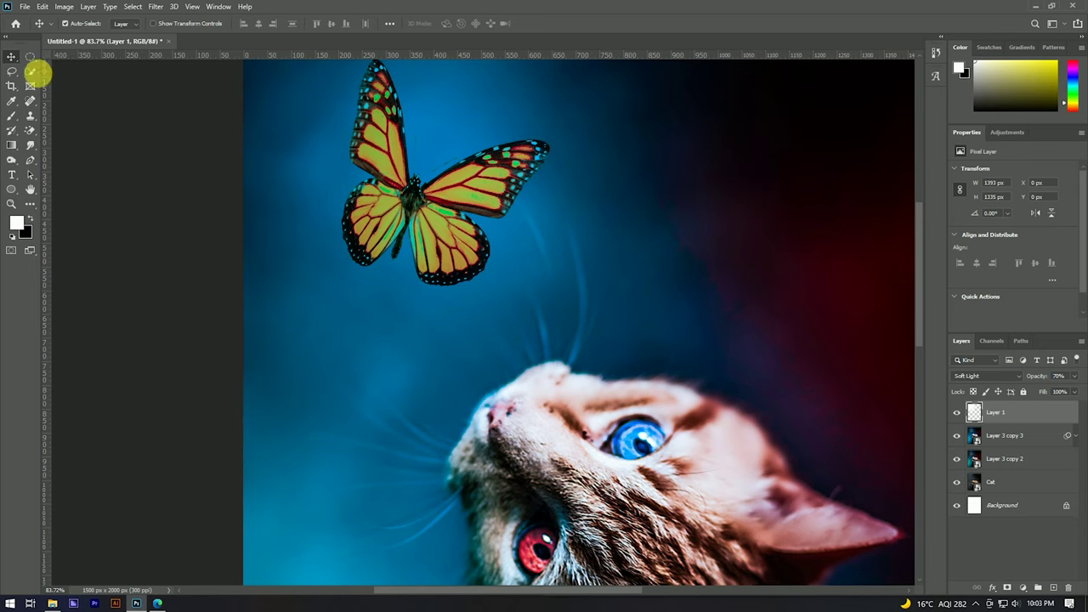
Select Layer 1 through Layer 3 copy 2 and group them into Group 1
scroll(459, 208, down, 2)
scroll(471, 208, down, 2)
scroll(469, 213, down, 2)
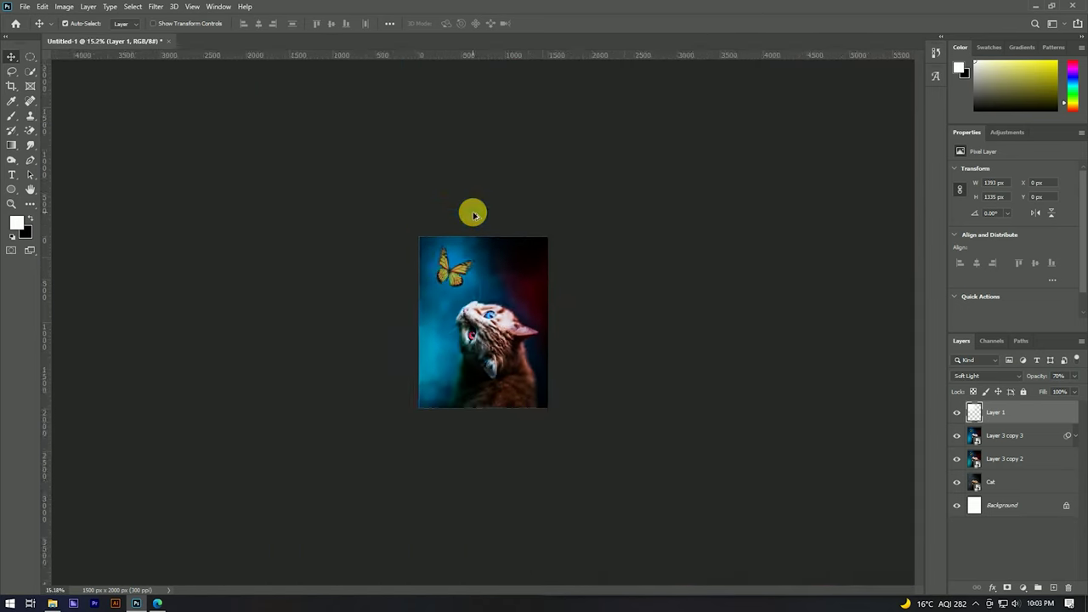
scroll(481, 222, up, 3)
scroll(505, 236, down, 2)
scroll(502, 231, down, 1)
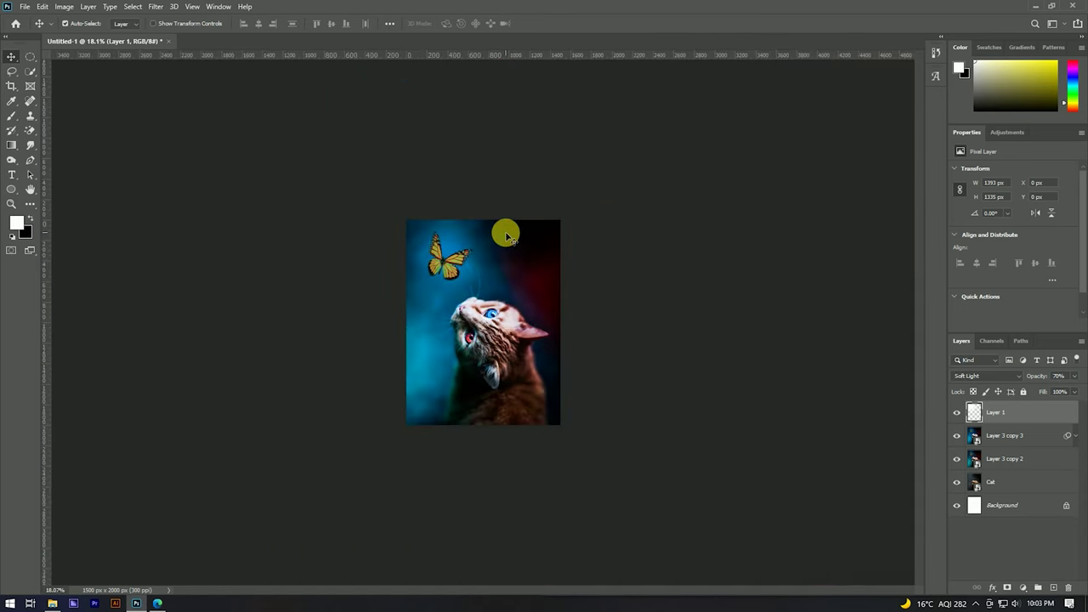
scroll(485, 226, up, 2)
scroll(459, 221, up, 1)
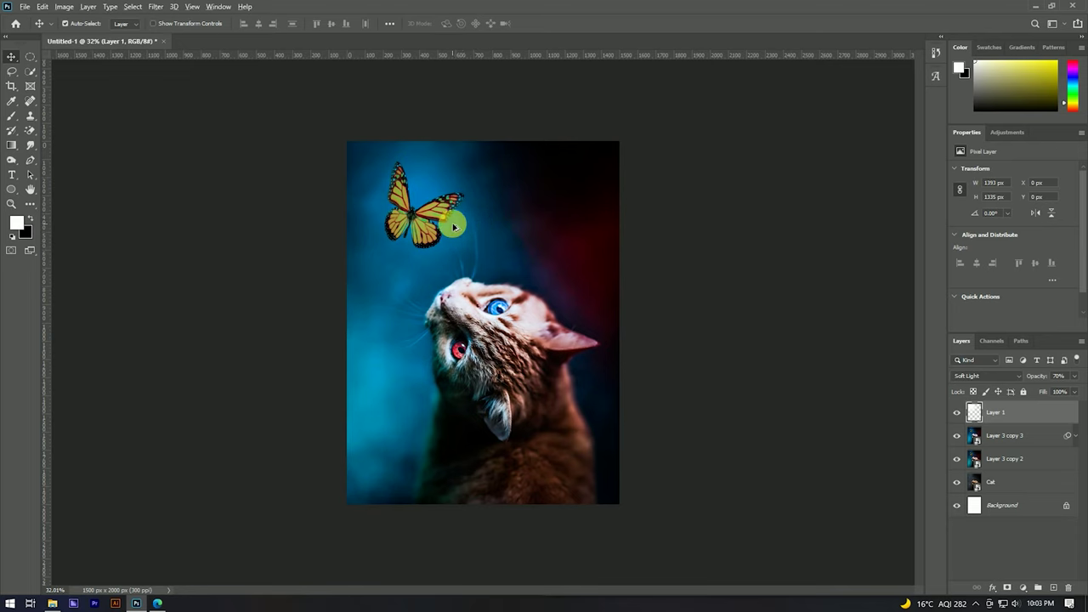
scroll(453, 224, up, 2)
scroll(467, 264, down, 1)
scroll(487, 307, down, 2)
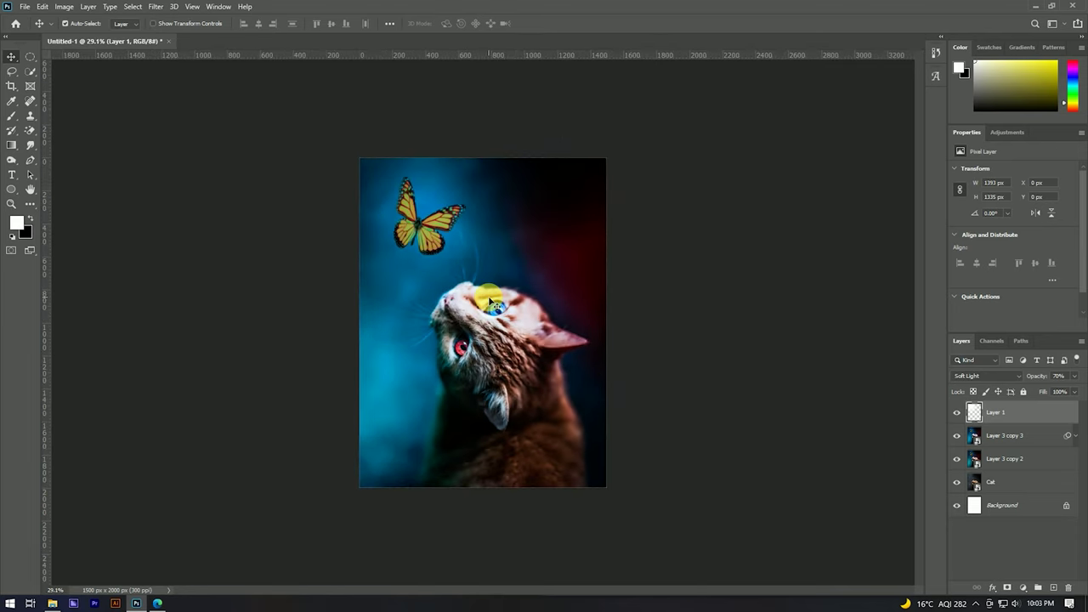
scroll(486, 293, up, 1)
scroll(480, 283, up, 1)
scroll(472, 272, down, 2)
scroll(461, 262, up, 1)
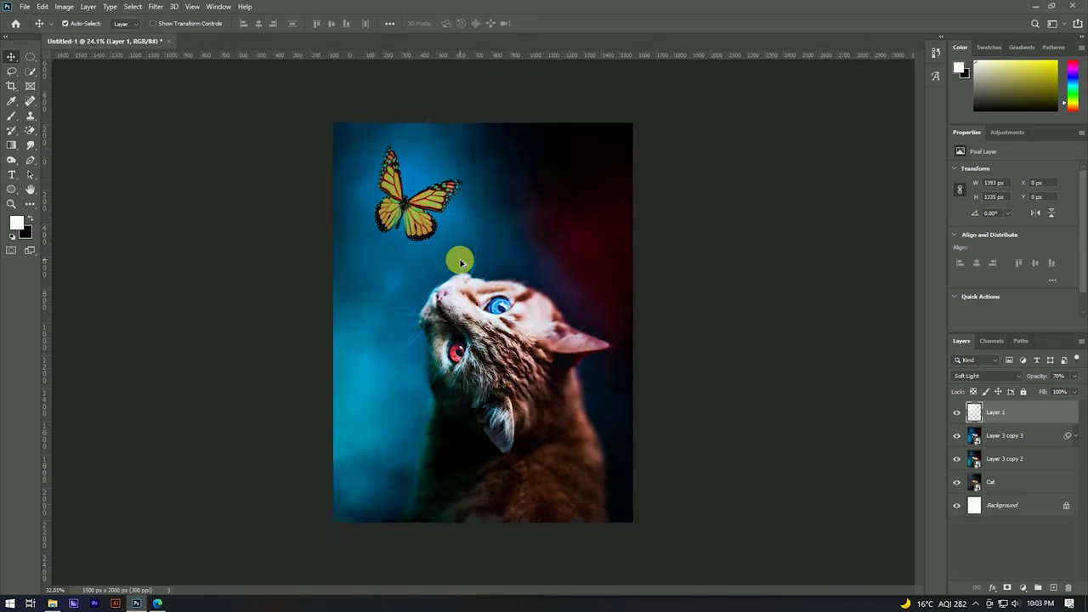
scroll(460, 262, up, 1)
shift+click(1016, 463)
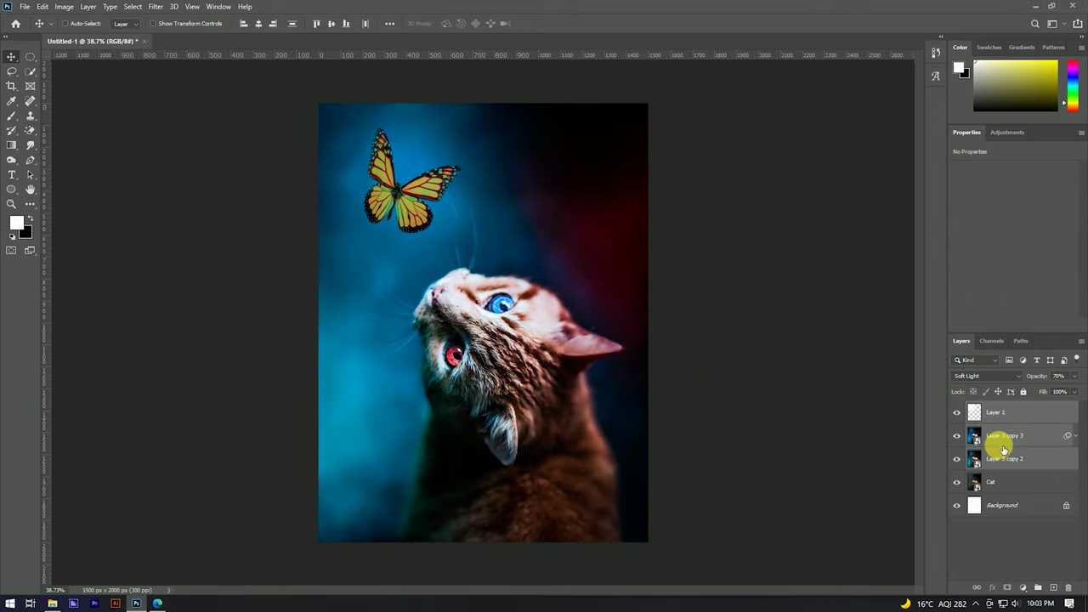
key(ctrl+g)
Toggle Group 1's visibility twice to compare before and after, leaving it visible
click(957, 409)
click(957, 409)
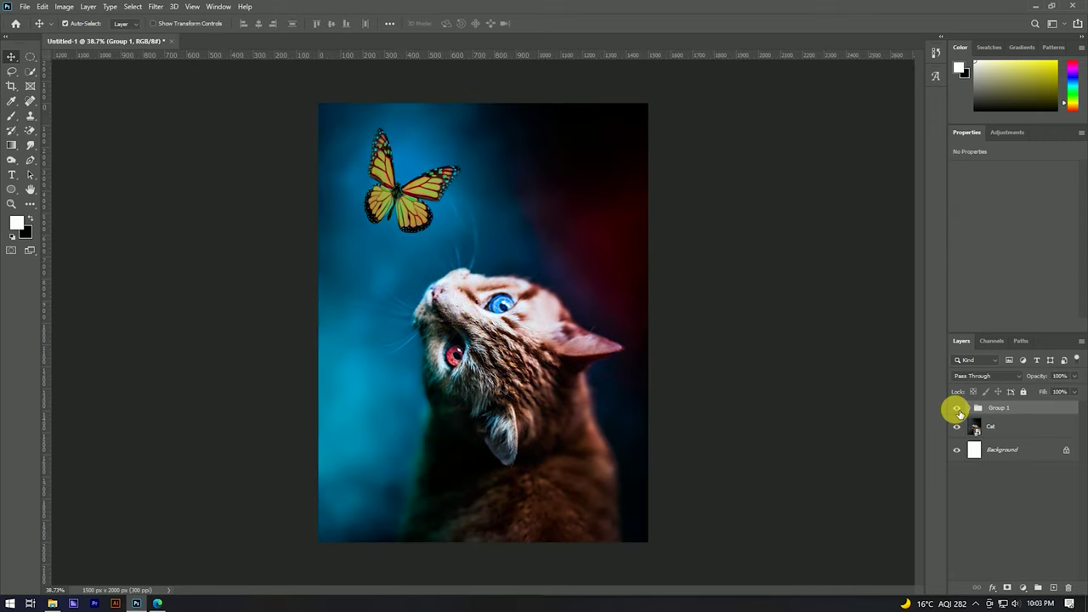
click(957, 409)
click(957, 408)
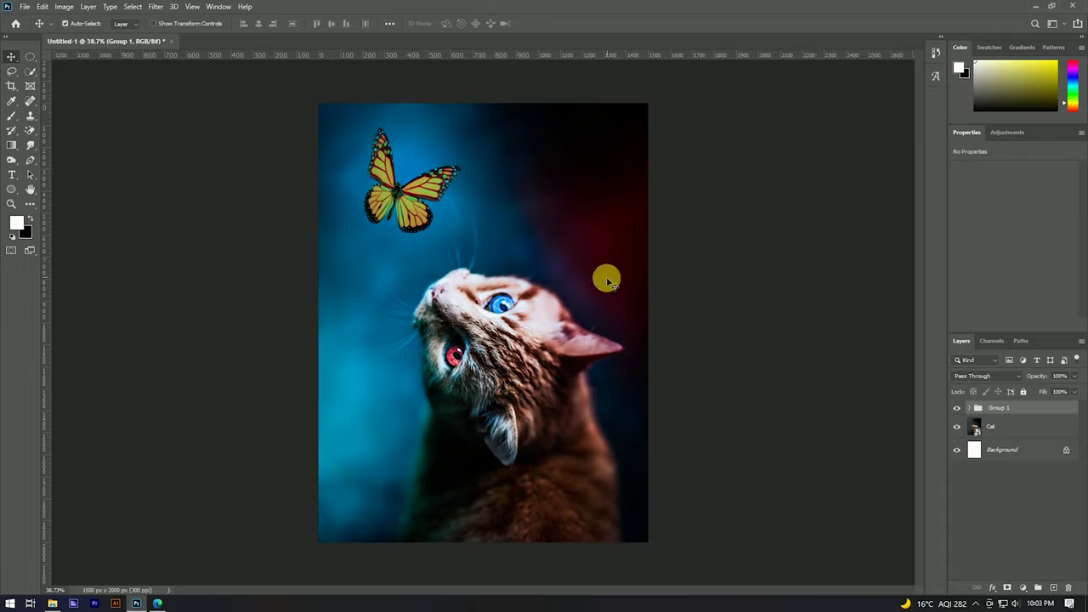